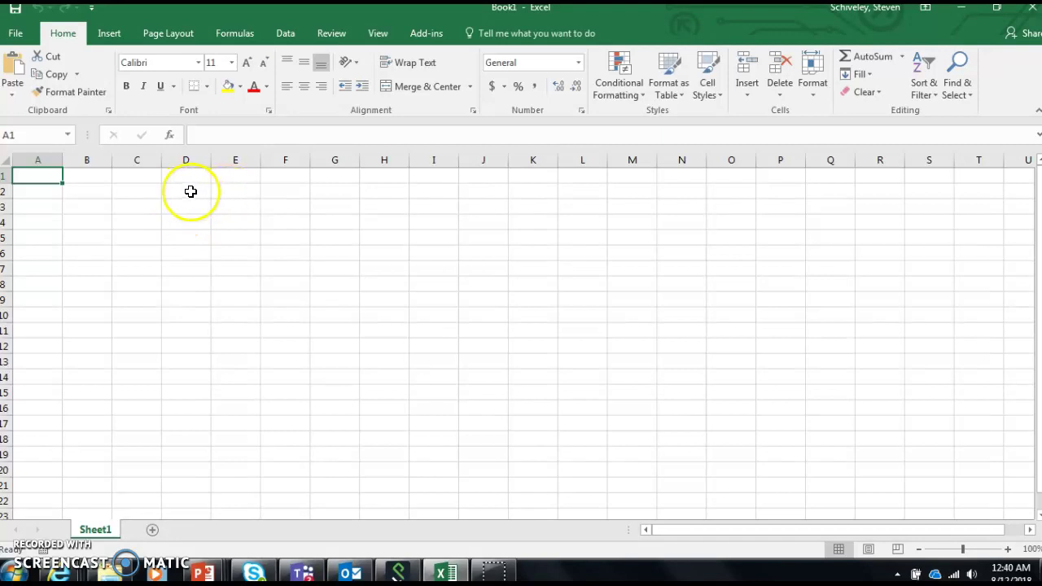
Step: Label D2 'speed' and C2 'distance', and enter 215 in C3
{"action": "left_click", "coordinate": [191, 192]}
{"action": "type", "text": "speed"}
{"action": "key", "text": "Return"}
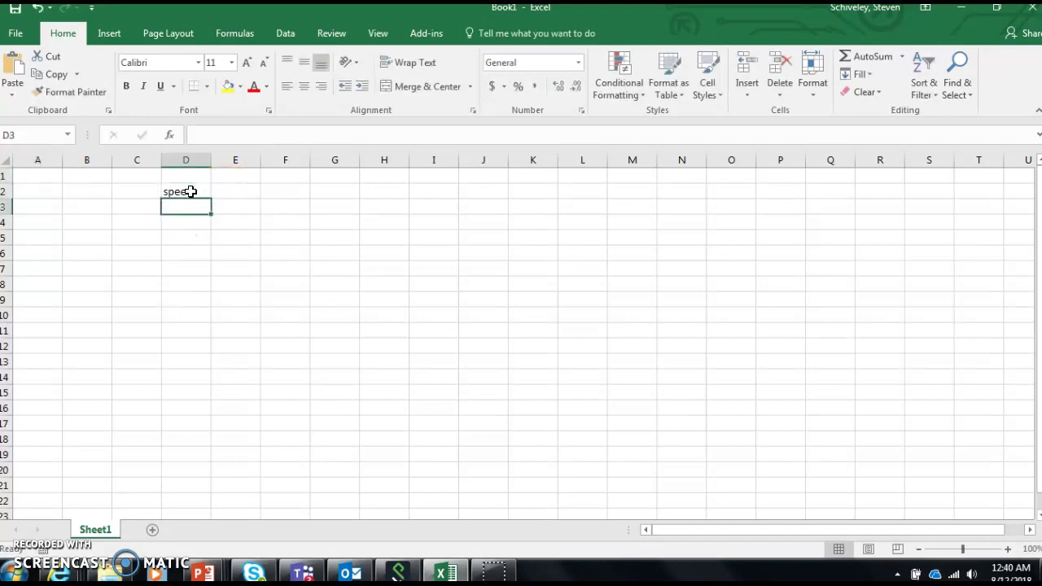
{"action": "key", "text": "Return"}
{"action": "key", "text": "Up"}
{"action": "key", "text": "Up"}
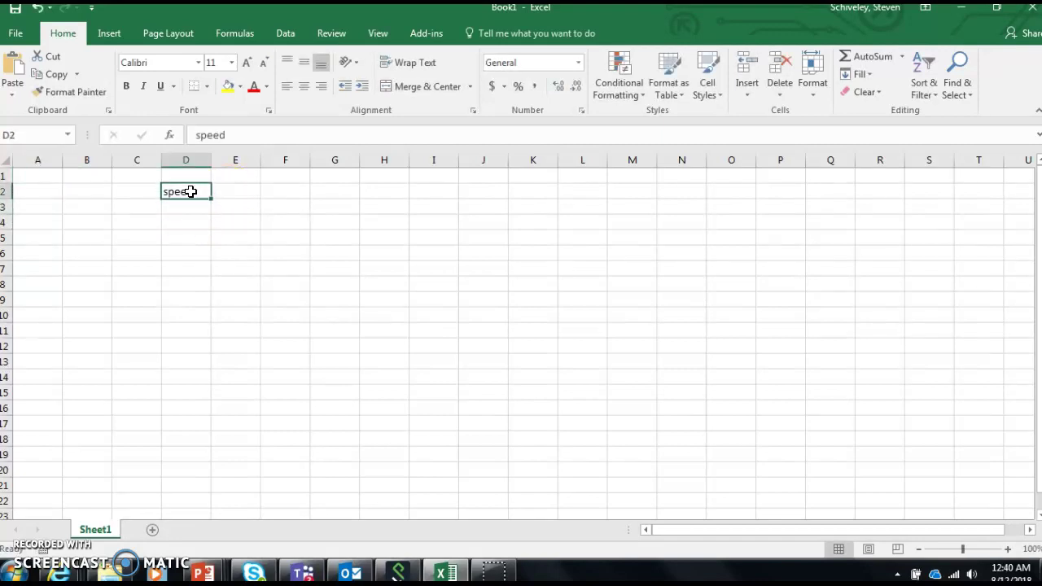
{"action": "key", "text": "Left"}
{"action": "type", "text": "distance"}
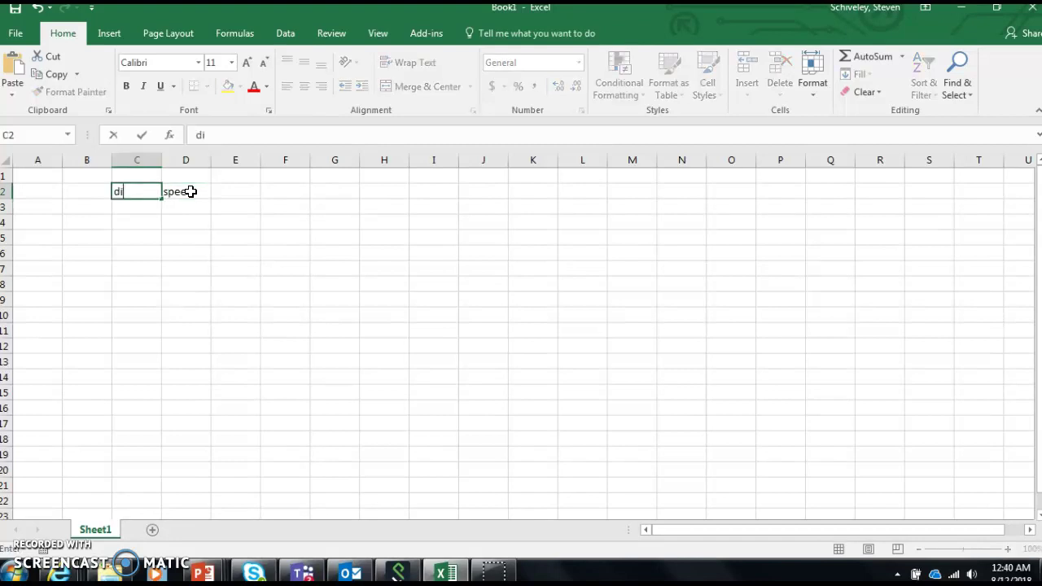
{"action": "key", "text": "Return"}
{"action": "type", "text": "215"}
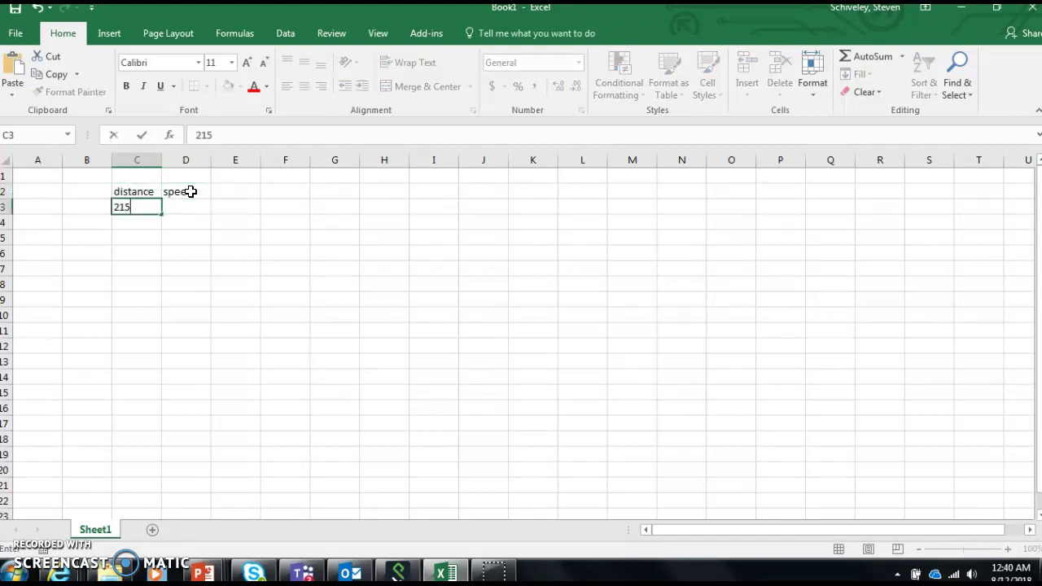
{"action": "key", "text": "Return"}
{"action": "key", "text": "Up"}
{"action": "key", "text": "Up"}
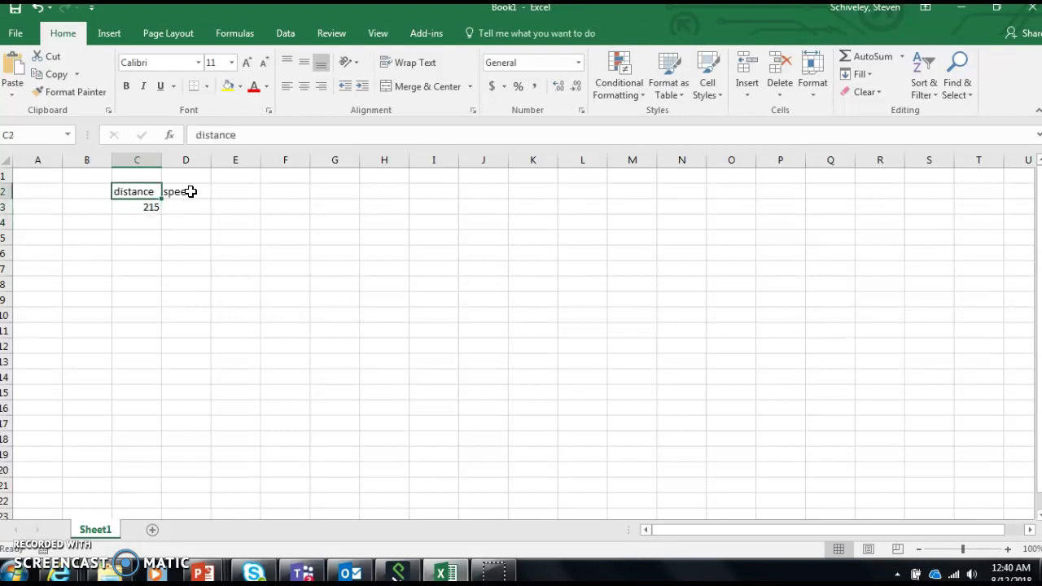
Step: Change the C2 label to 'distance (mi)' and autofit column C
{"action": "left_click", "coordinate": [263, 135]}
{"action": "type", "text": "(mi"}
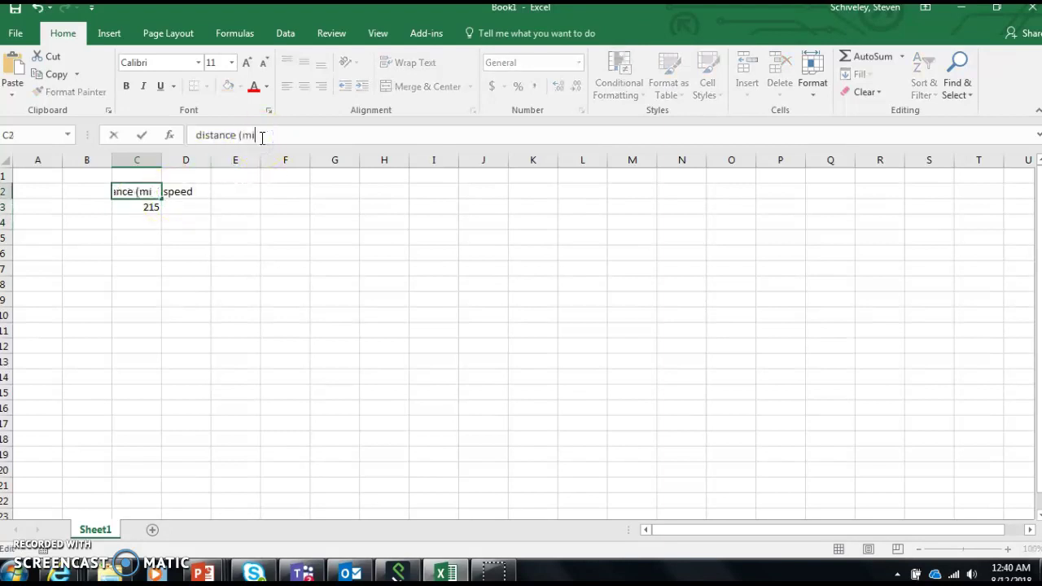
{"action": "key", "text": "Return"}
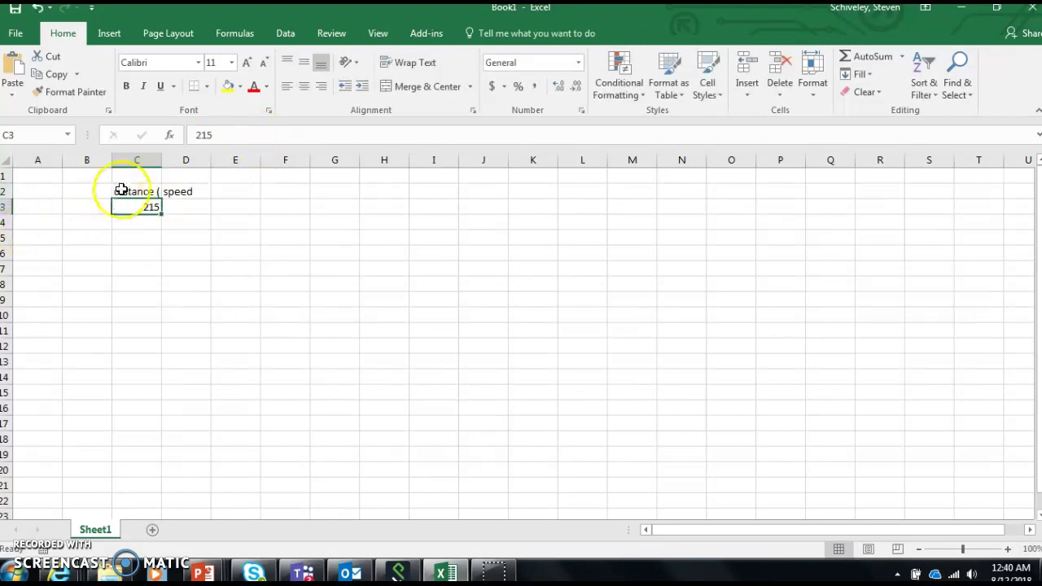
{"action": "double_click", "coordinate": [163, 158]}
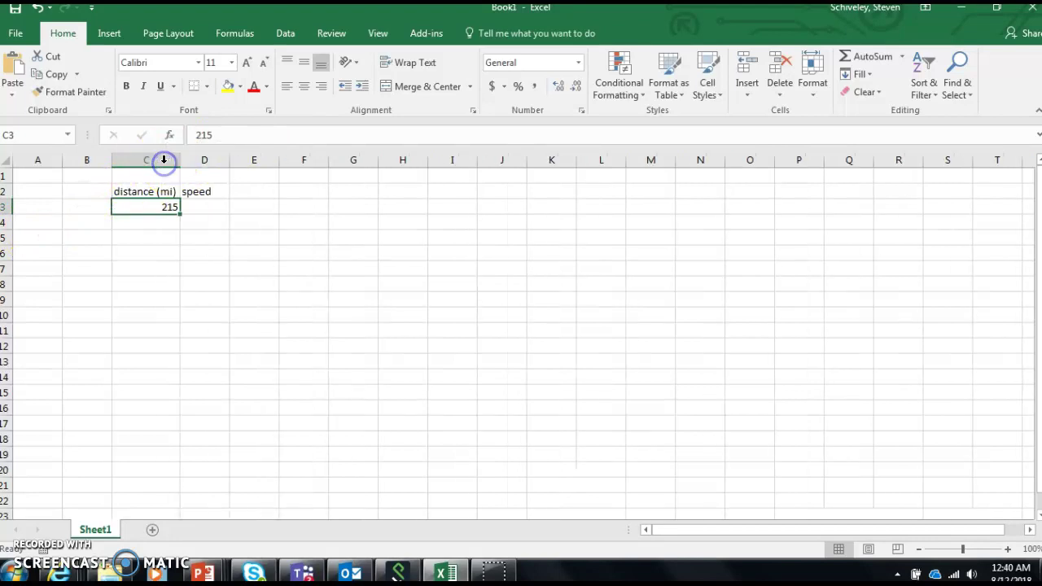
Step: Add 'speed' and 'mpg' headers in M2:N2
{"action": "left_click", "coordinate": [92, 198]}
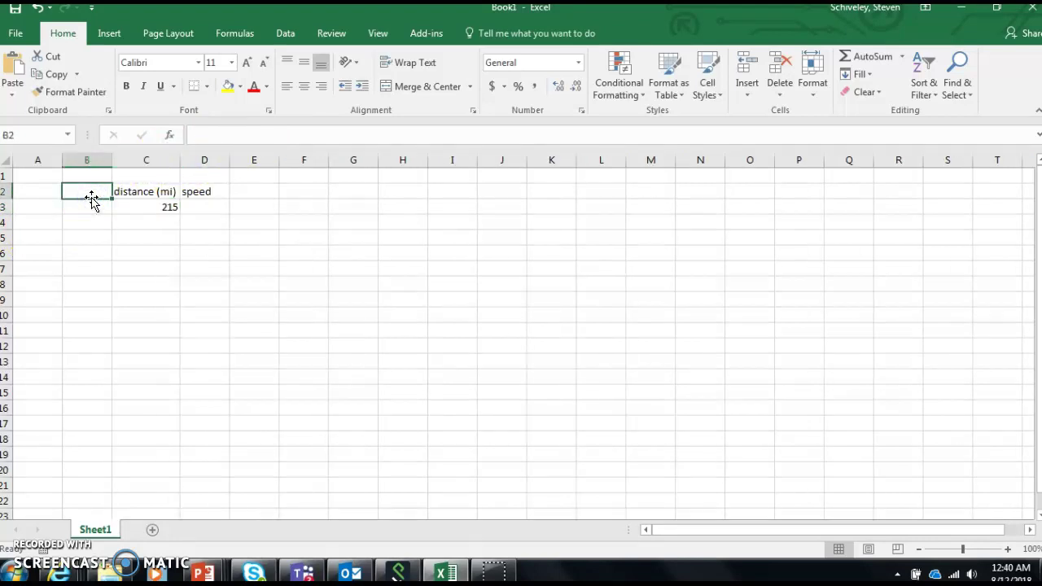
{"action": "key", "text": "Right"}
{"action": "key", "text": "Right"}
{"action": "key", "text": "Right"}
{"action": "key", "text": "Right"}
{"action": "key", "text": "Right"}
{"action": "key", "text": "Right"}
{"action": "key", "text": "Right"}
{"action": "key", "text": "Right"}
{"action": "key", "text": "Right"}
{"action": "key", "text": "Right"}
{"action": "key", "text": "Right"}
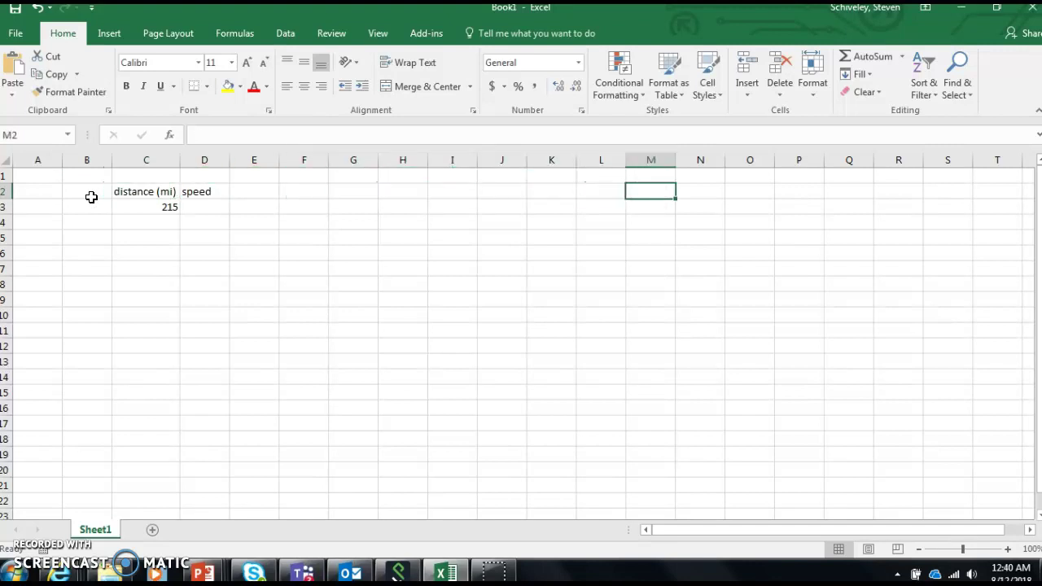
{"action": "type", "text": "speed"}
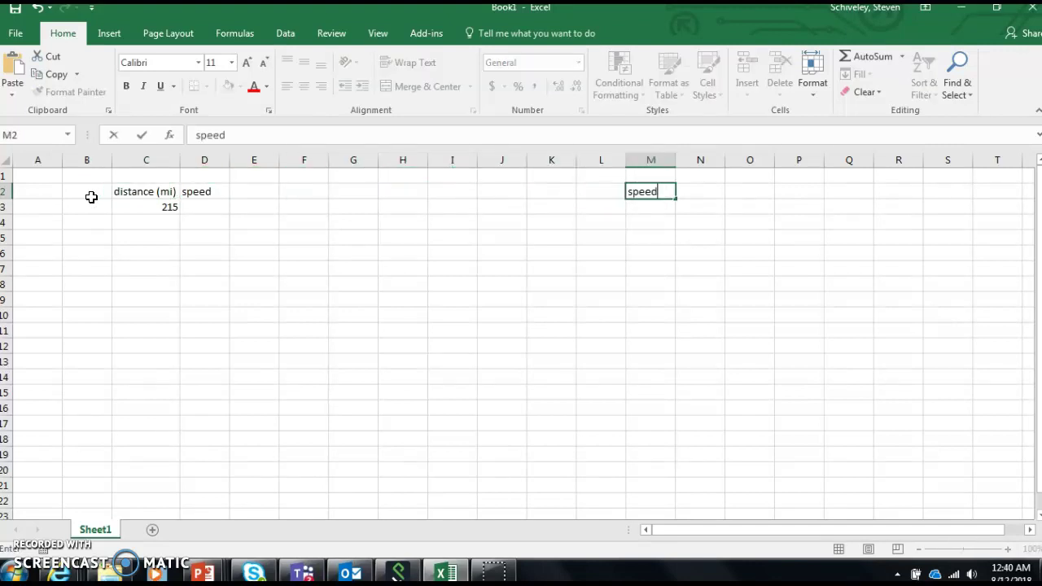
{"action": "key", "text": "Tab"}
{"action": "type", "text": "mpg"}
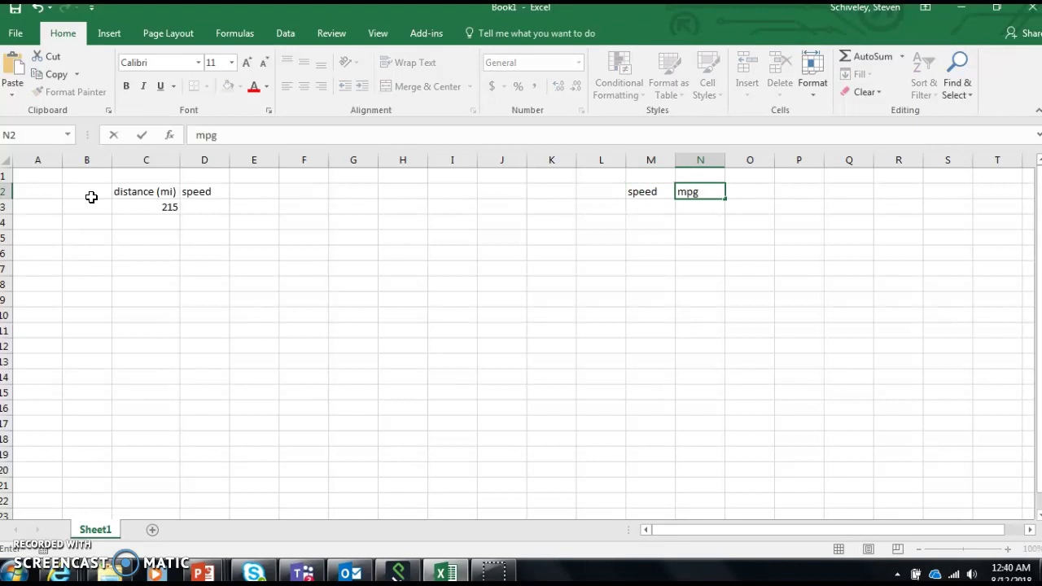
{"action": "key", "text": "Return"}
Step: Enter speed 65 with 28 mpg in row 9, correcting an initial 27
{"action": "key", "text": "Left"}
{"action": "key", "text": "Down"}
{"action": "key", "text": "Down"}
{"action": "key", "text": "Down"}
{"action": "key", "text": "Down"}
{"action": "key", "text": "Down"}
{"action": "key", "text": "Down"}
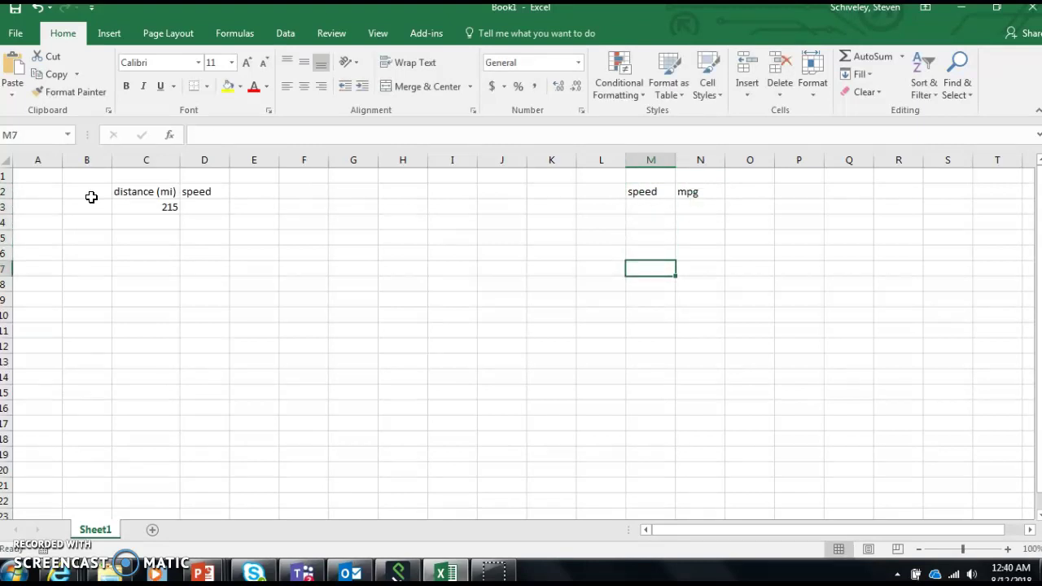
{"action": "type", "text": "65"}
{"action": "key", "text": "Tab"}
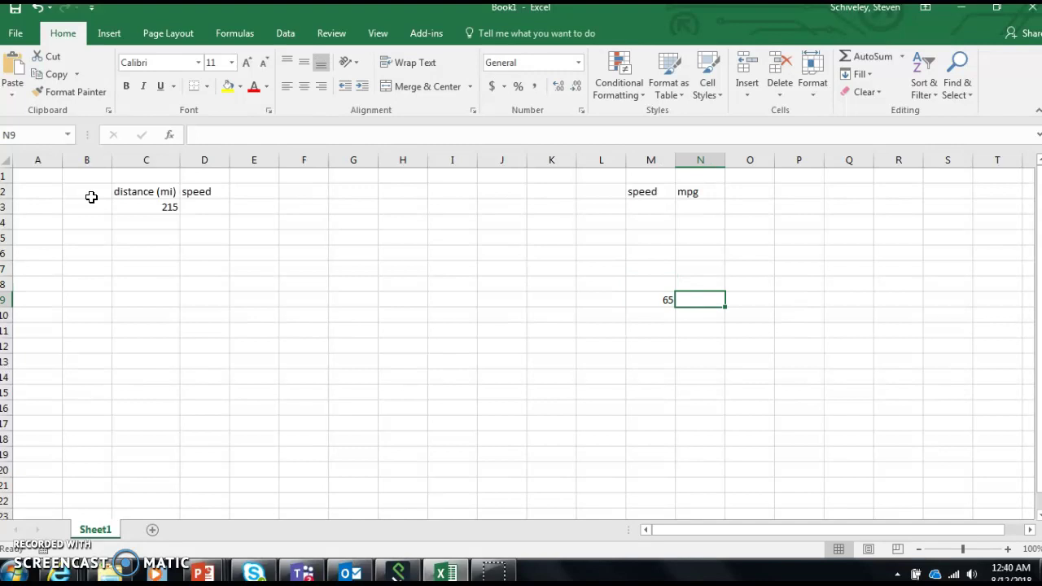
{"action": "type", "text": "27"}
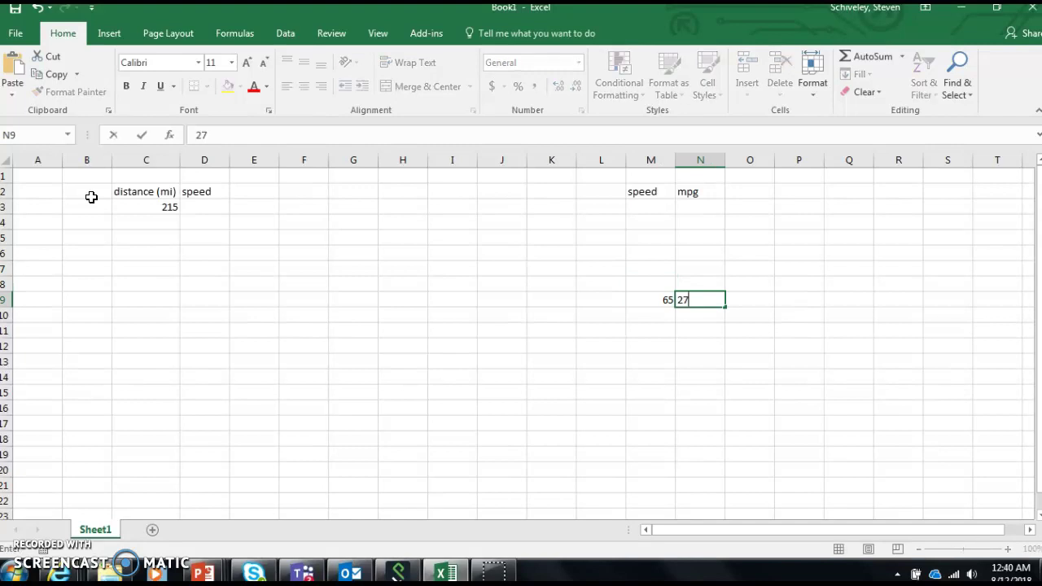
{"action": "key", "text": "Return"}
{"action": "key", "text": "Up"}
{"action": "key", "text": "Up"}
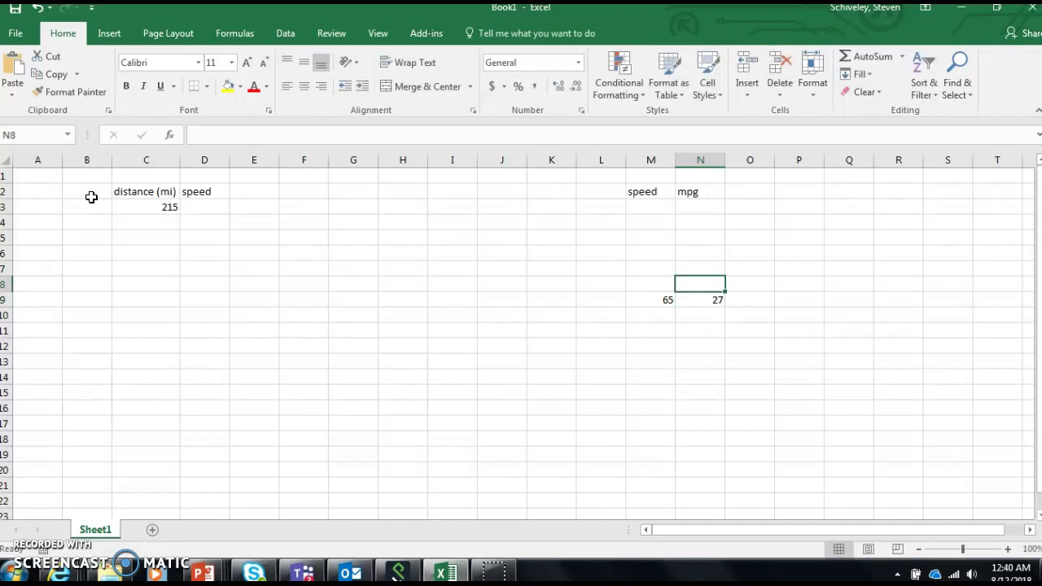
{"action": "key", "text": "Down"}
{"action": "key", "text": "Down"}
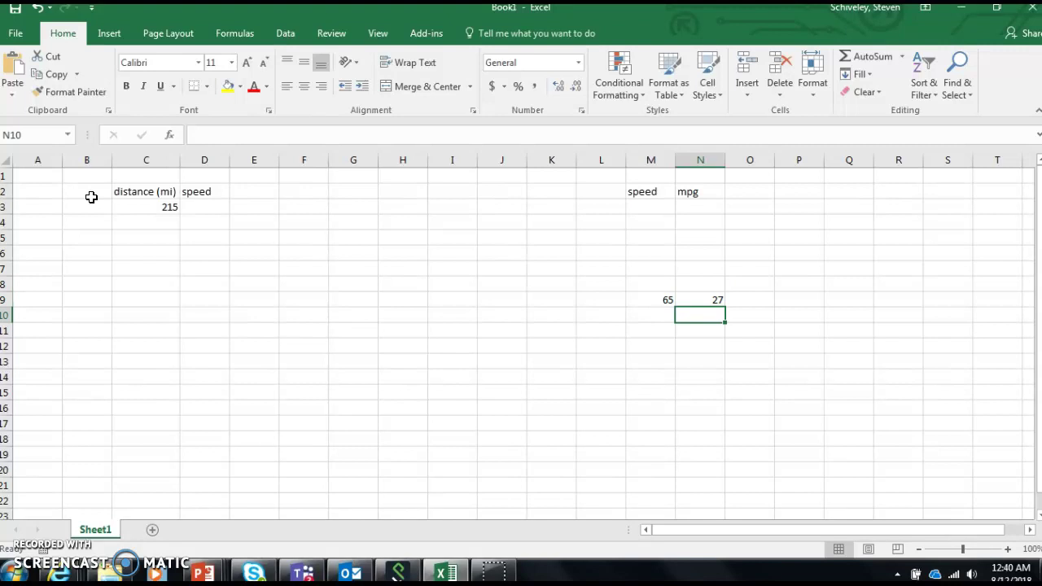
{"action": "key", "text": "Up"}
{"action": "type", "text": "28"}
{"action": "key", "text": "Return"}
Step: Add speeds 70 and 75 below 65 in the speed column
{"action": "key", "text": "Left"}
{"action": "type", "text": "70"}
{"action": "key", "text": "Return"}
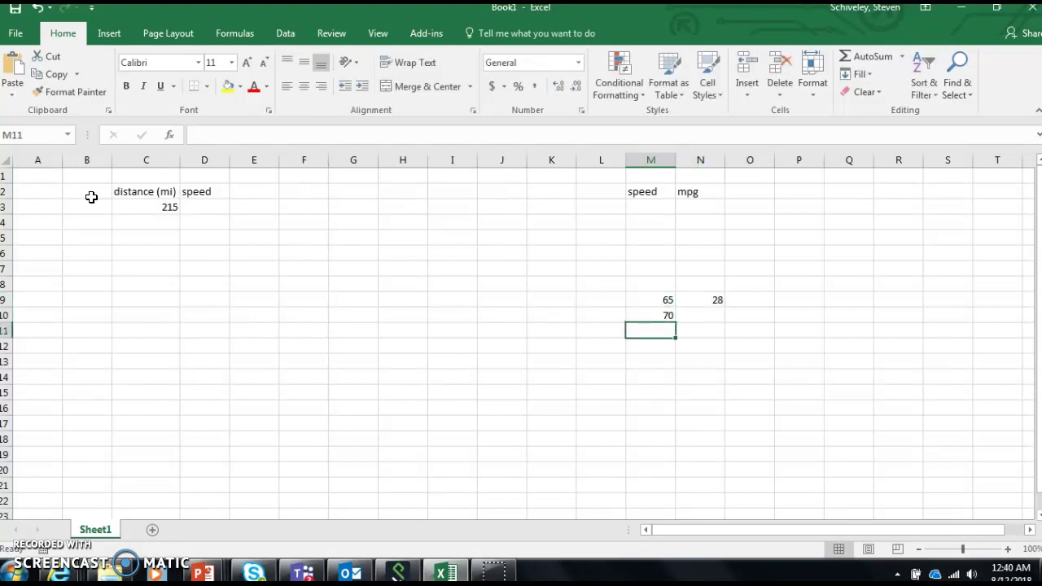
{"action": "type", "text": "75"}
{"action": "key", "text": "Return"}
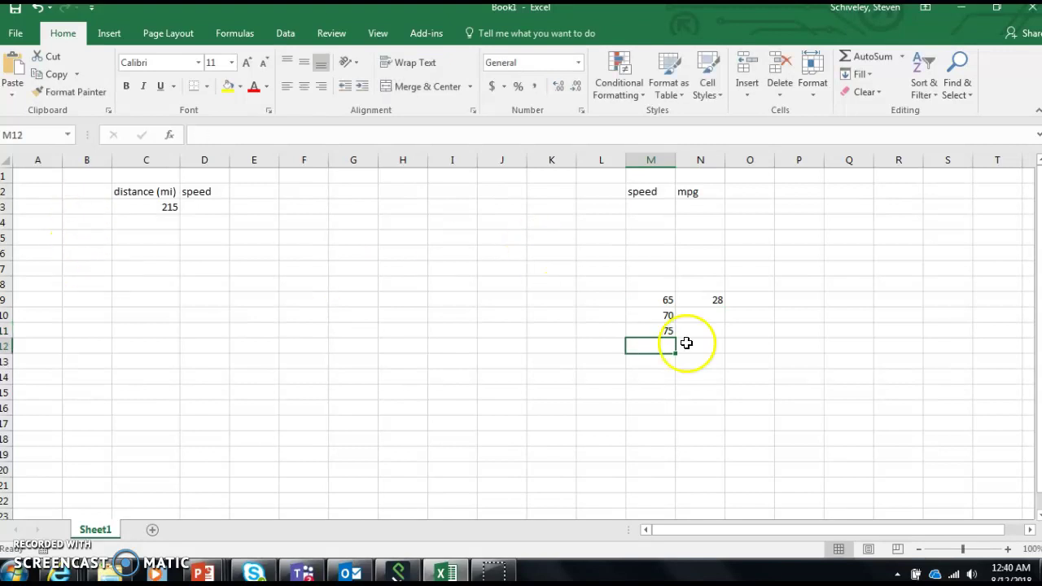
Step: Extend the speed series to 110 and enter mpg 28, 27, 26, 24 for 65–80 mph
{"action": "left_click_drag", "start_coordinate": [651, 302], "coordinate": [663, 204]}
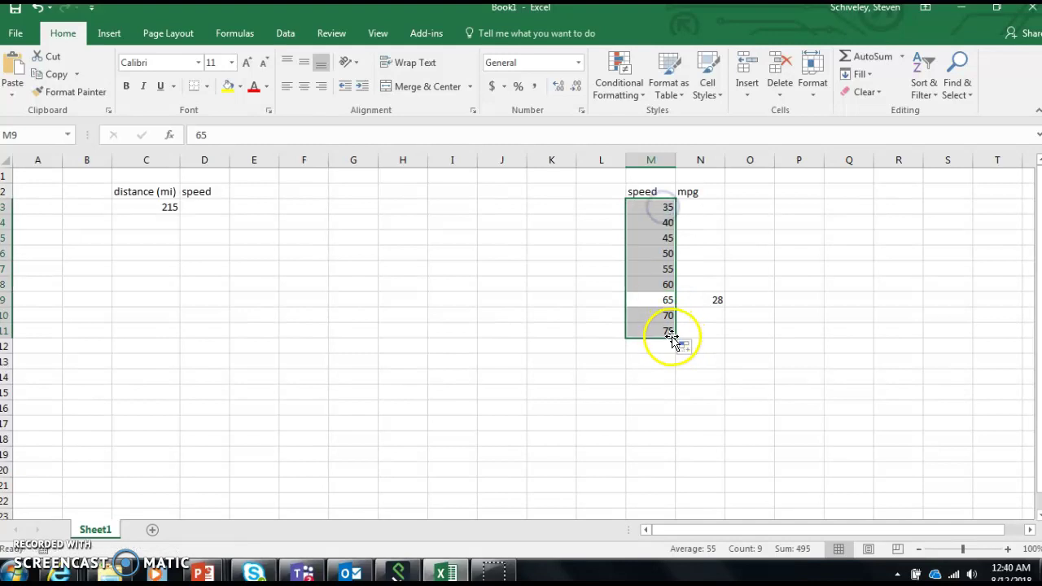
{"action": "left_click_drag", "start_coordinate": [673, 339], "coordinate": [670, 442]}
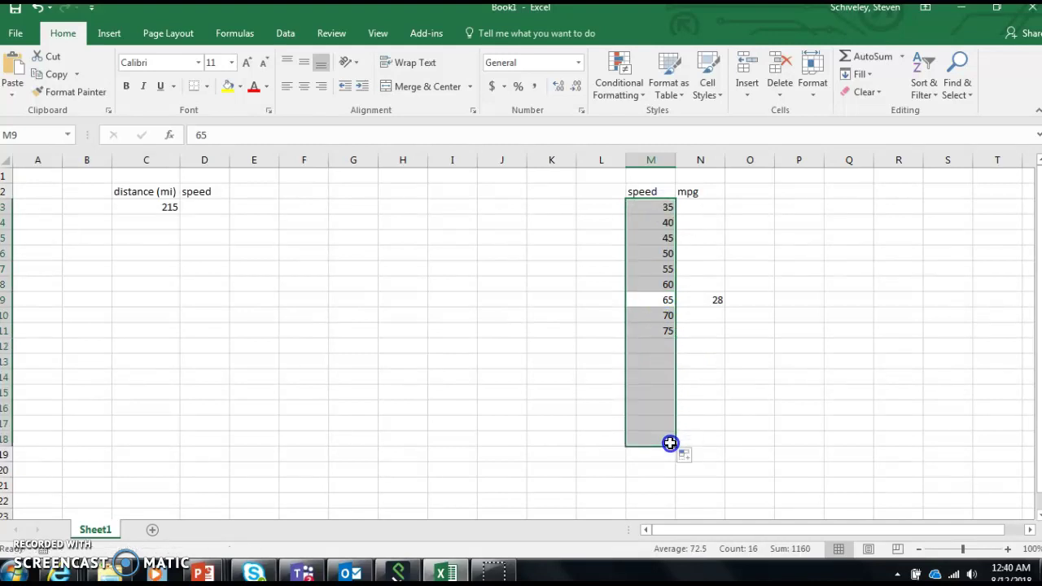
{"action": "left_click", "coordinate": [710, 306]}
{"action": "type", "text": "28"}
{"action": "left_click", "coordinate": [704, 317]}
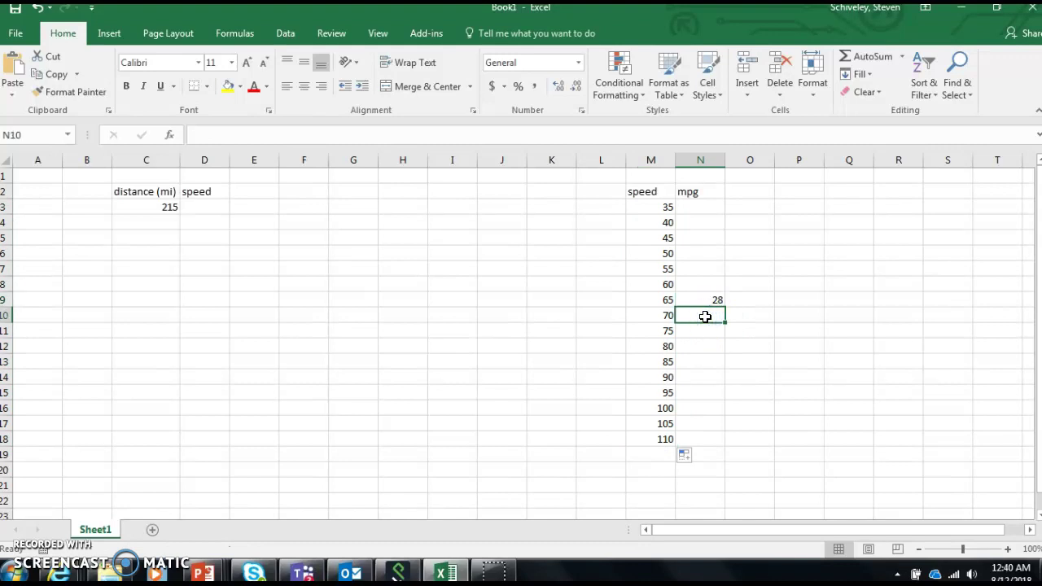
{"action": "type", "text": "27"}
{"action": "key", "text": "Return"}
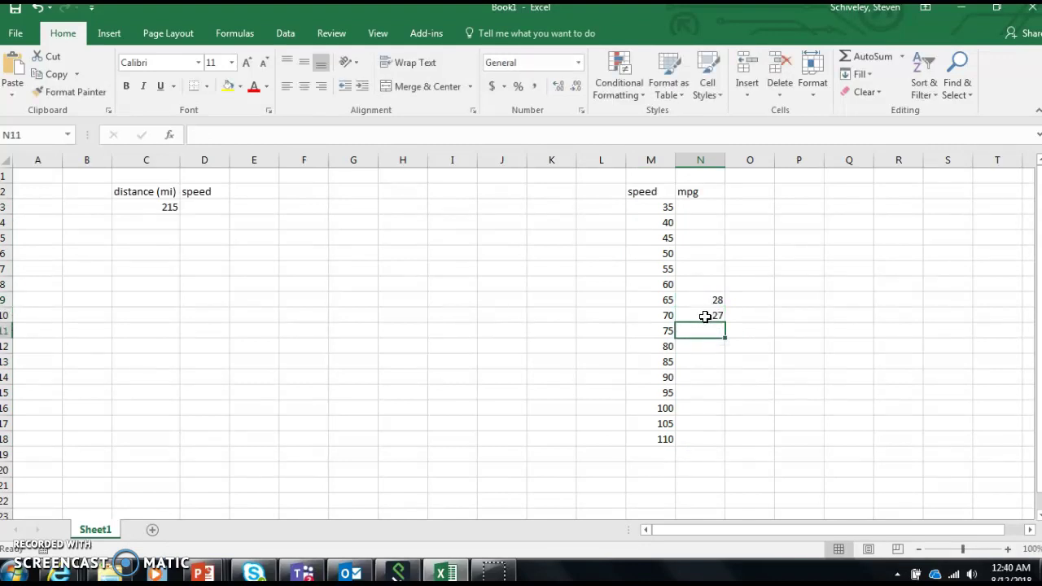
{"action": "type", "text": "26"}
{"action": "key", "text": "Return"}
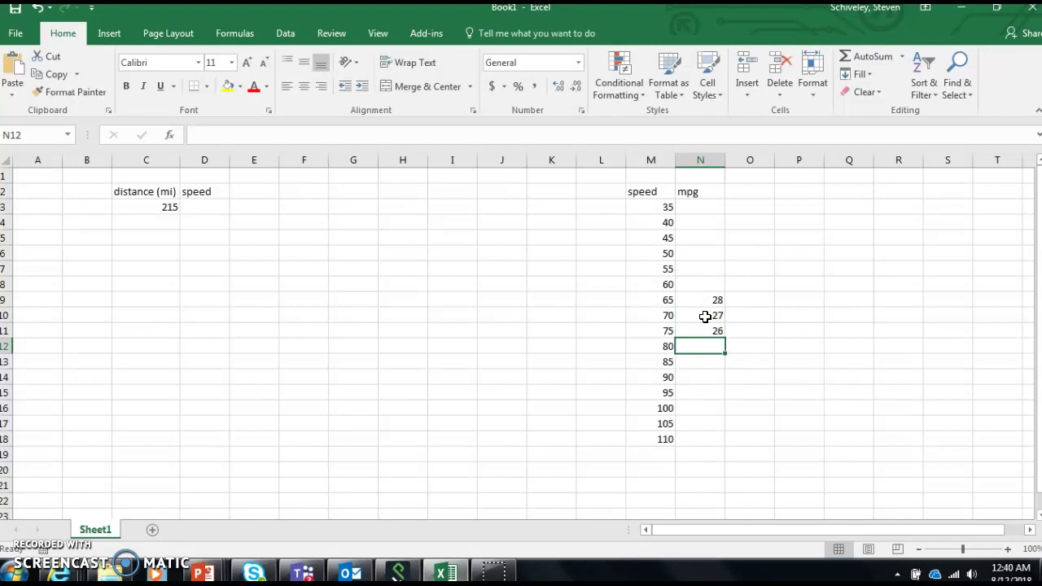
{"action": "type", "text": "24"}
{"action": "key", "text": "Return"}
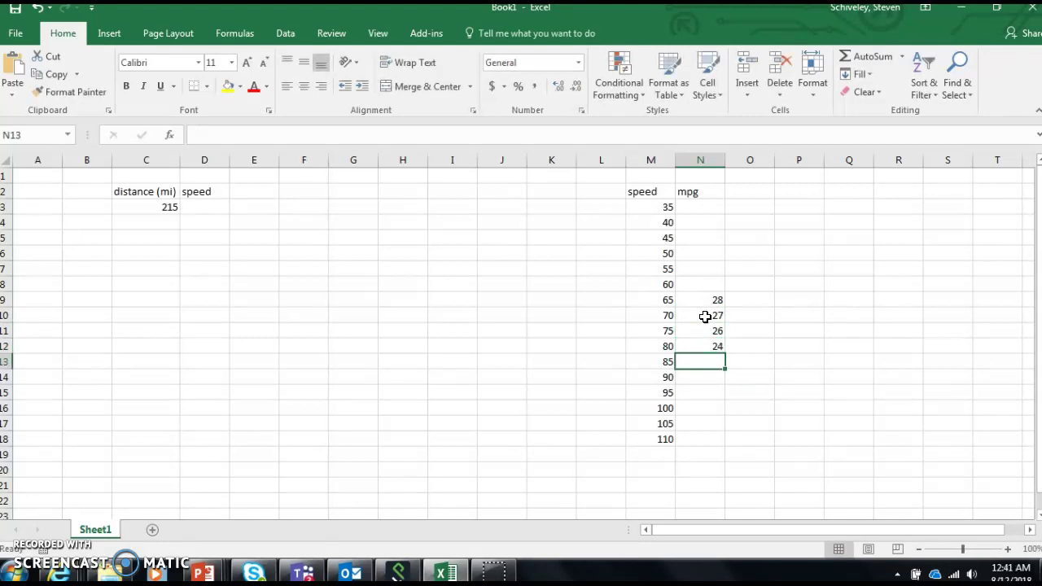
Step: Enter mpg 22, 20, 16, 14, 11 and 9 for speeds 85 through 110
{"action": "type", "text": "22"}
{"action": "key", "text": "Return"}
{"action": "type", "text": "20"}
{"action": "key", "text": "Return"}
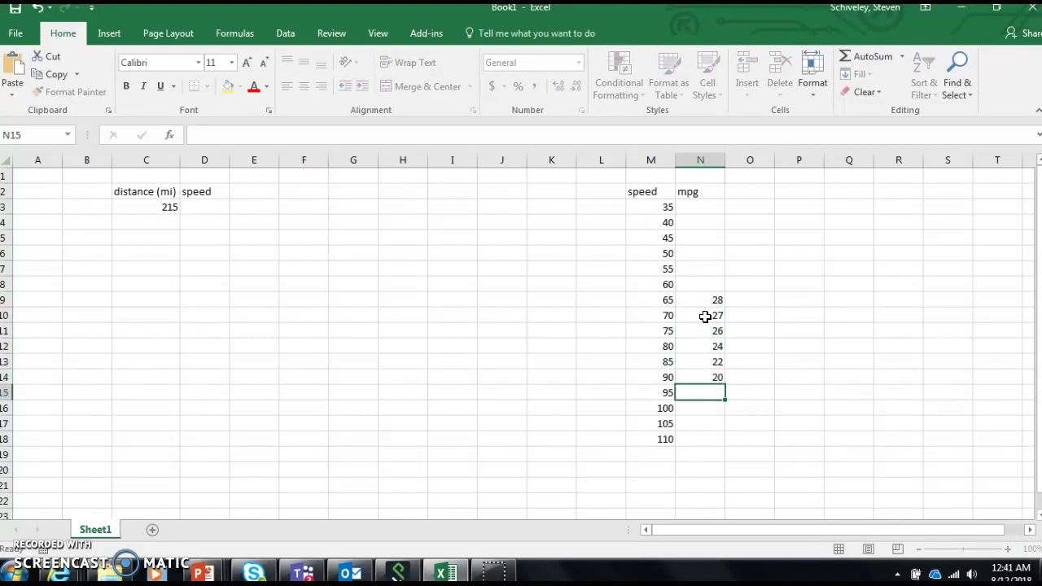
{"action": "type", "text": "16"}
{"action": "key", "text": "Return"}
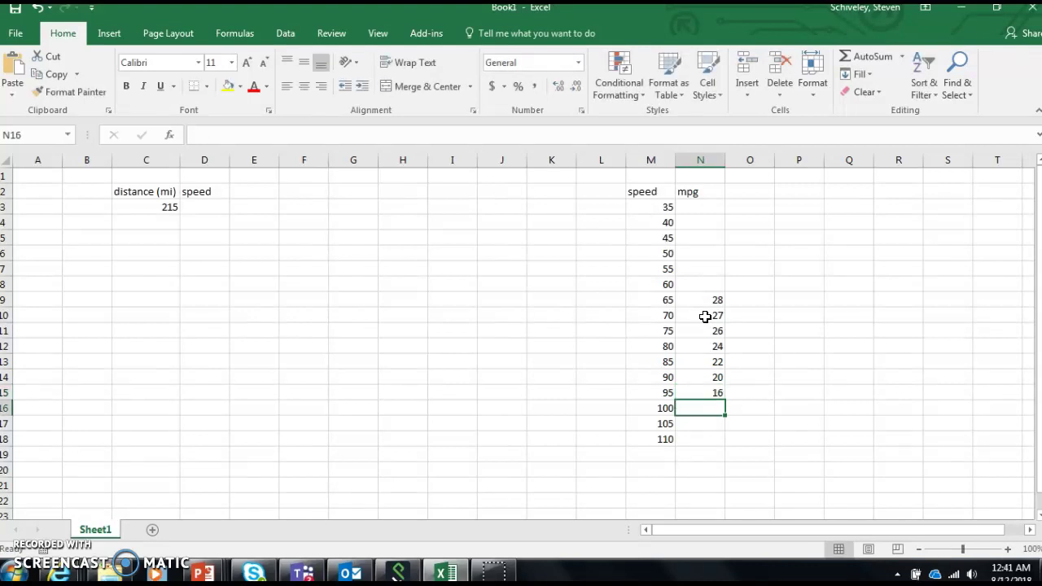
{"action": "type", "text": "14"}
{"action": "key", "text": "Return"}
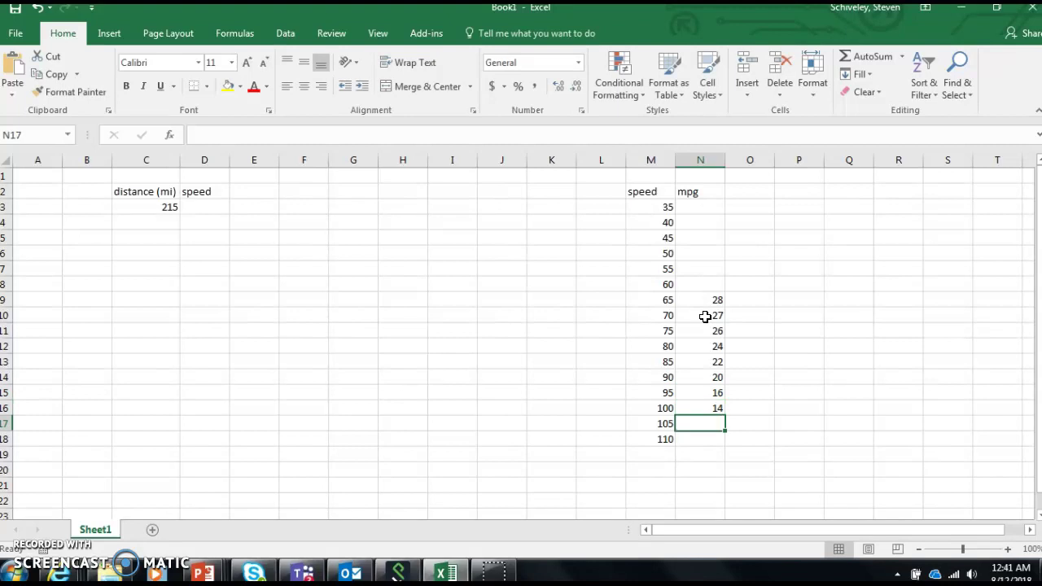
{"action": "type", "text": "11"}
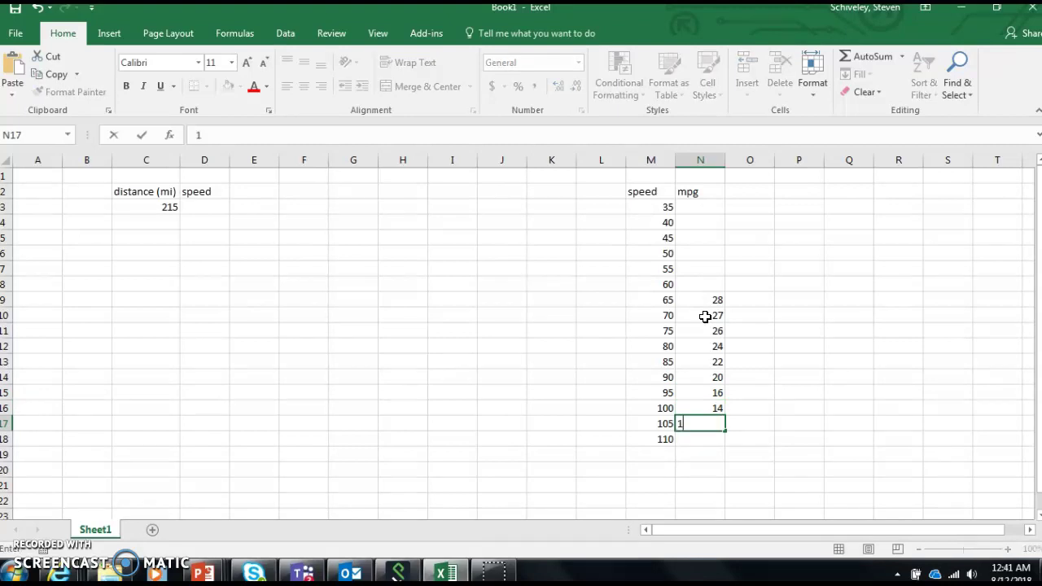
{"action": "key", "text": "Return"}
{"action": "type", "text": "9"}
{"action": "key", "text": "Return"}
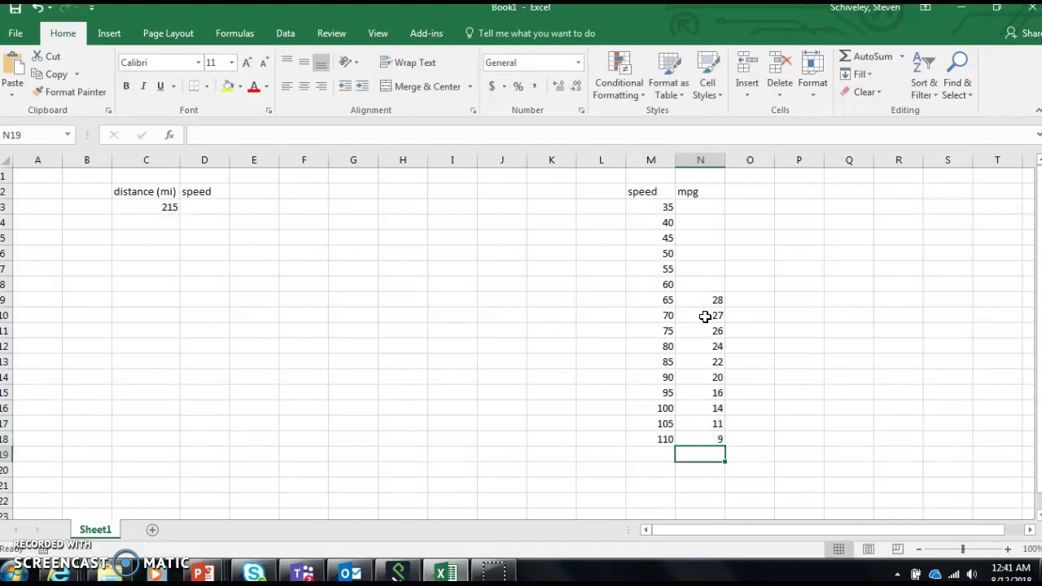
Step: Fill mpg for the 50–60 mph rows, settling on 32, 31 and 30
{"action": "left_click", "coordinate": [695, 280]}
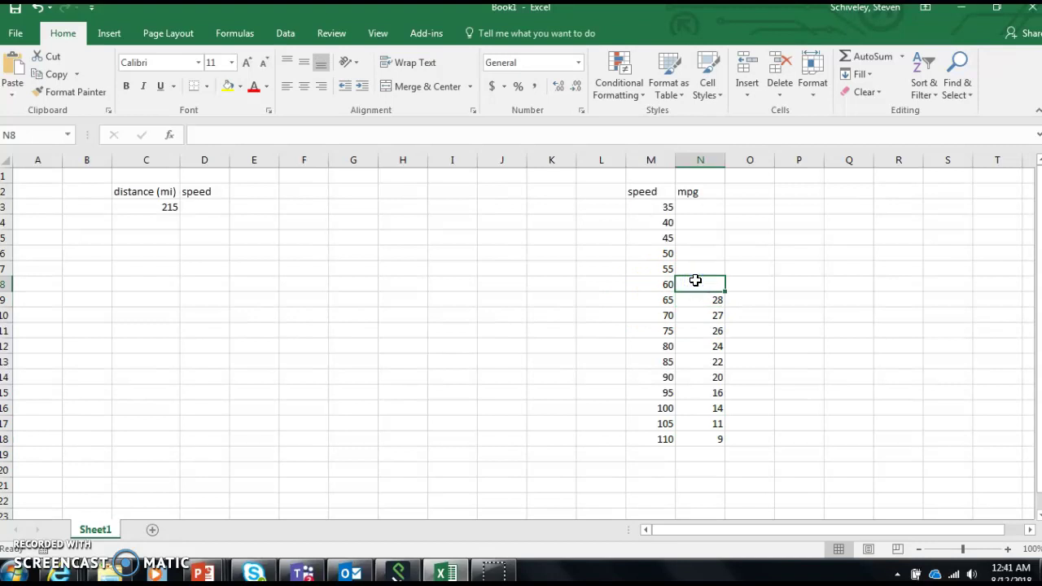
{"action": "type", "text": "27"}
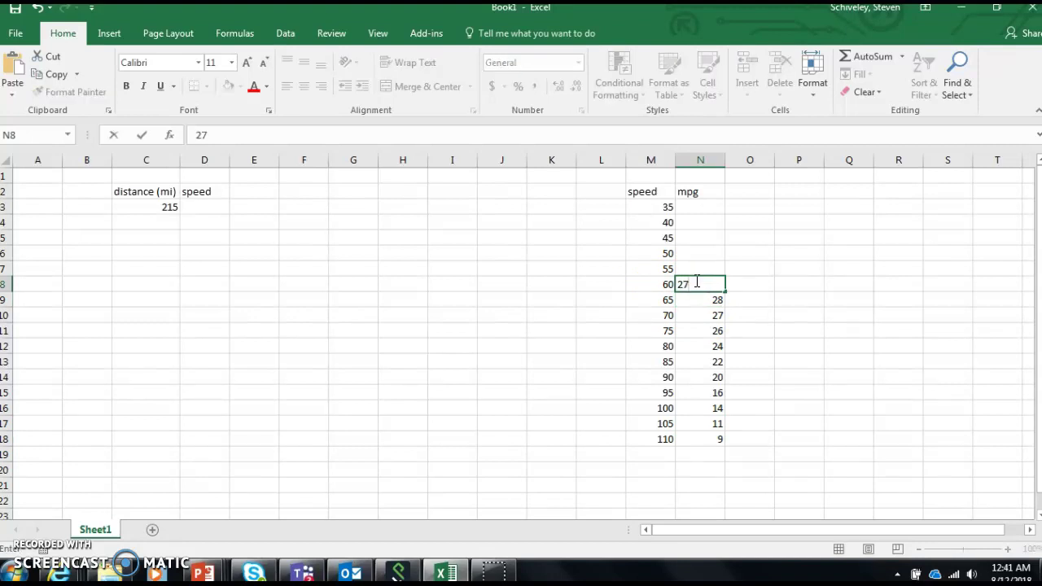
{"action": "key", "text": "Up"}
{"action": "type", "text": "26"}
{"action": "key", "text": "Up"}
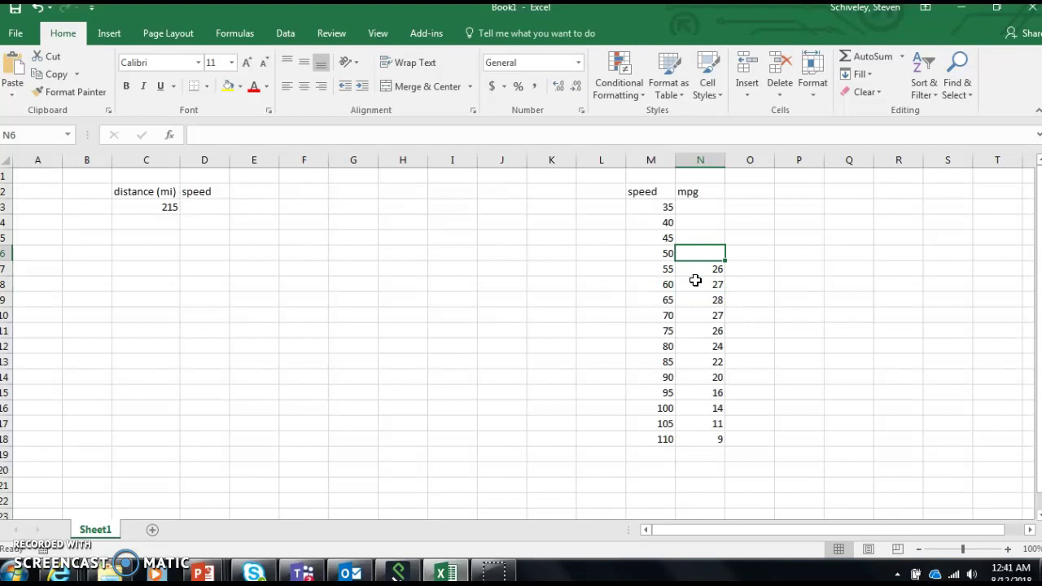
{"action": "type", "text": "25"}
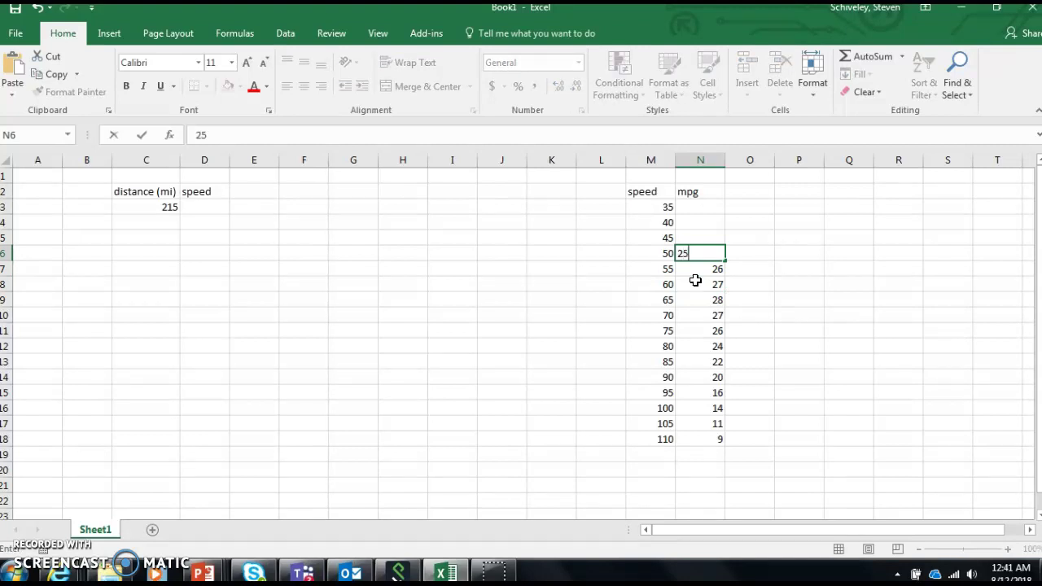
{"action": "key", "text": "Right"}
{"action": "key", "text": "Left"}
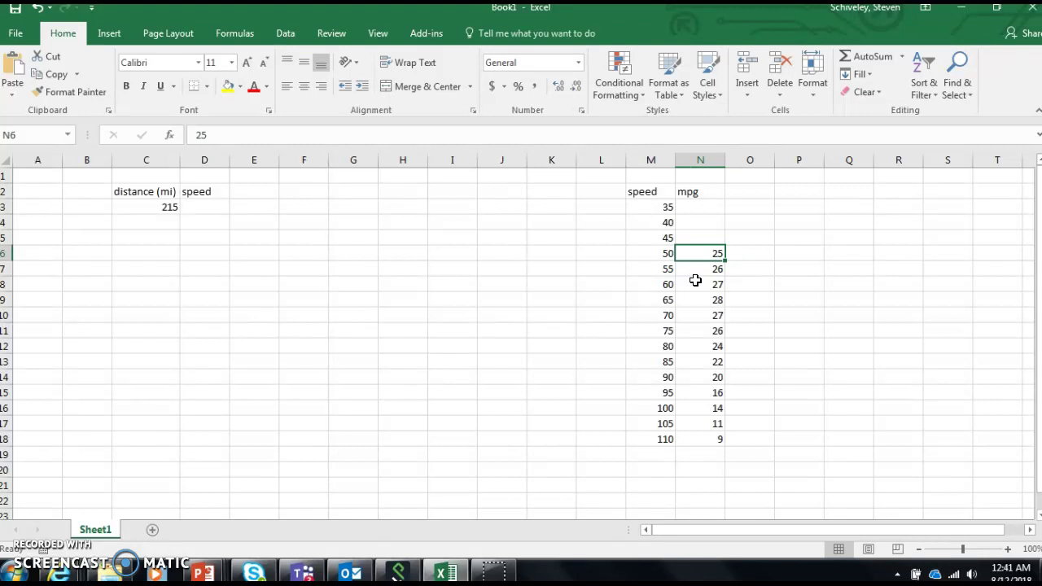
{"action": "type", "text": "32"}
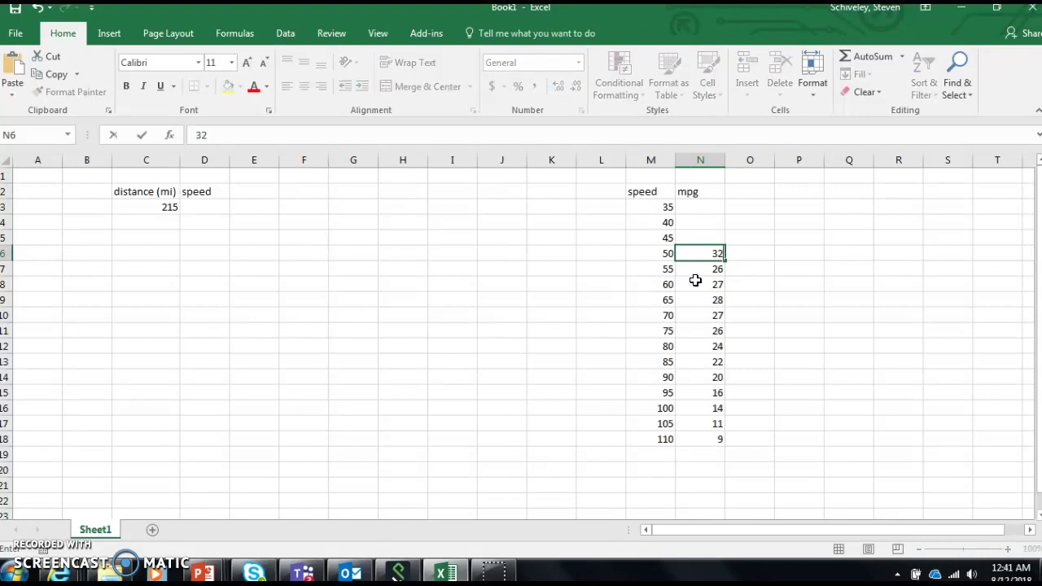
{"action": "key", "text": "Return"}
{"action": "type", "text": "31"}
{"action": "key", "text": "Return"}
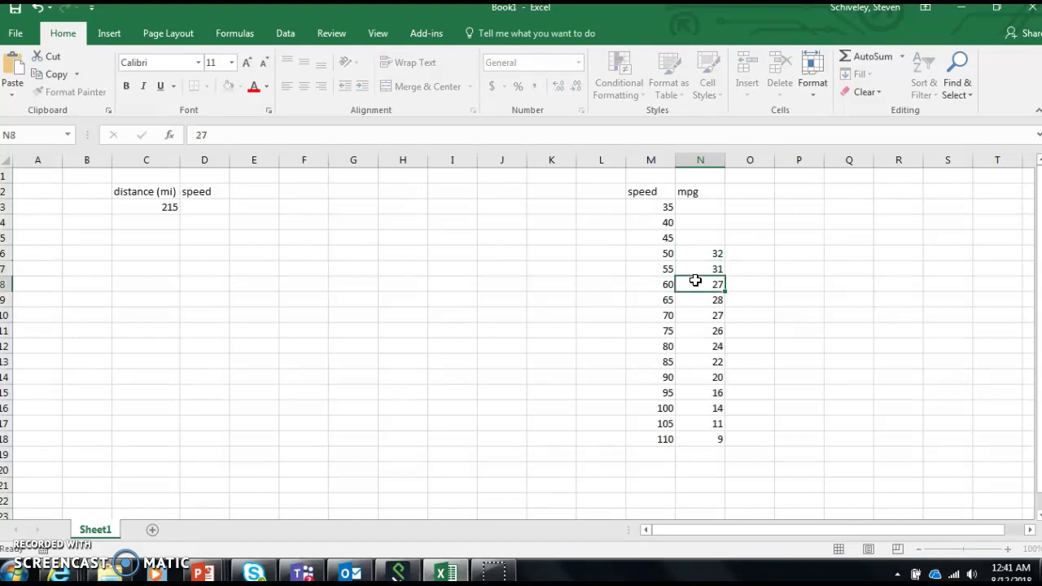
{"action": "type", "text": "30"}
Step: Enter mpg 28, 26 and 24 for 45, 40 and 35 mph
{"action": "key", "text": "Up"}
{"action": "key", "text": "Up"}
{"action": "key", "text": "Up"}
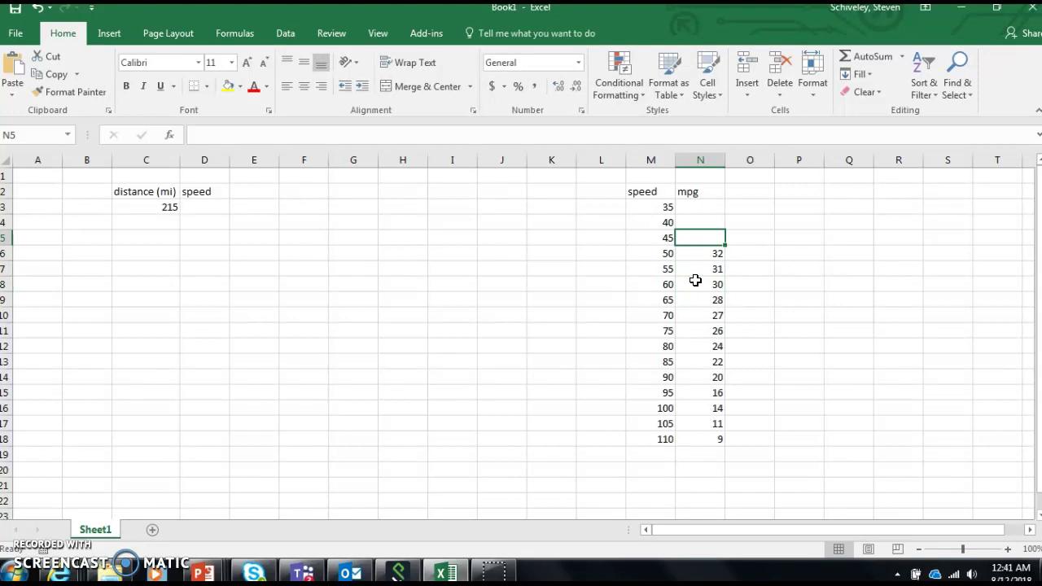
{"action": "type", "text": "28"}
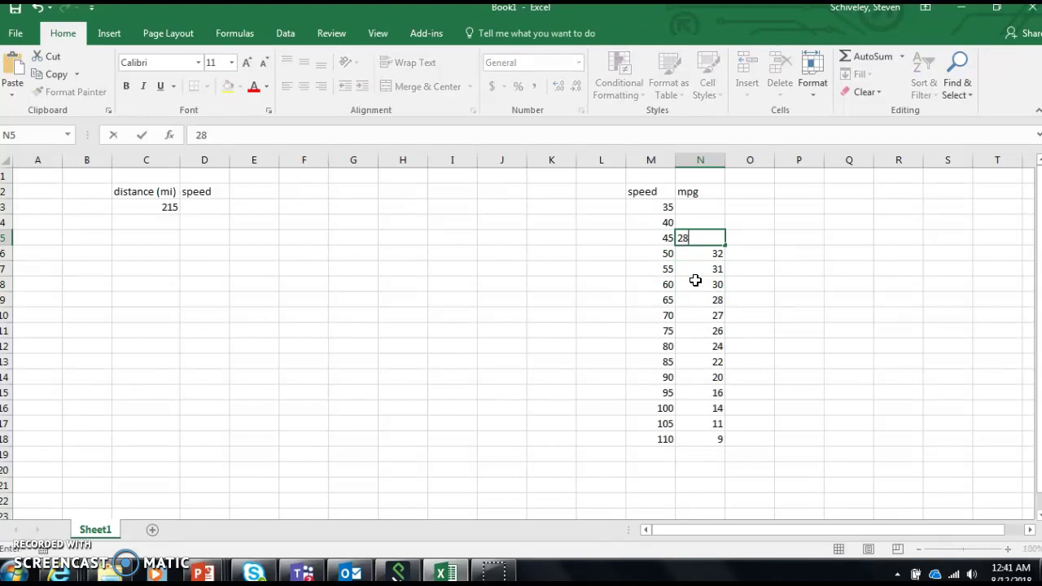
{"action": "key", "text": "Up"}
{"action": "type", "text": "26"}
{"action": "key", "text": "Up"}
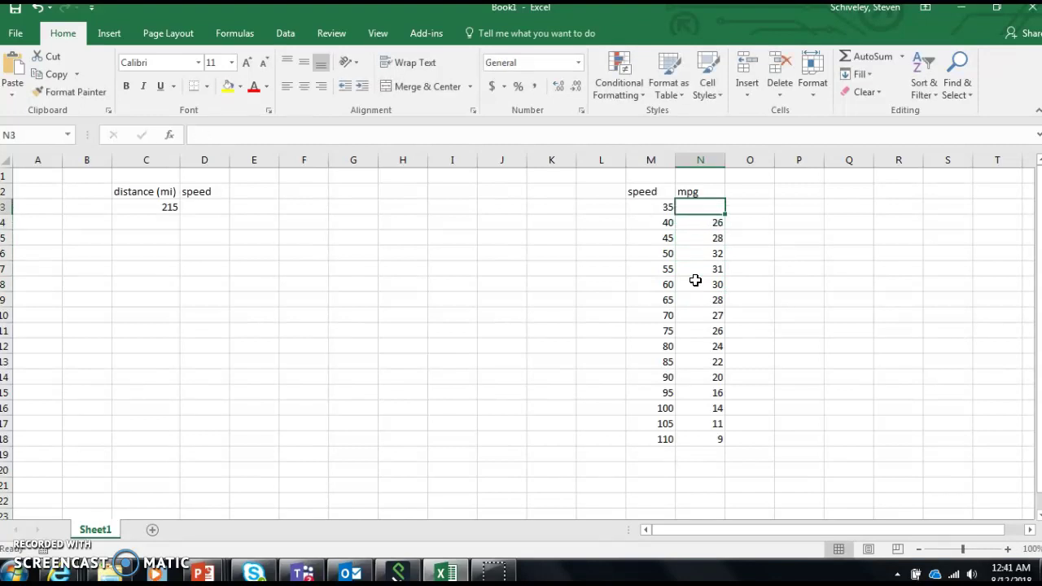
{"action": "type", "text": "24"}
{"action": "key", "text": "Return"}
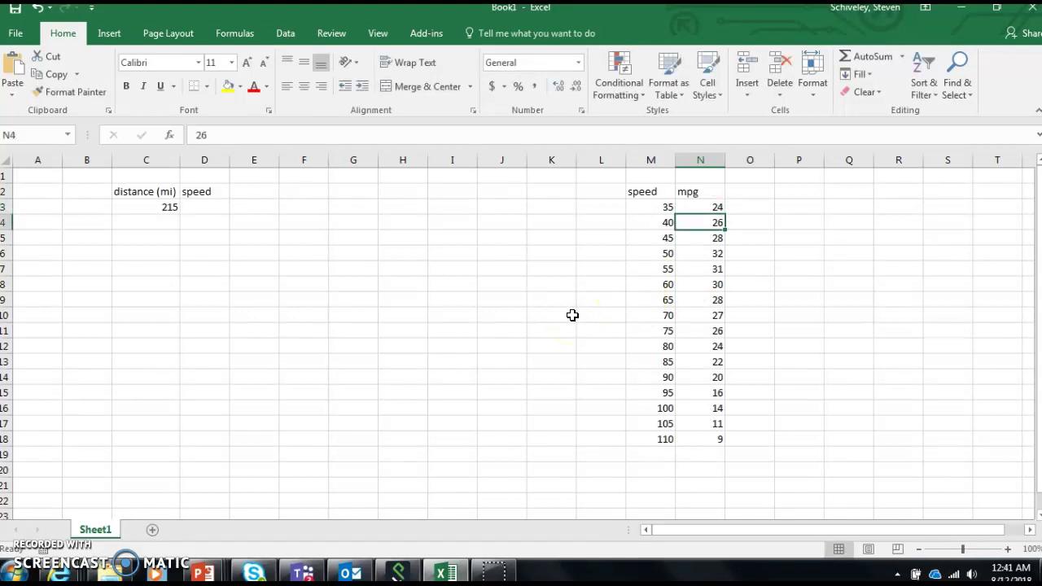
Step: Label C8 'mpg' and D8 'gallons'
{"action": "left_click", "coordinate": [158, 292]}
{"action": "type", "text": "mpg"}
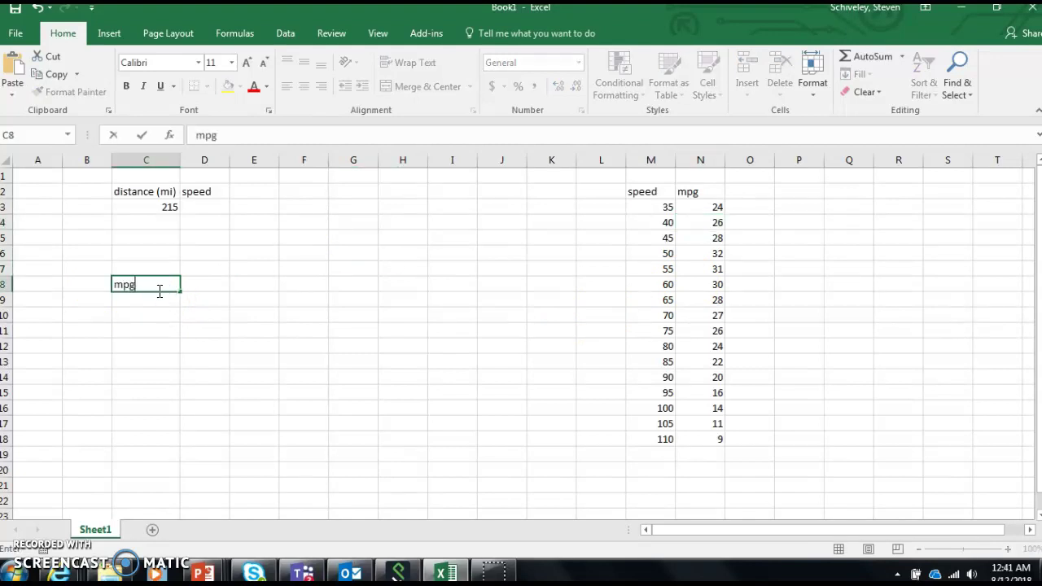
{"action": "key", "text": "Return"}
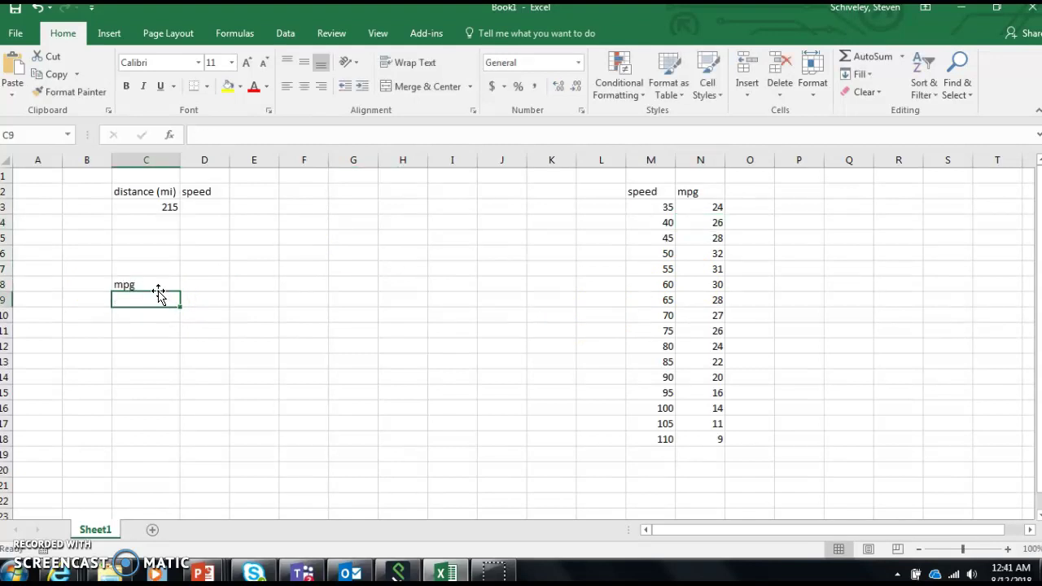
{"action": "left_click", "coordinate": [158, 291]}
{"action": "key", "text": "Right"}
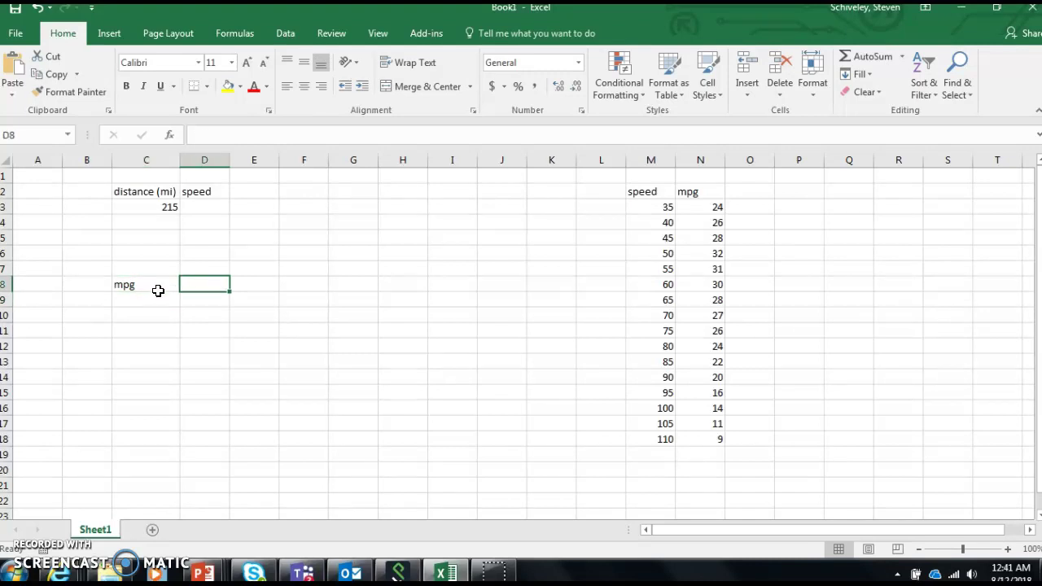
{"action": "type", "text": "gallons"}
{"action": "key", "text": "Return"}
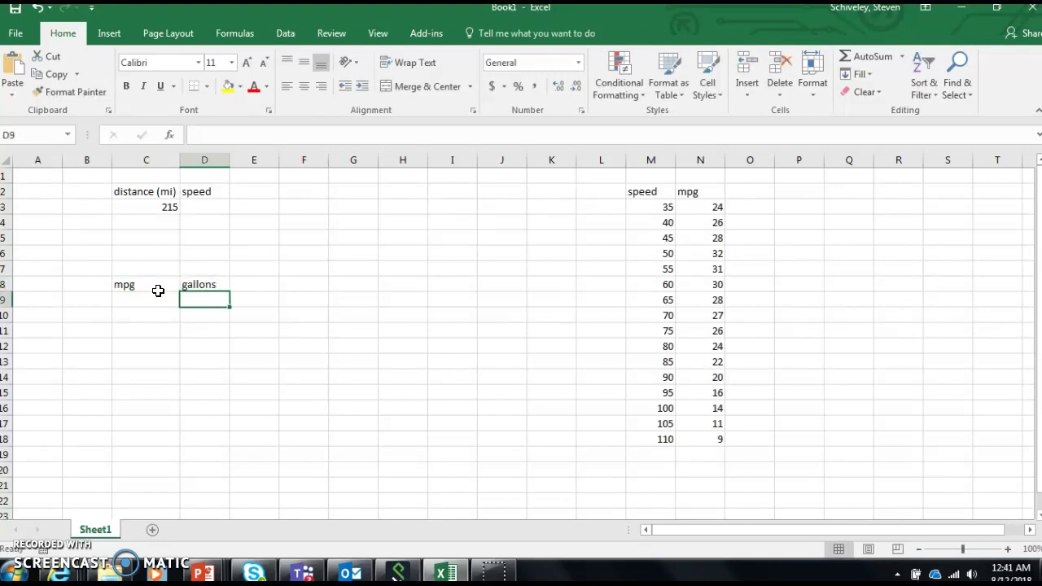
Step: Enter =C3/C9 in D9 to compute gallons as distance divided by mpg
{"action": "type", "text": "="}
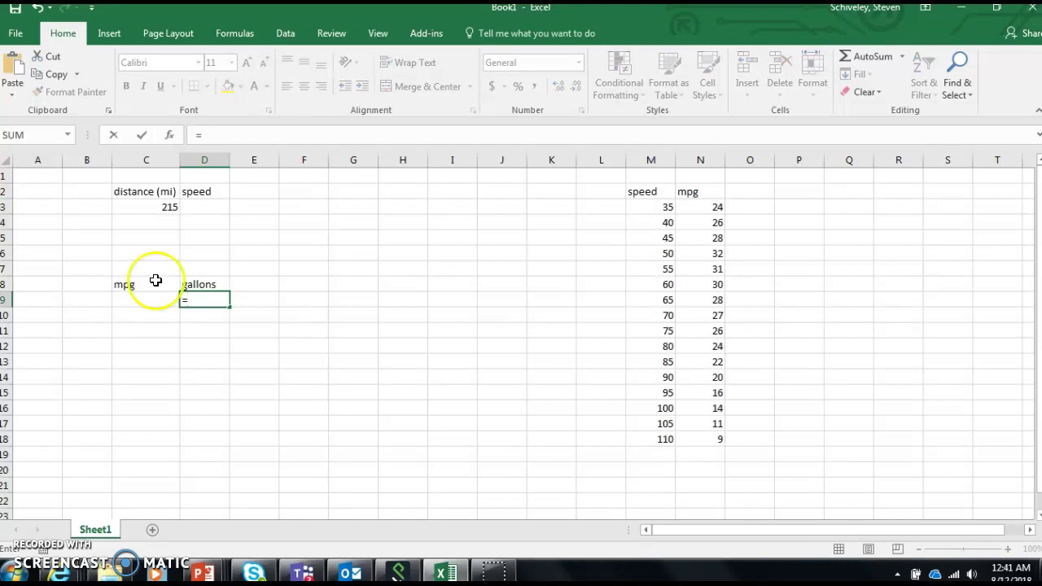
{"action": "left_click", "coordinate": [154, 211]}
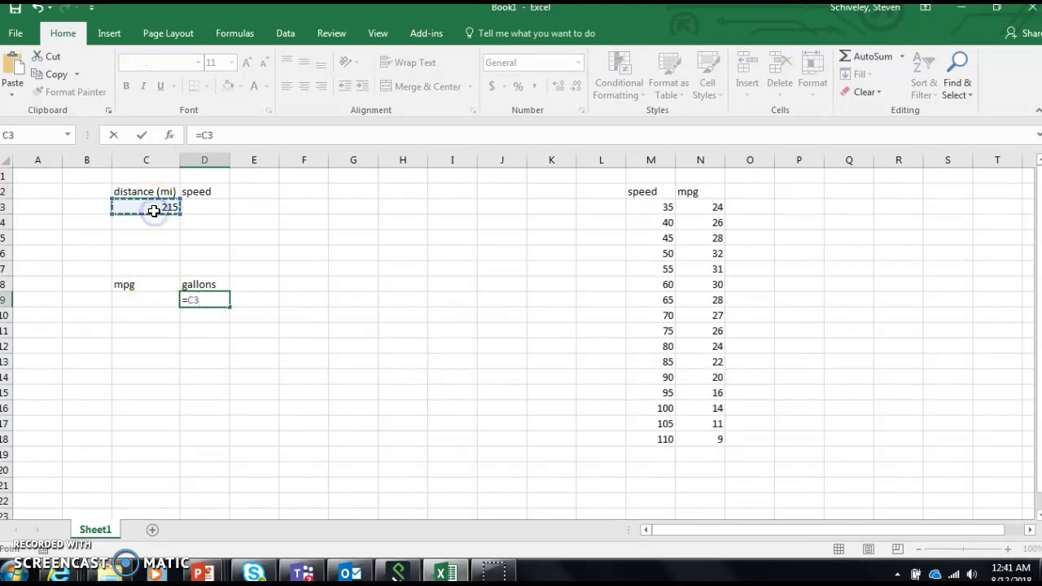
{"action": "type", "text": "/"}
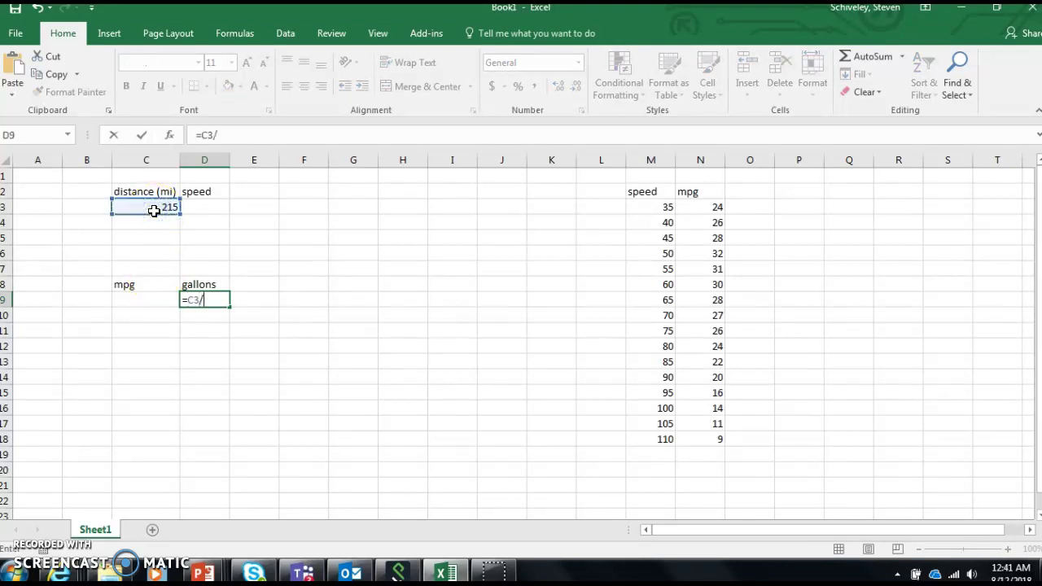
{"action": "left_click", "coordinate": [133, 302]}
{"action": "key", "text": "Return"}
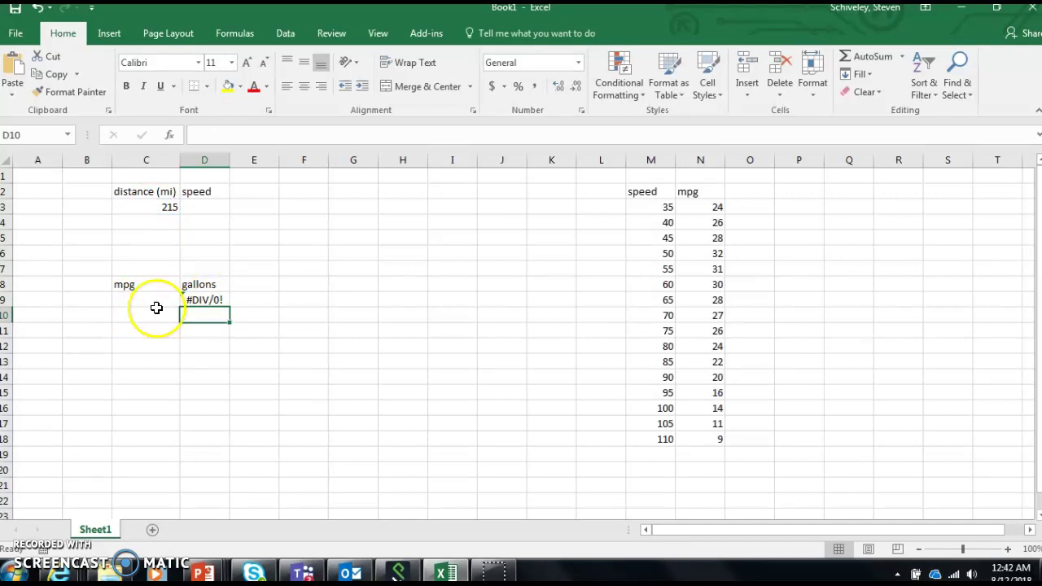
Step: Set speed in D3 to 60 and mpg in C9 to 30, giving 7.166667 gallons
{"action": "left_click", "coordinate": [135, 302]}
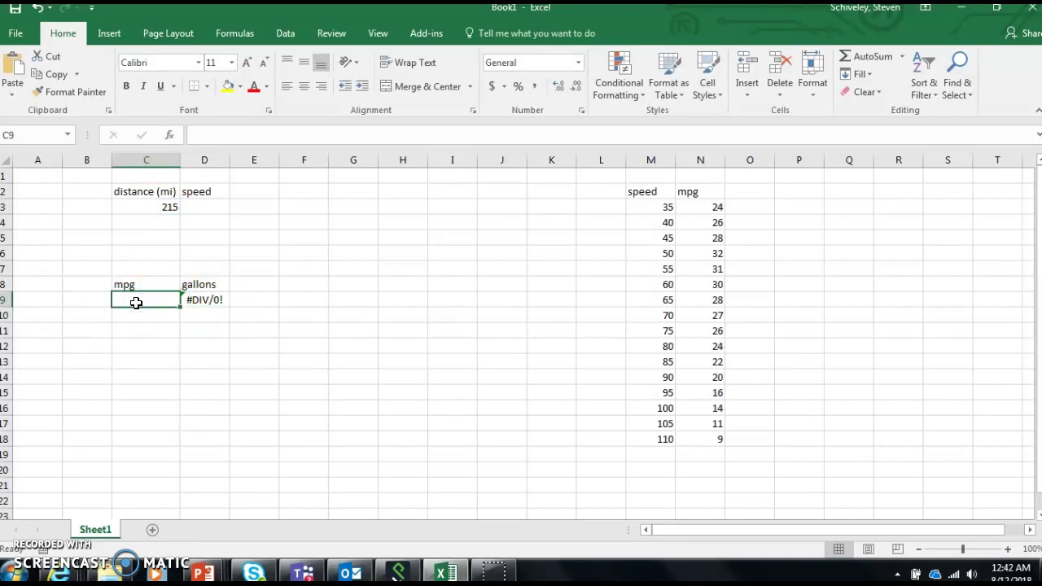
{"action": "left_click", "coordinate": [214, 206]}
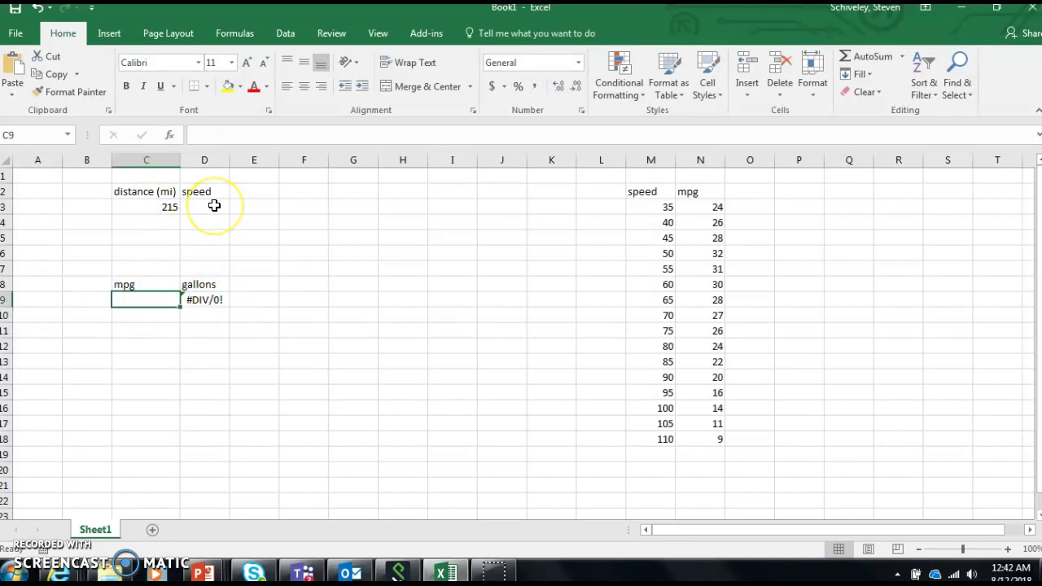
{"action": "left_click", "coordinate": [214, 206]}
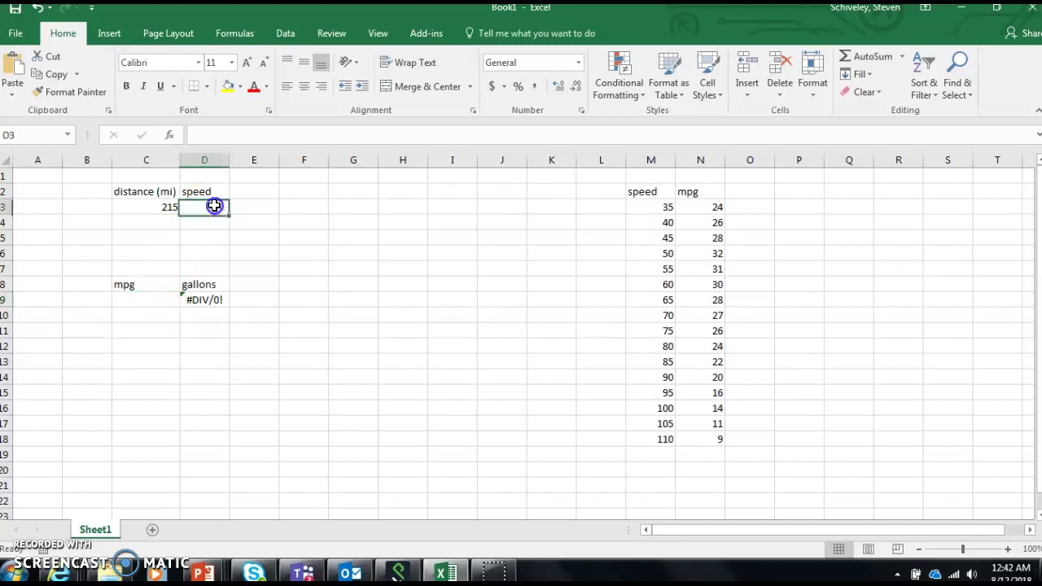
{"action": "type", "text": "60"}
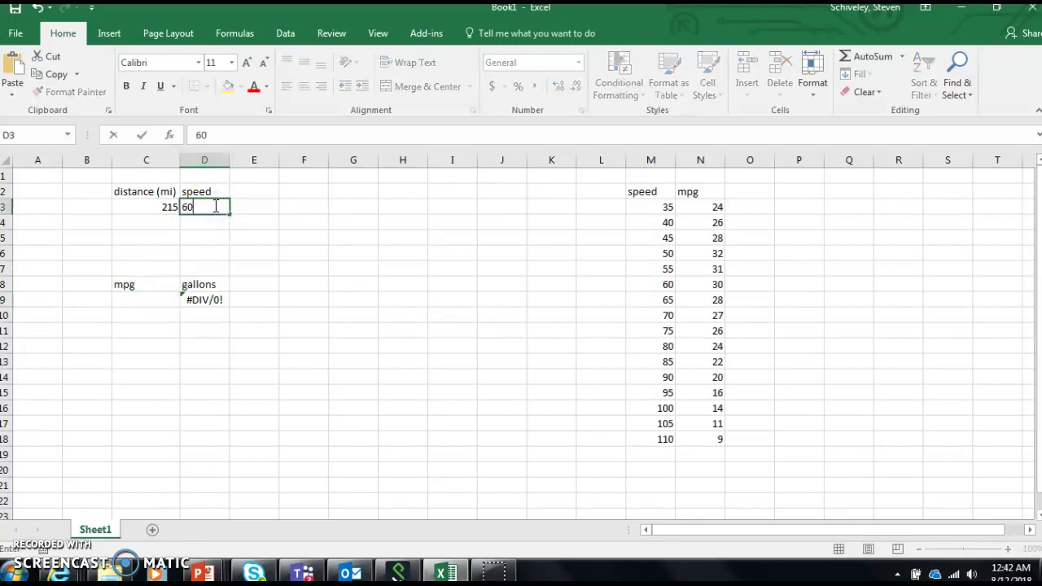
{"action": "key", "text": "Return"}
{"action": "key", "text": "Down"}
{"action": "key", "text": "Down"}
{"action": "key", "text": "Down"}
{"action": "key", "text": "Down"}
{"action": "key", "text": "Down"}
{"action": "key", "text": "Left"}
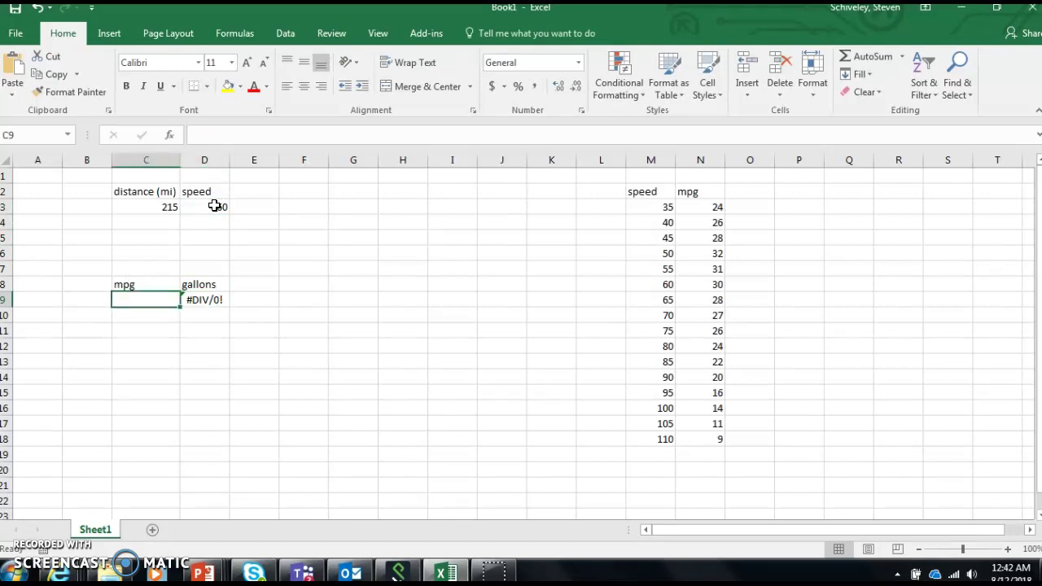
{"action": "type", "text": "30"}
{"action": "key", "text": "Return"}
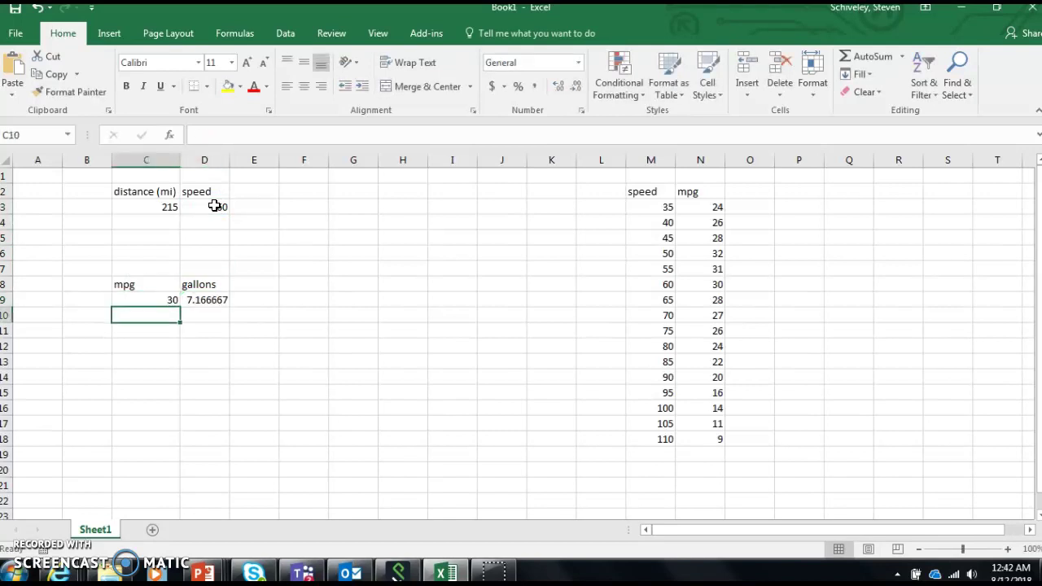
Step: Add a '$/gal' label in E8 with a $2.64 gas price below it
{"action": "left_click", "coordinate": [245, 282]}
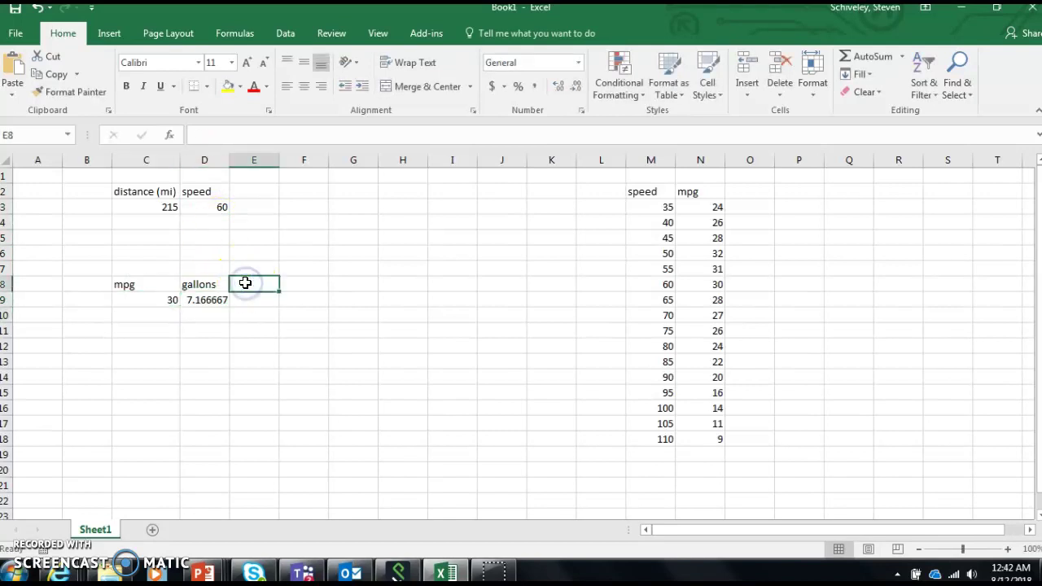
{"action": "type", "text": "$/gal"}
{"action": "key", "text": "Return"}
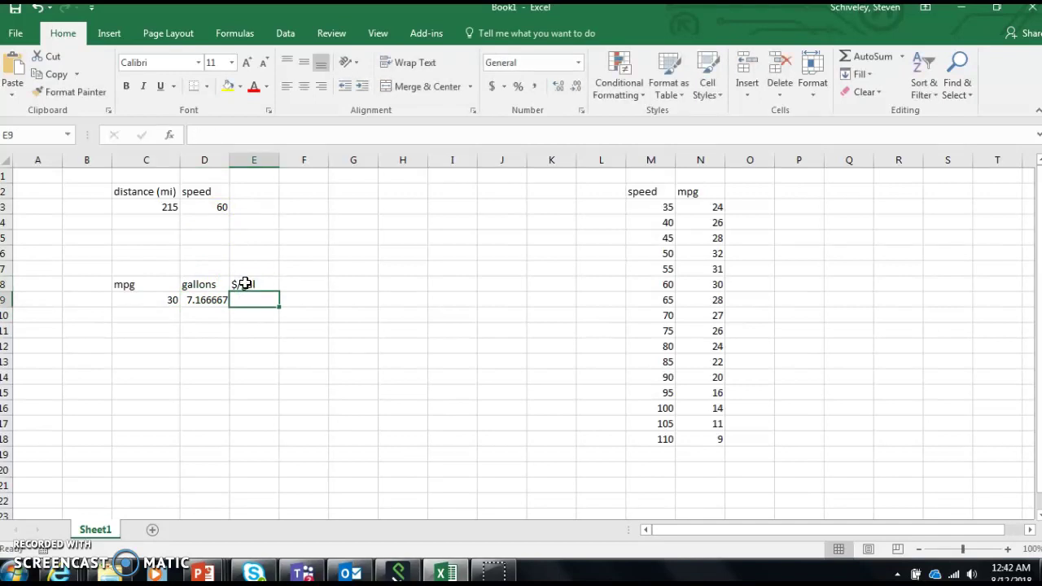
{"action": "type", "text": "$2.64"}
{"action": "key", "text": "Return"}
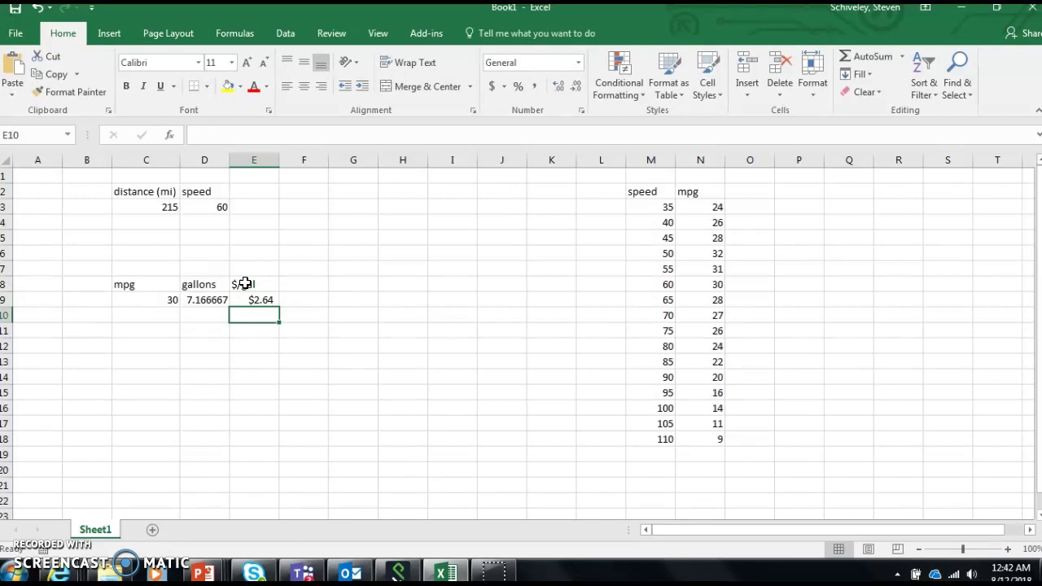
Step: Label F8 '$ of gas' and enter =E9*D9 in F9, giving $18.92
{"action": "key", "text": "Up"}
{"action": "key", "text": "Up"}
{"action": "key", "text": "Right"}
{"action": "type", "text": "$ of ca"}
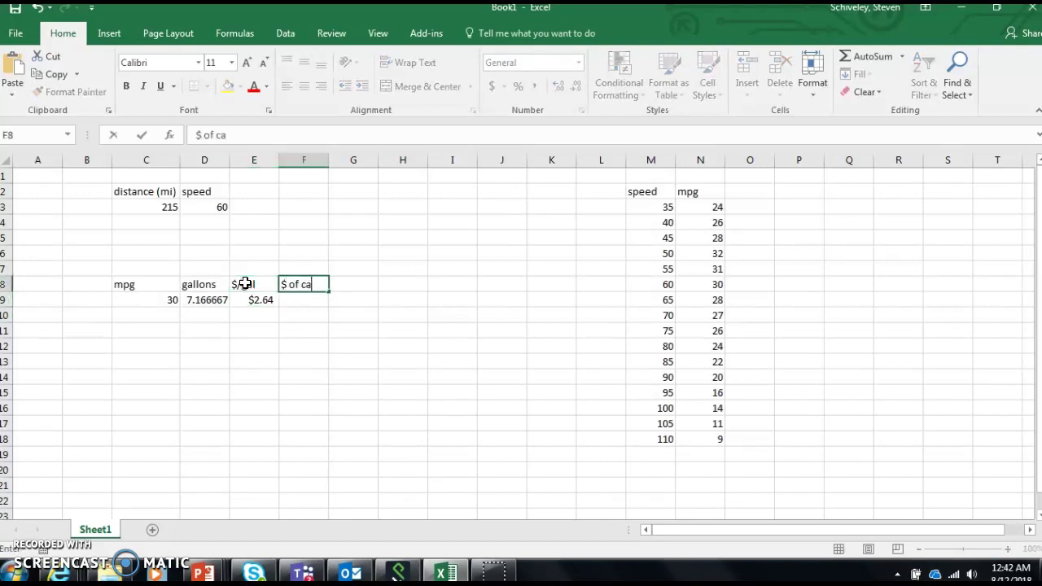
{"action": "key", "text": "BackSpace"}
{"action": "key", "text": "BackSpace"}
{"action": "type", "text": "gas"}
{"action": "key", "text": "Return"}
{"action": "type", "text": "="}
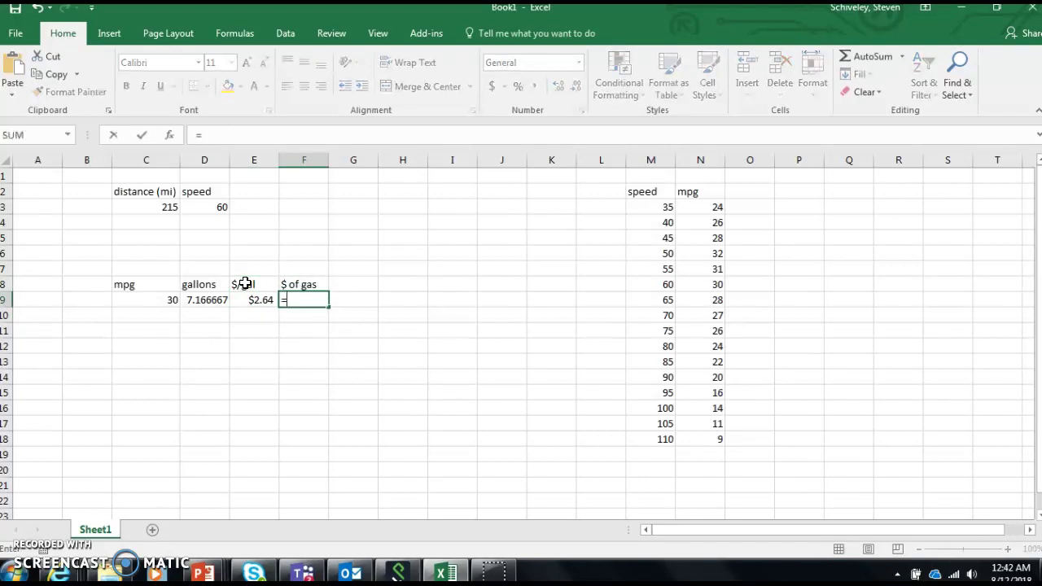
{"action": "key", "text": "Left"}
{"action": "type", "text": "*"}
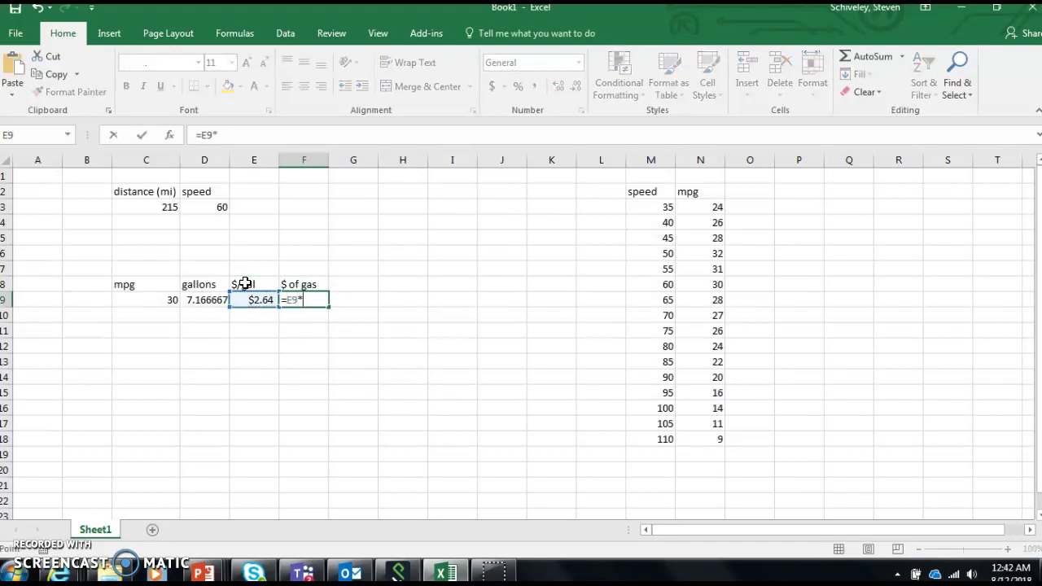
{"action": "key", "text": "Left"}
{"action": "key", "text": "Left"}
{"action": "key", "text": "Return"}
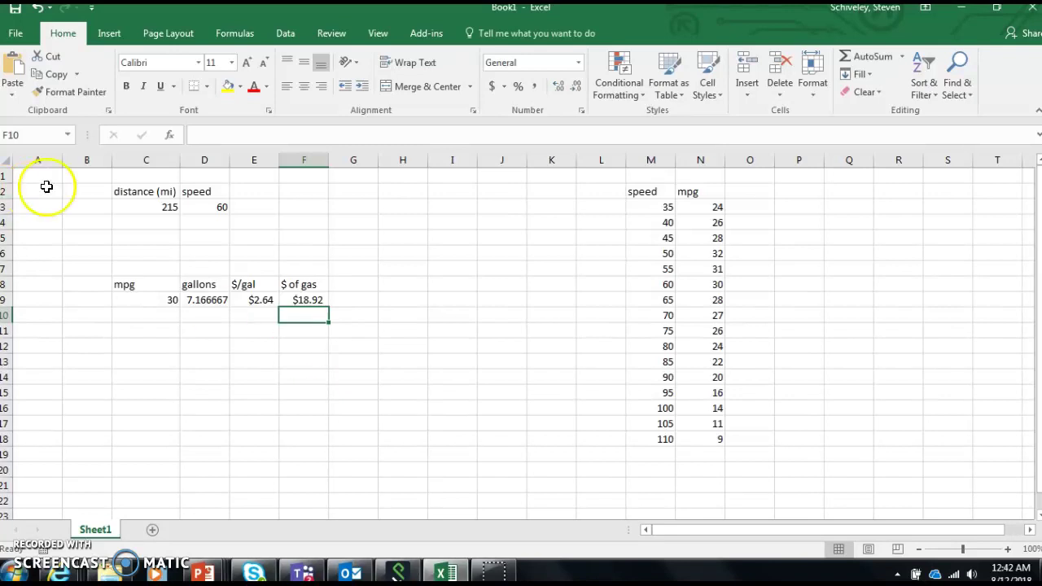
Step: Add a '$/min' label in B2 with a rate of 1 in B3
{"action": "left_click", "coordinate": [71, 191]}
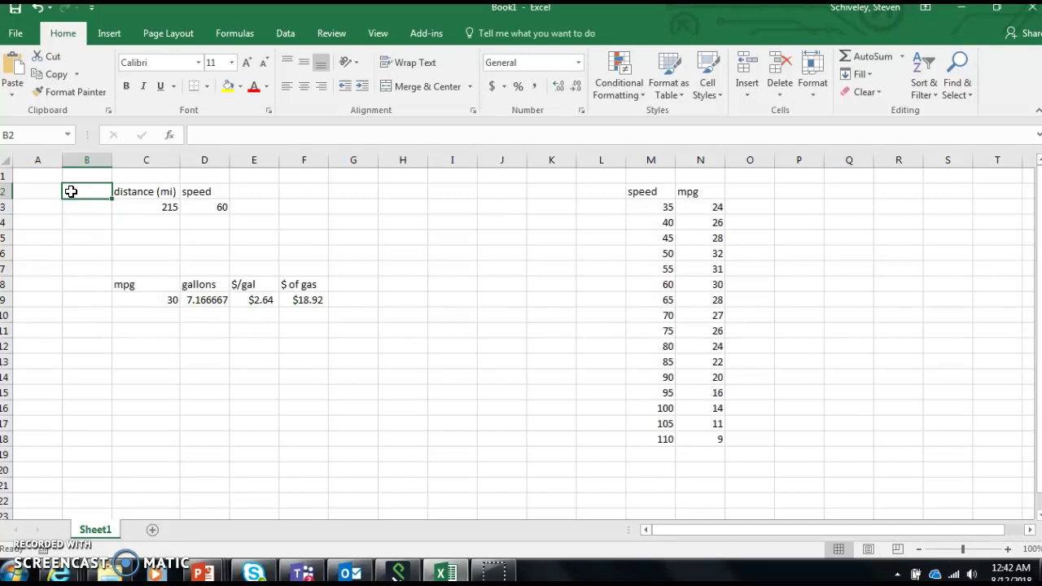
{"action": "type", "text": "$/min"}
{"action": "key", "text": "Return"}
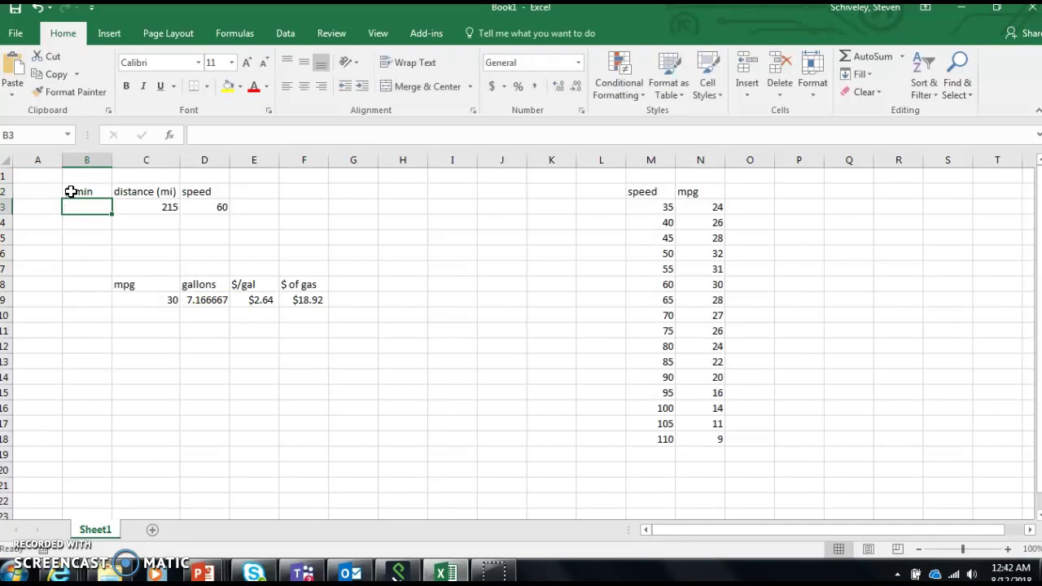
{"action": "type", "text": "1"}
{"action": "key", "text": "Return"}
Step: Add the 'duration' header in E2
{"action": "key", "text": "Up"}
{"action": "key", "text": "Up"}
{"action": "key", "text": "Right"}
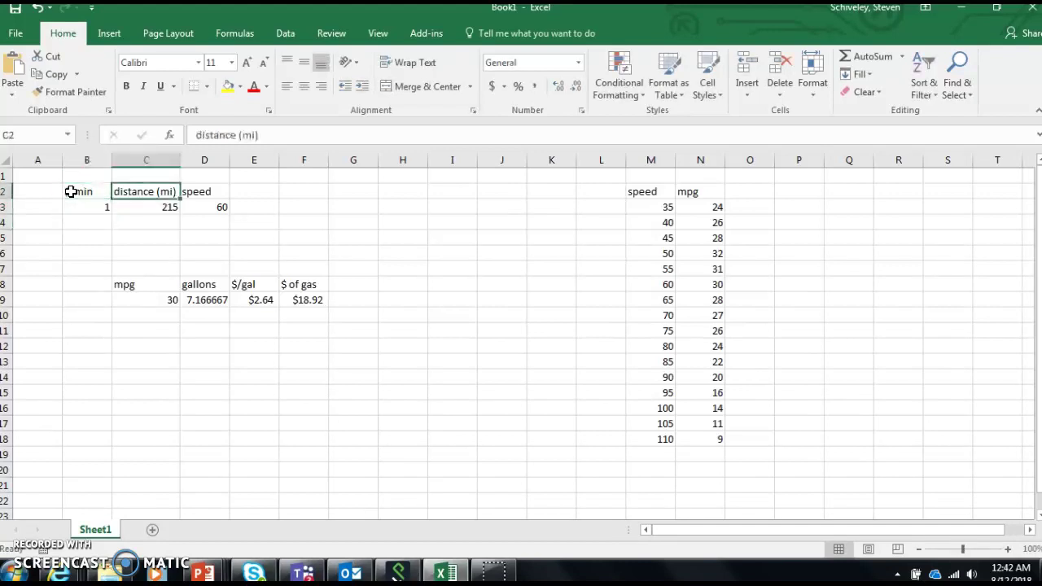
{"action": "key", "text": "Right"}
{"action": "key", "text": "Right"}
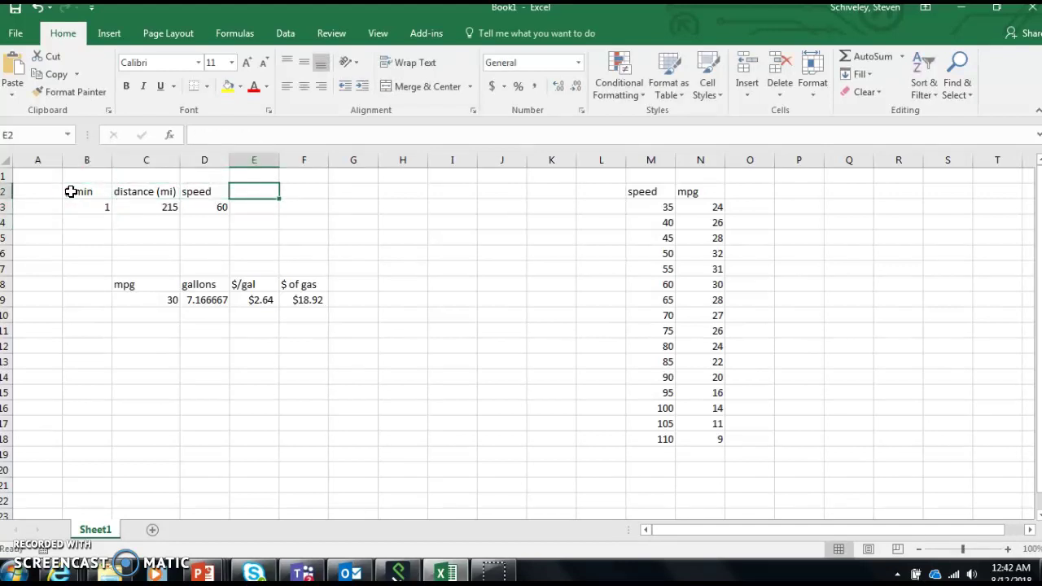
{"action": "left_click", "coordinate": [136, 209]}
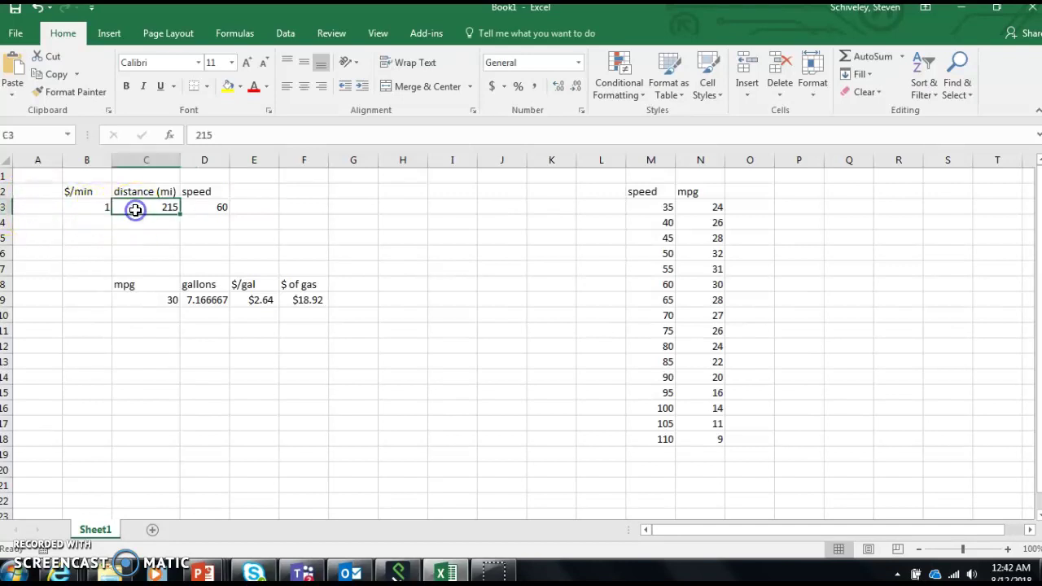
{"action": "key", "text": "Up"}
{"action": "key", "text": "Right"}
{"action": "key", "text": "Right"}
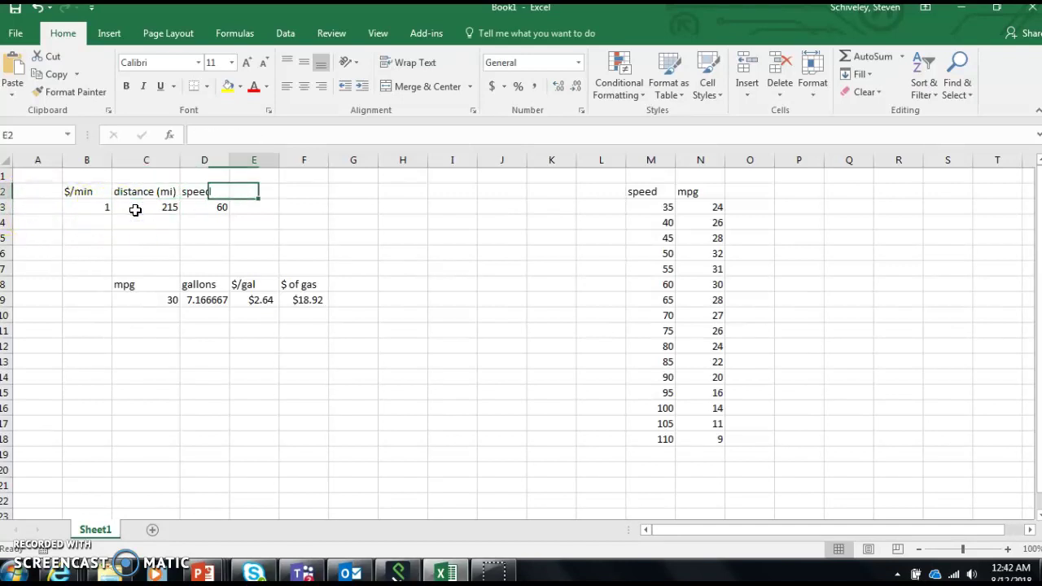
{"action": "type", "text": "duration"}
{"action": "key", "text": "Return"}
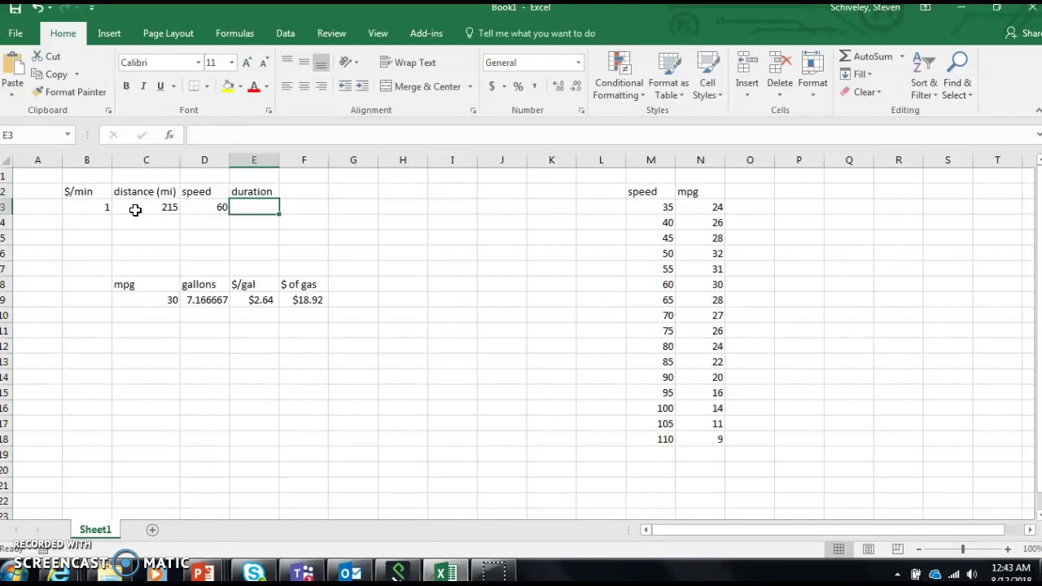
Step: Enter =C3/D3*60 in E3 to compute trip duration in minutes
{"action": "type", "text": "="}
{"action": "key", "text": "Left"}
{"action": "key", "text": "Left"}
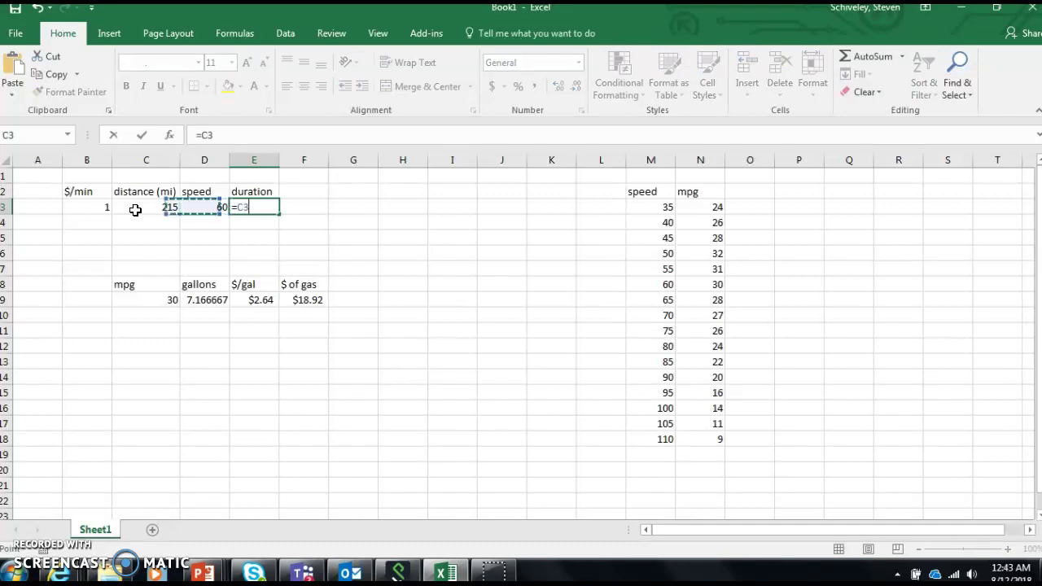
{"action": "type", "text": "/"}
{"action": "key", "text": "Left"}
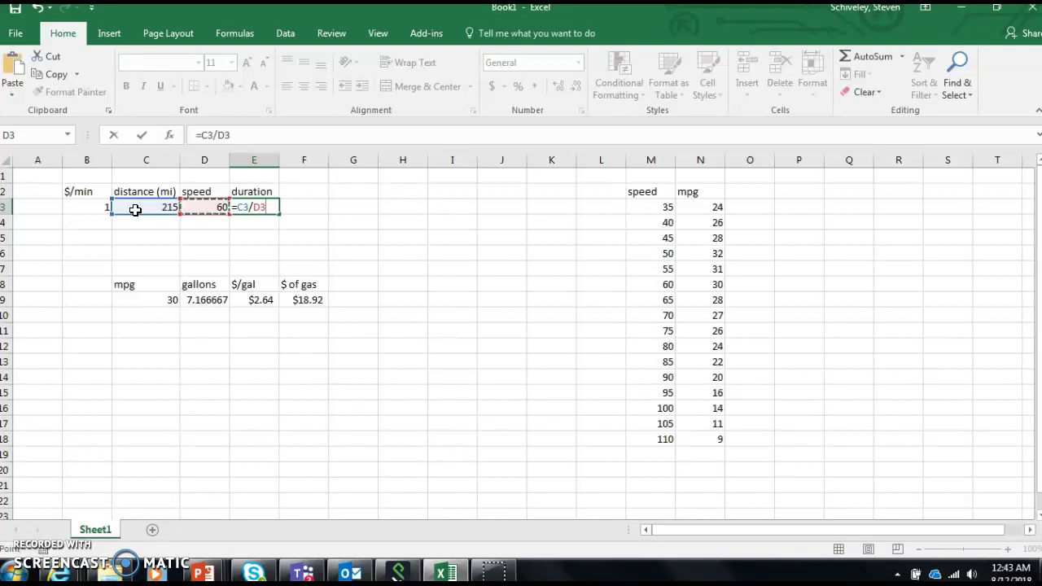
{"action": "type", "text": "*60"}
{"action": "key", "text": "Return"}
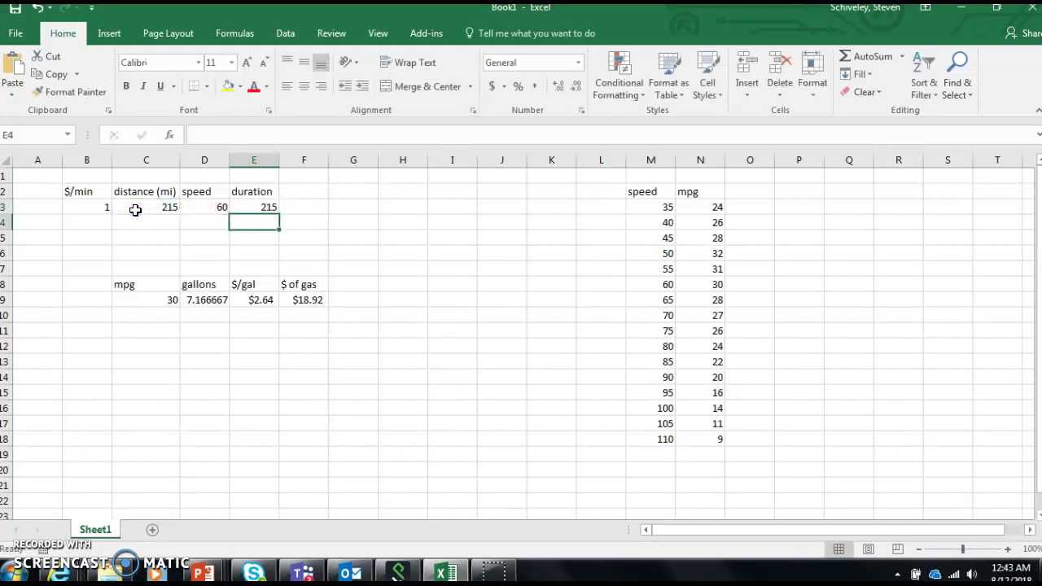
Step: Change the speed in D3 to 80, making the duration 161.25
{"action": "left_click", "coordinate": [218, 206]}
{"action": "type", "text": "80"}
{"action": "key", "text": "Return"}
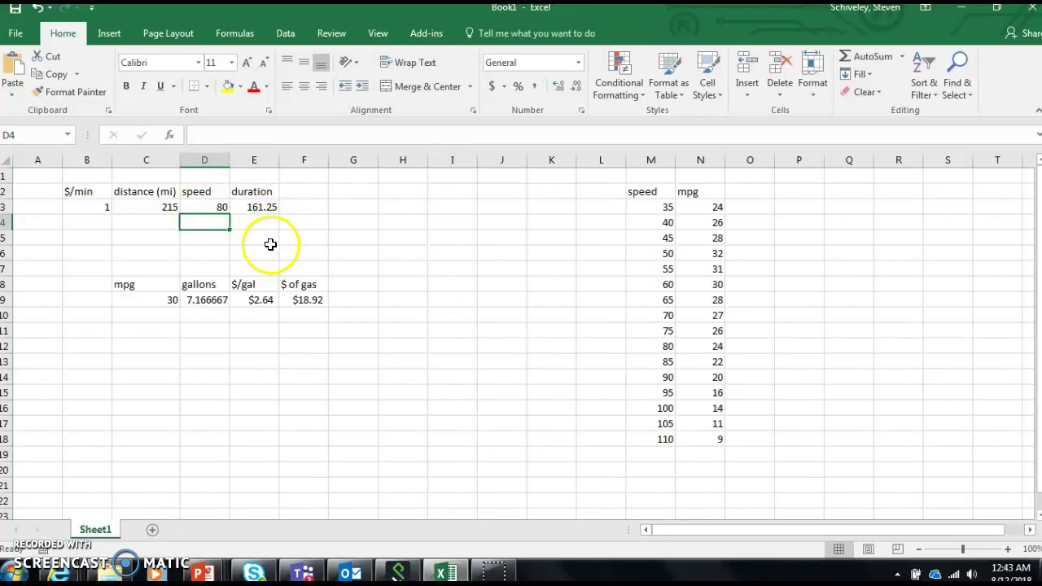
Step: Label cell F2 'time value', correcting the misspelled header
{"action": "left_click", "coordinate": [307, 190]}
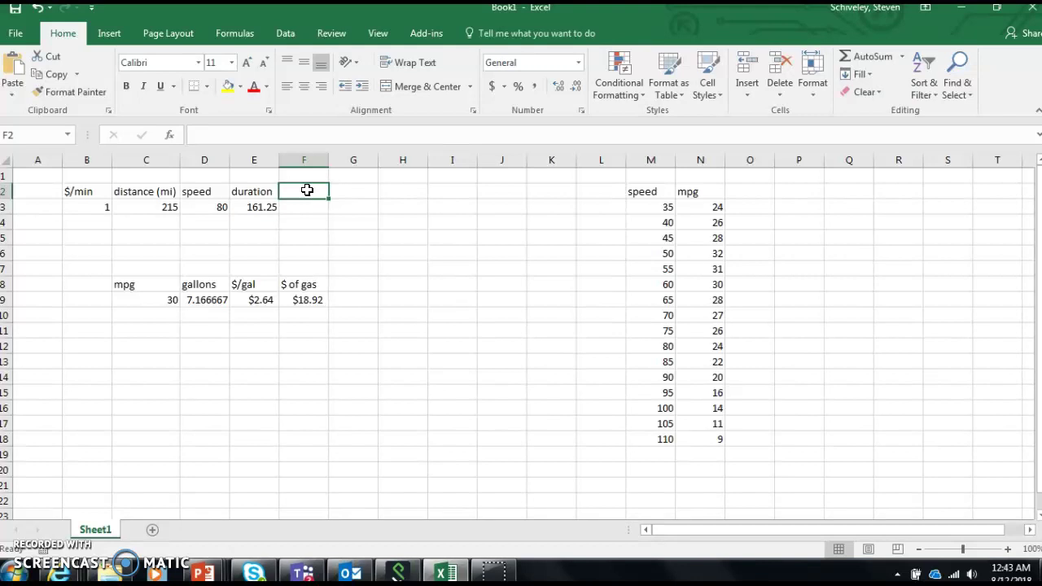
{"action": "type", "text": "tiem"}
{"action": "key", "text": "BackSpace"}
{"action": "key", "text": "BackSpace"}
{"action": "type", "text": "m"}
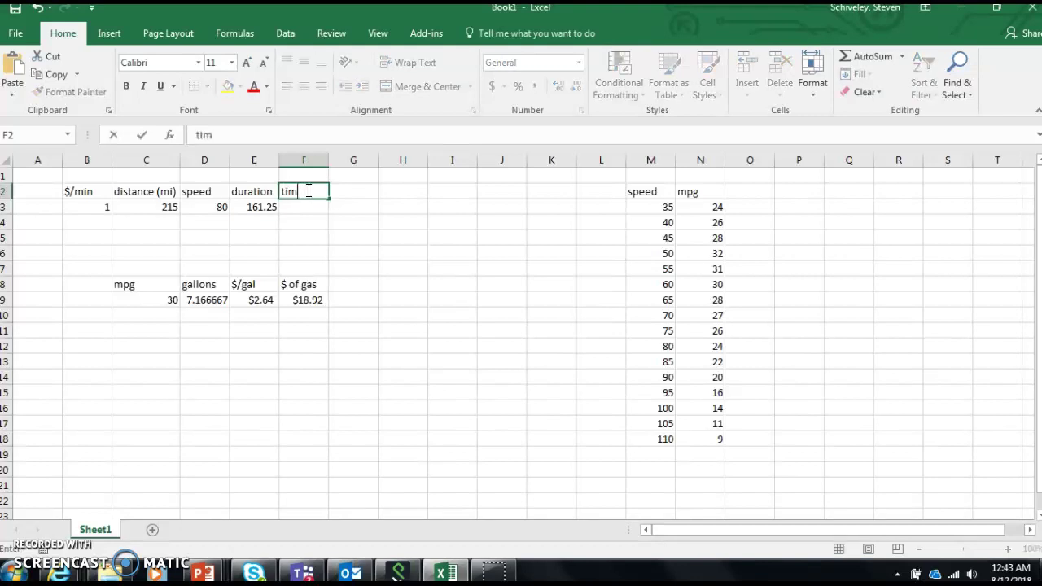
{"action": "type", "text": "e value"}
{"action": "key", "text": "Return"}
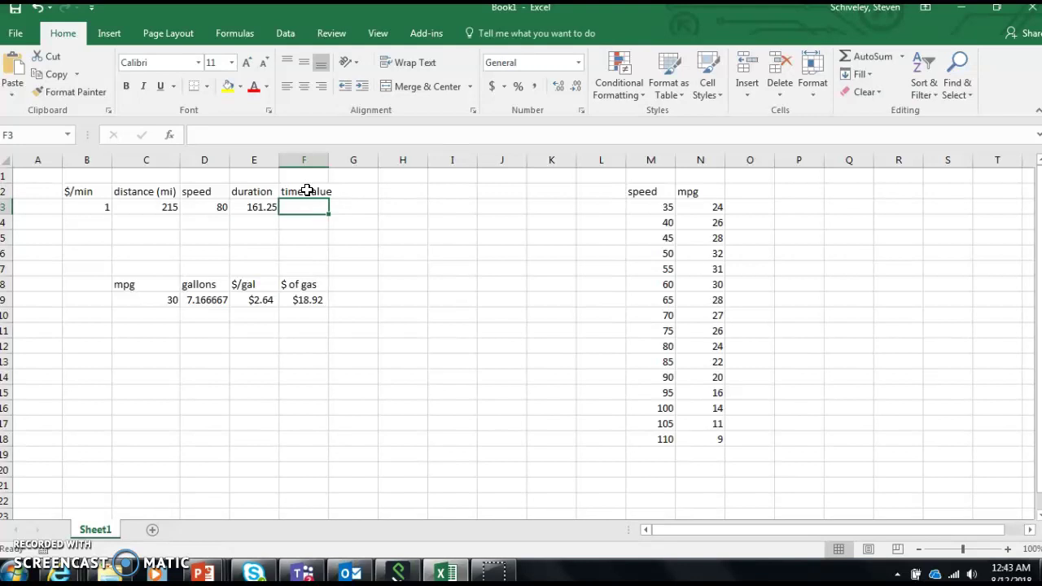
Step: Enter =(E3-C3)*B3 in F3 so the time value reads -53.75
{"action": "type", "text": "="}
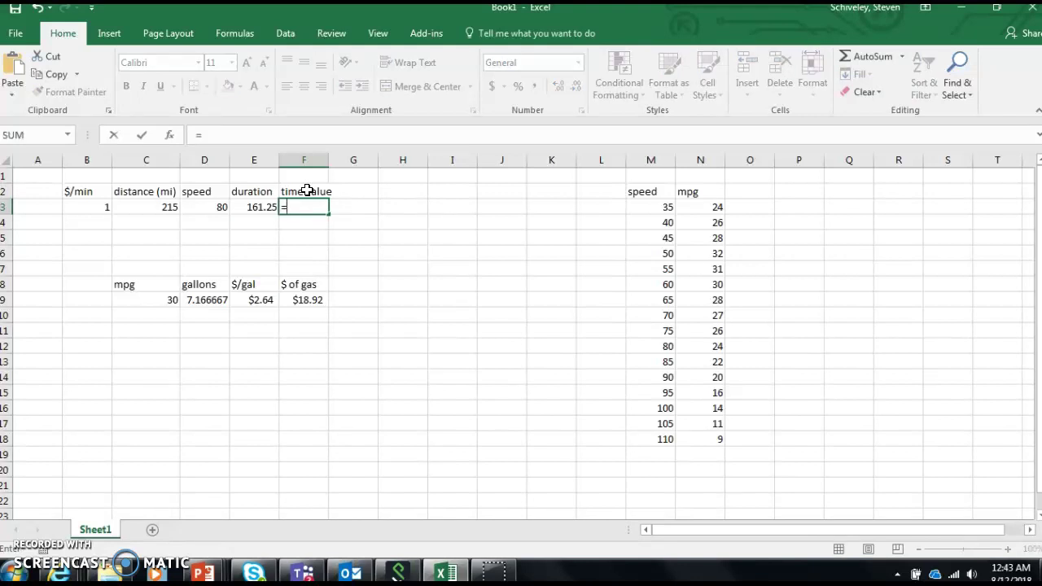
{"action": "type", "text": "("}
{"action": "left_click", "coordinate": [263, 207]}
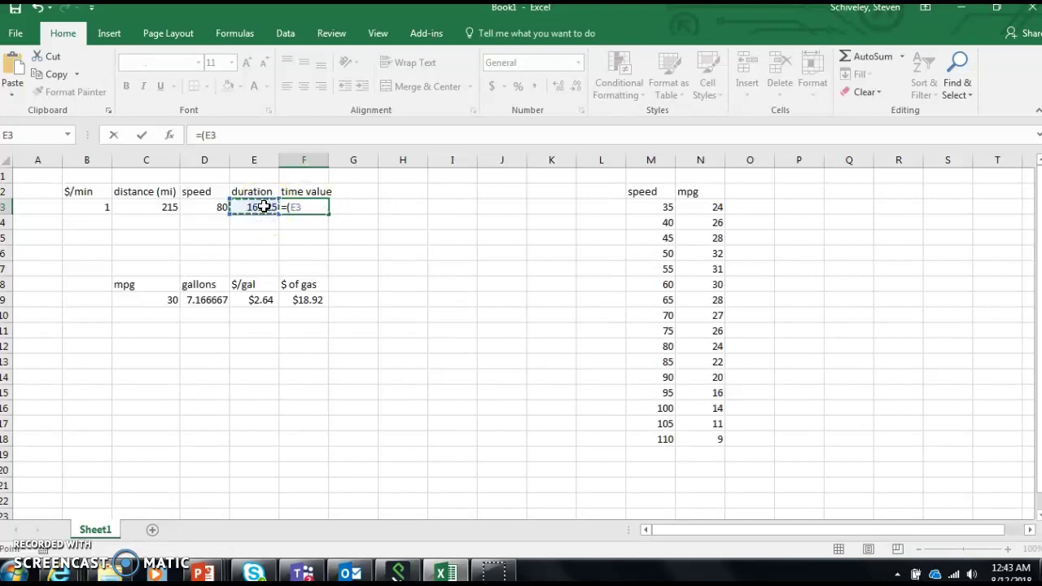
{"action": "type", "text": "-"}
{"action": "left_click", "coordinate": [163, 207]}
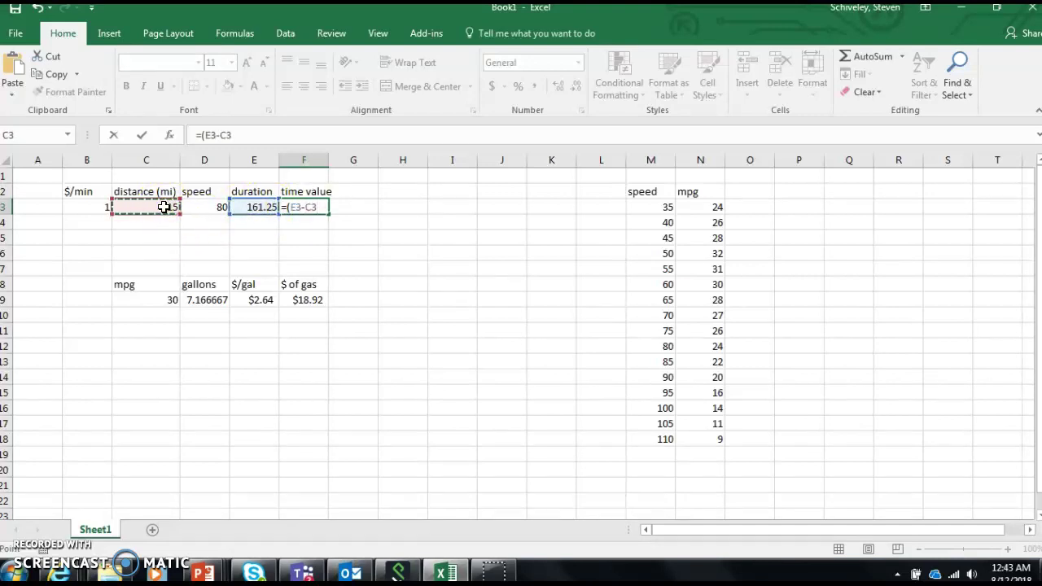
{"action": "type", "text": ")*"}
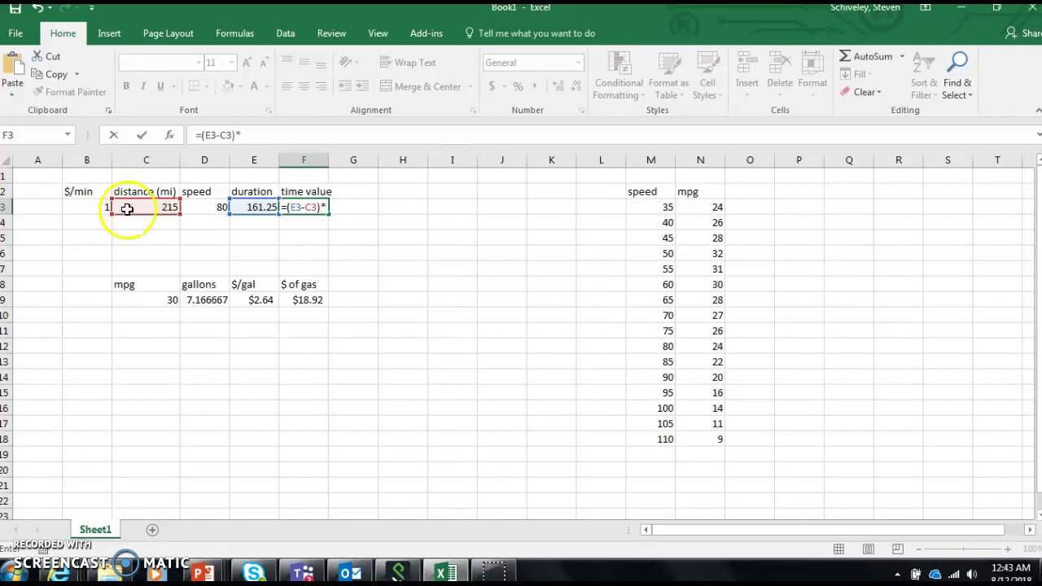
{"action": "left_click", "coordinate": [102, 209]}
{"action": "key", "text": "Return"}
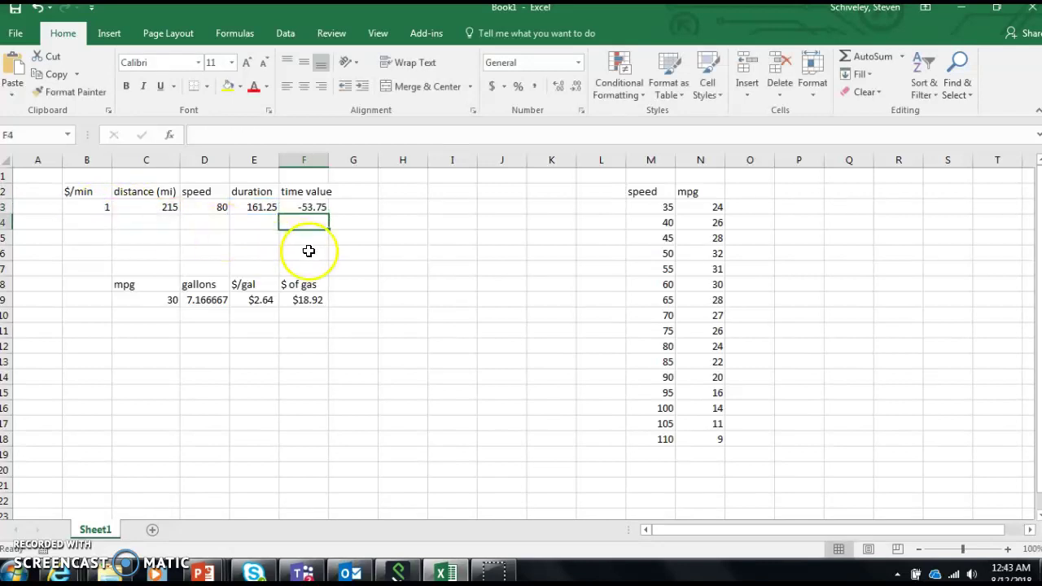
{"action": "left_click", "coordinate": [310, 206]}
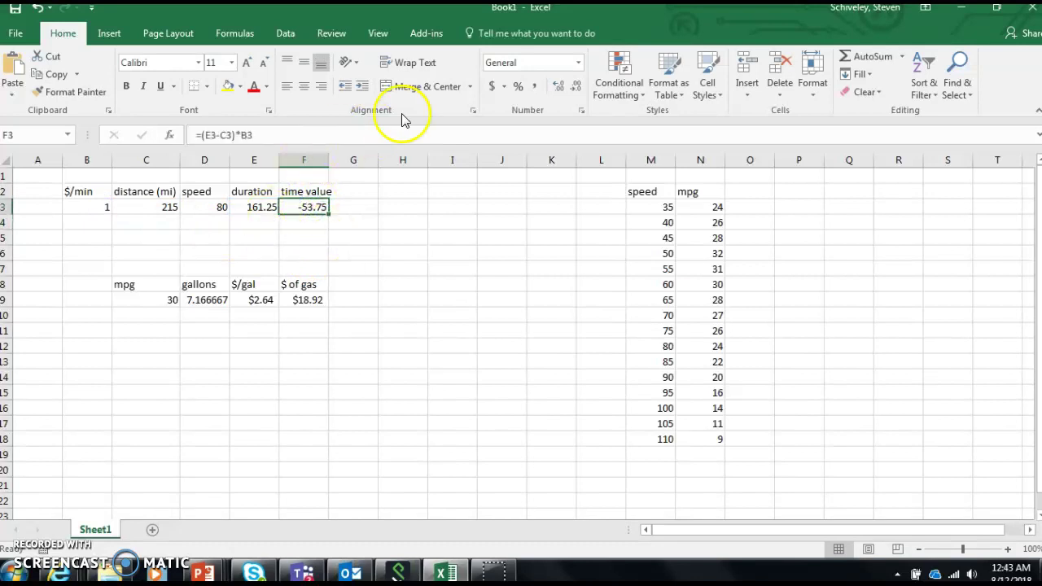
Step: Format F3 as accounting currency and widen column F to fit it
{"action": "left_click", "coordinate": [491, 87]}
{"action": "left_click", "coordinate": [402, 282]}
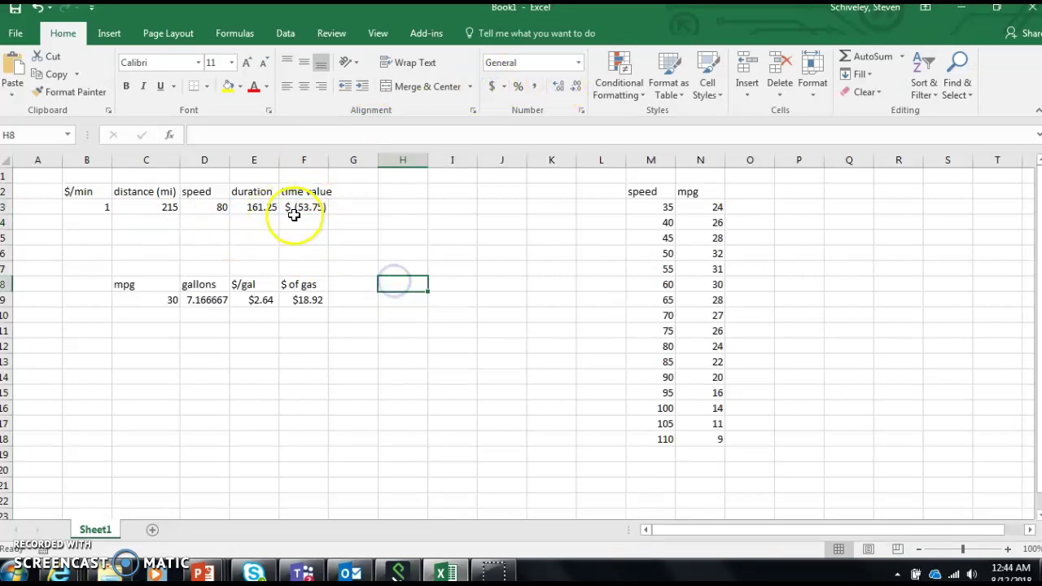
{"action": "left_click_drag", "start_coordinate": [326, 167], "coordinate": [334, 167]}
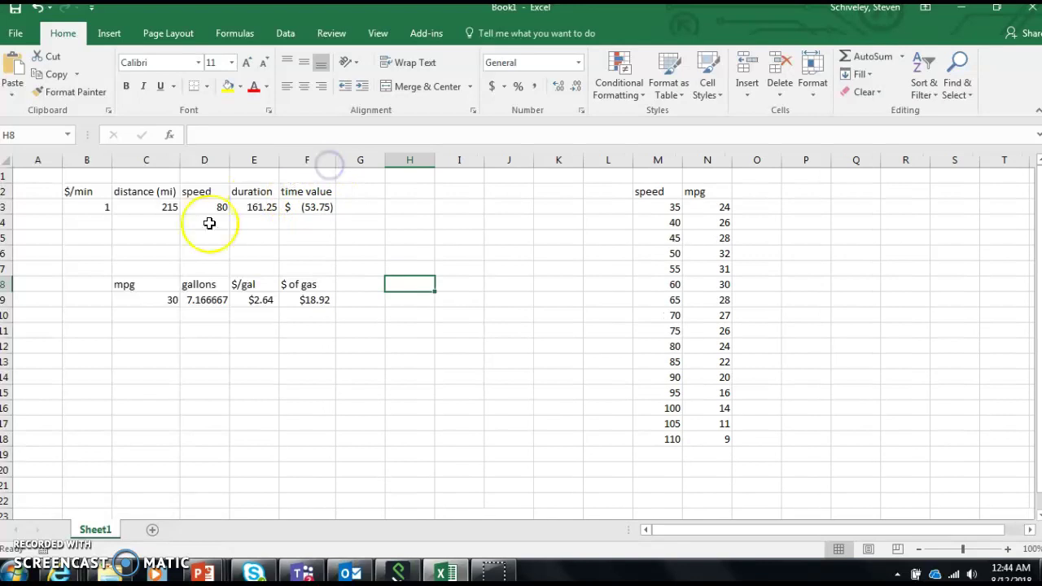
Step: Set the speed in D3 back to 60
{"action": "left_click", "coordinate": [208, 210]}
{"action": "type", "text": "60"}
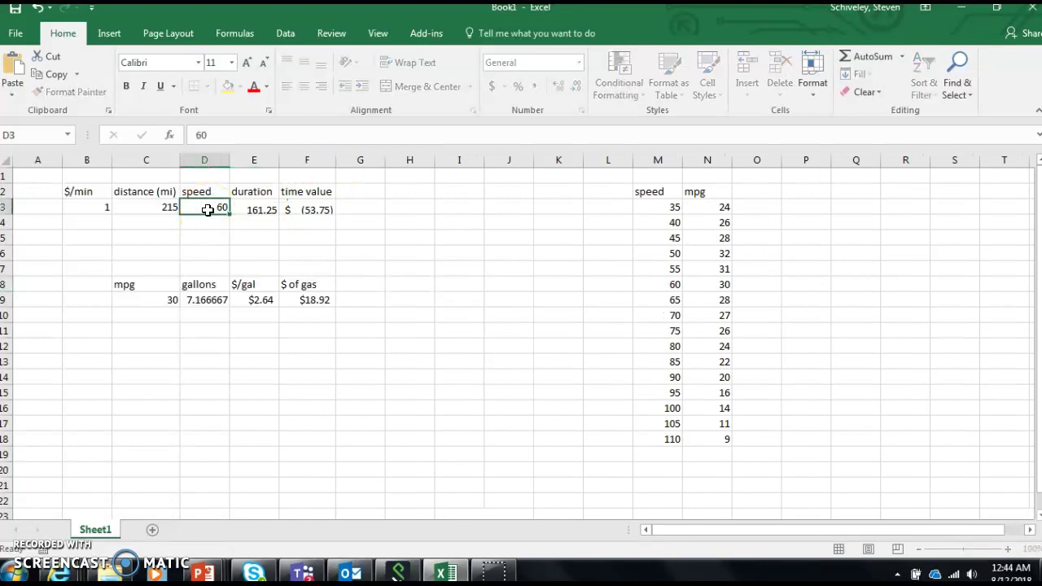
{"action": "key", "text": "Return"}
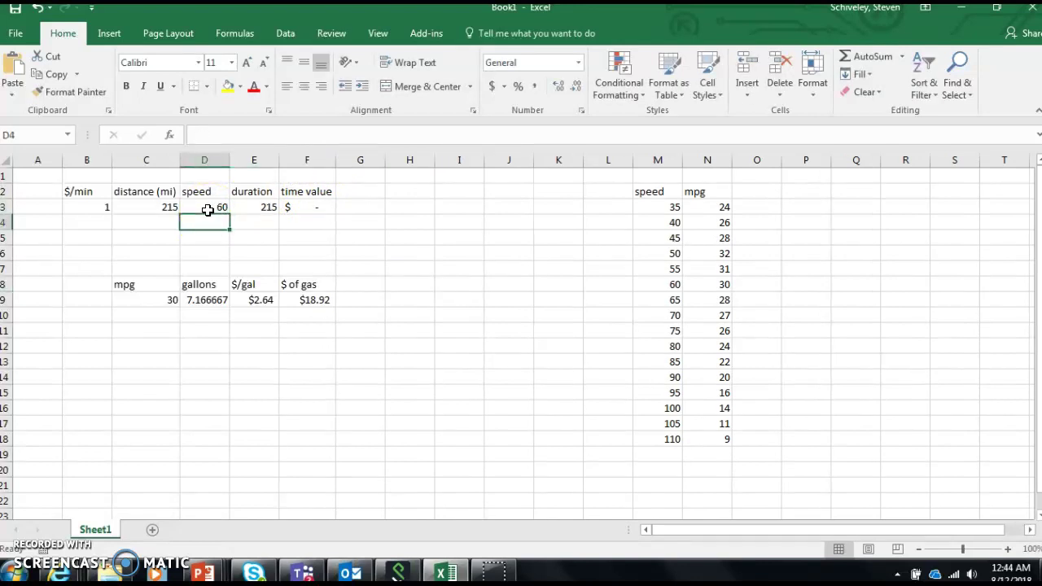
Step: Try a $/min rate of 0.5 in B3, then restore it to 1
{"action": "left_click", "coordinate": [94, 206]}
{"action": "type", "text": ".5"}
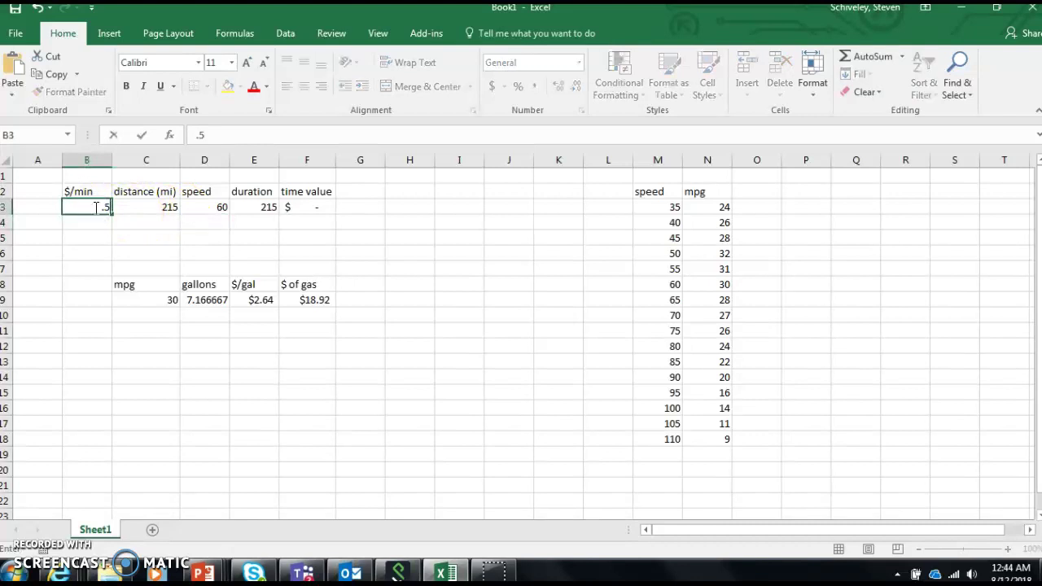
{"action": "key", "text": "Return"}
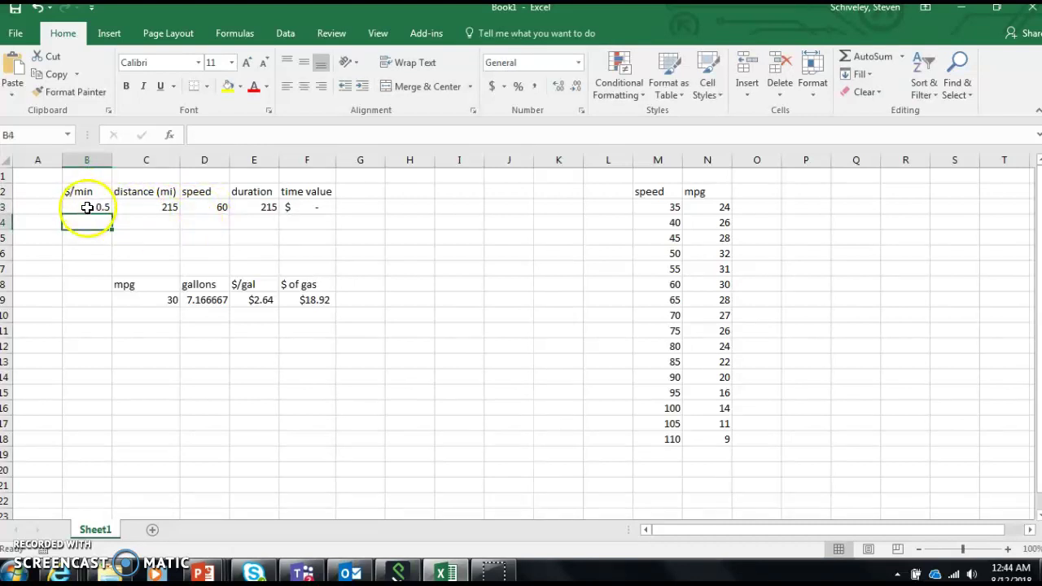
{"action": "left_click", "coordinate": [87, 206]}
{"action": "type", "text": "1"}
{"action": "key", "text": "Return"}
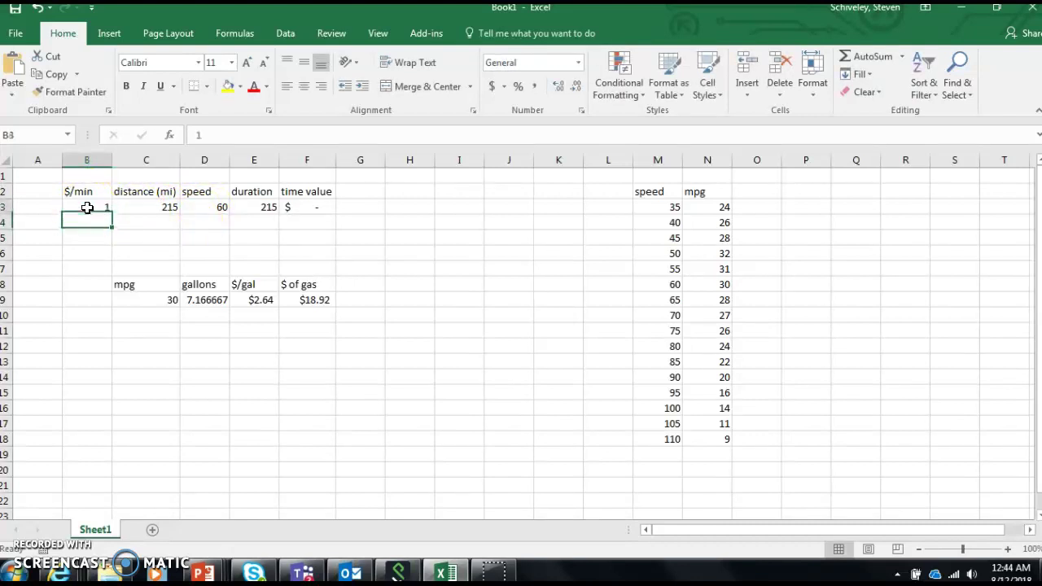
Step: Change the speed in D3 to 100, making duration 129
{"action": "key", "text": "Right"}
{"action": "key", "text": "Right"}
{"action": "key", "text": "Right"}
{"action": "key", "text": "Right"}
{"action": "key", "text": "Right"}
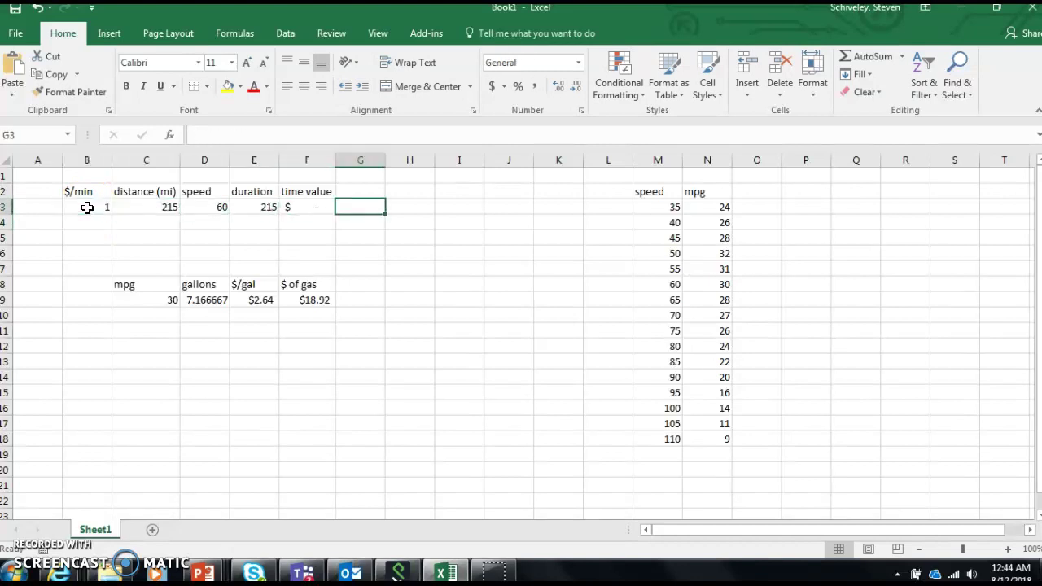
{"action": "key", "text": "Left"}
{"action": "key", "text": "Left"}
{"action": "key", "text": "Left"}
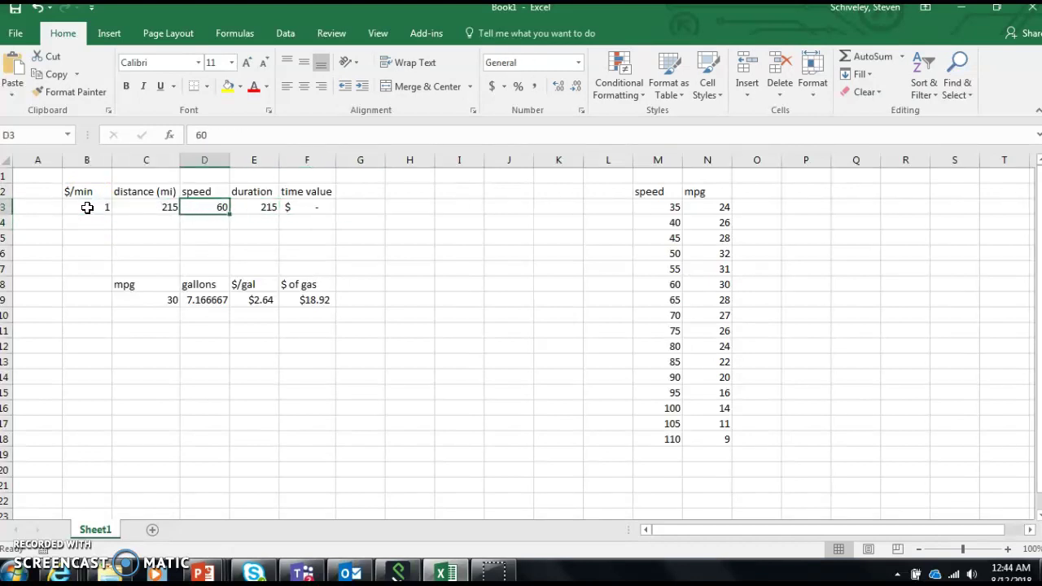
{"action": "type", "text": "100"}
{"action": "key", "text": "Return"}
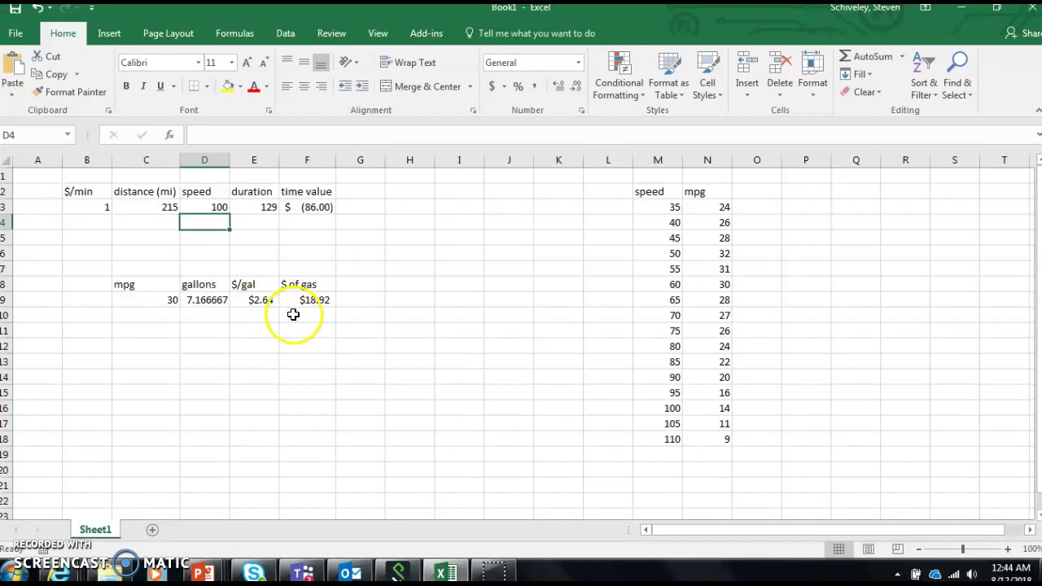
Step: Review the time value in F3 ($(86.00)) and the gas cost in F9 ($18.92)
{"action": "left_click", "coordinate": [313, 210]}
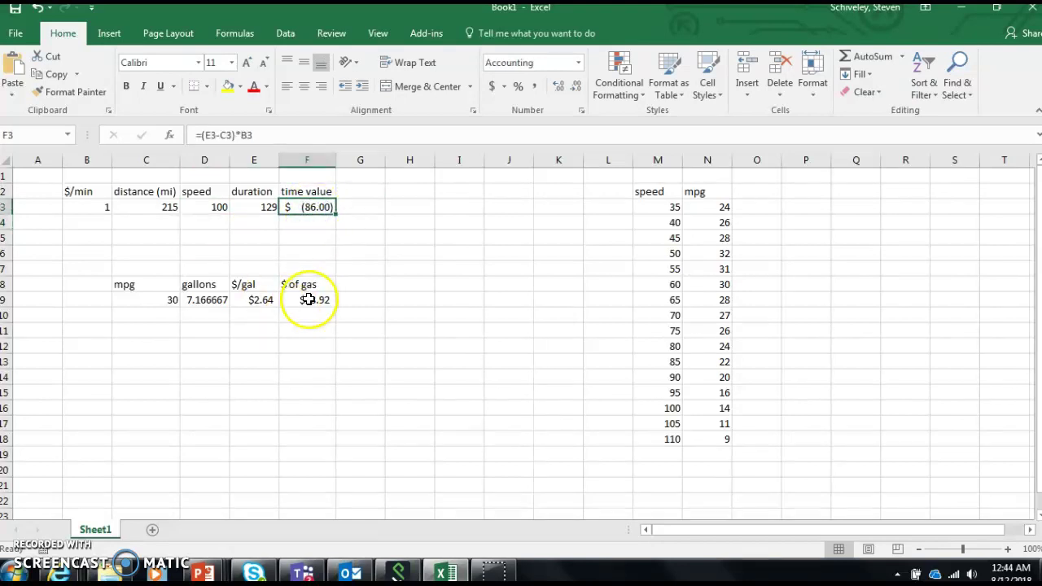
{"action": "left_click", "coordinate": [308, 300], "text": "shift"}
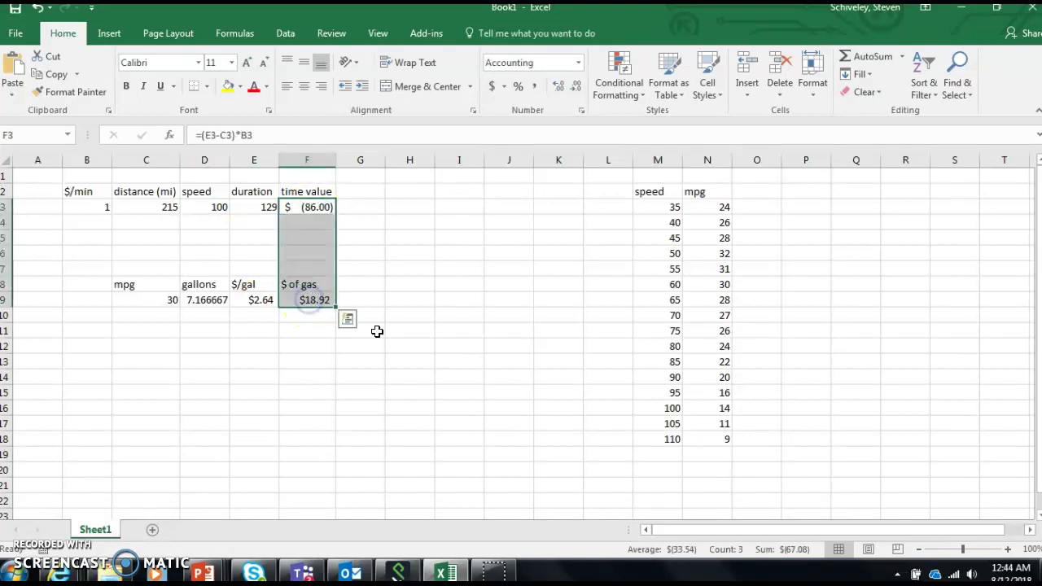
{"action": "left_click", "coordinate": [305, 300]}
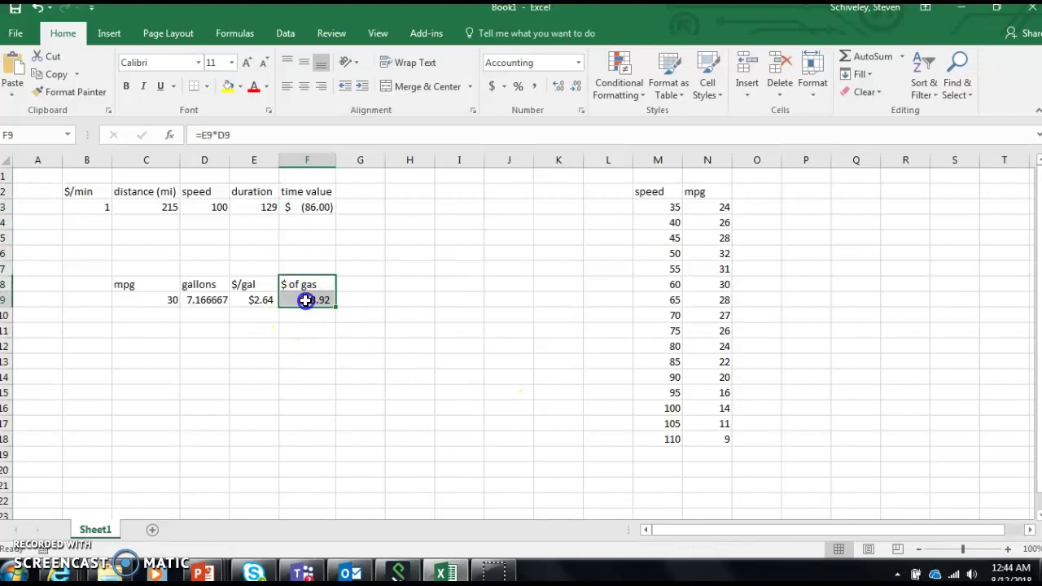
{"action": "left_click", "coordinate": [305, 206], "text": "ctrl"}
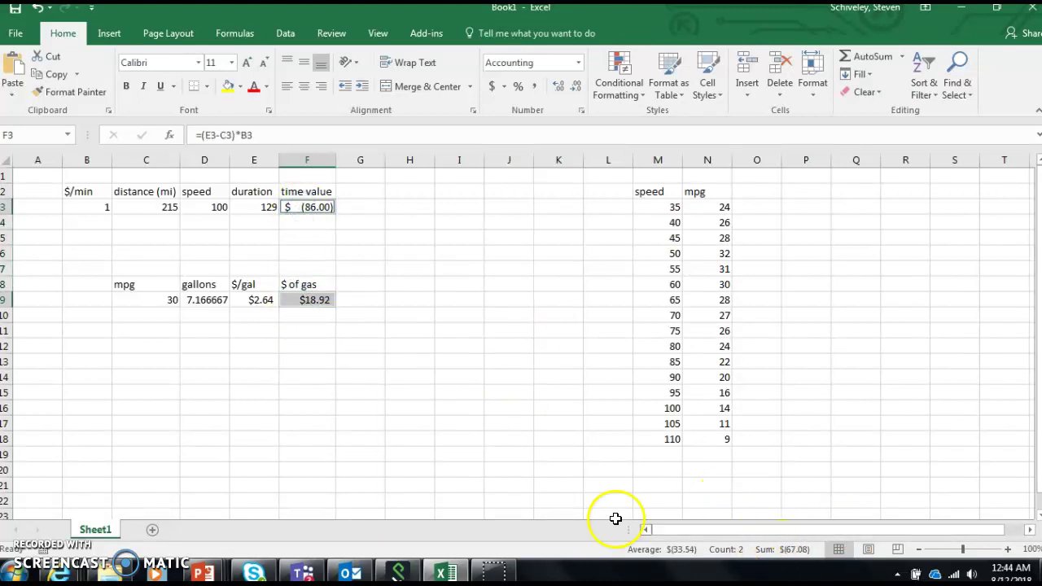
{"action": "left_click", "coordinate": [452, 444]}
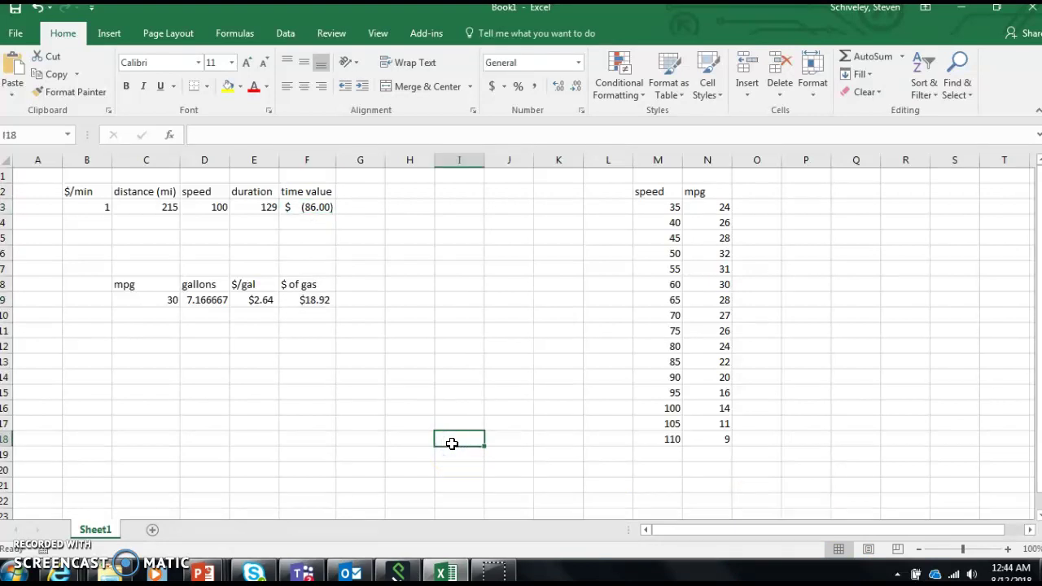
Step: Add a 'prob ticket' heading in O2 and widen column O to fit it
{"action": "left_click", "coordinate": [764, 193]}
{"action": "type", "text": "ti"}
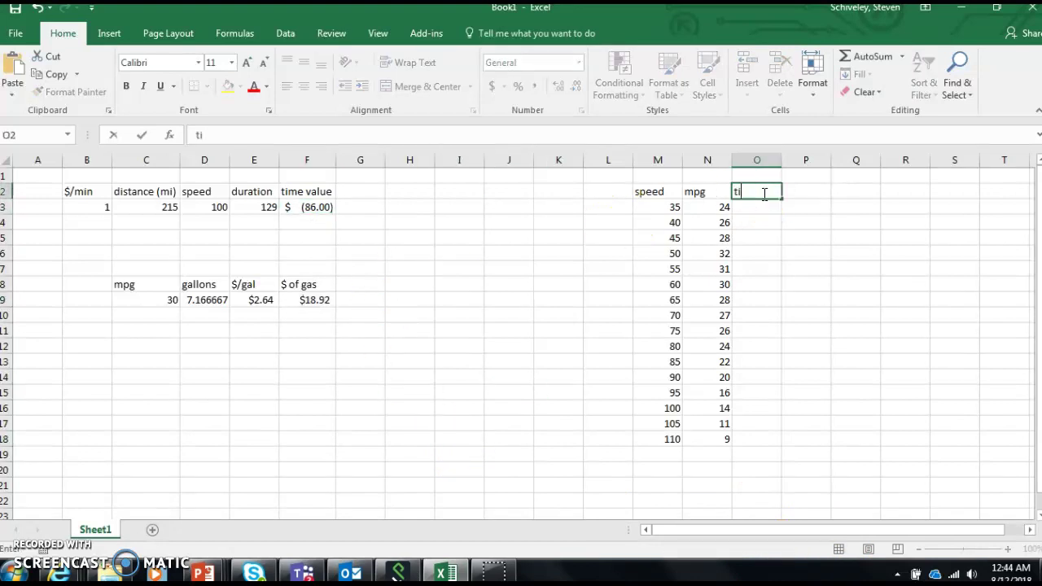
{"action": "type", "text": "cket"}
{"action": "key", "text": "Return"}
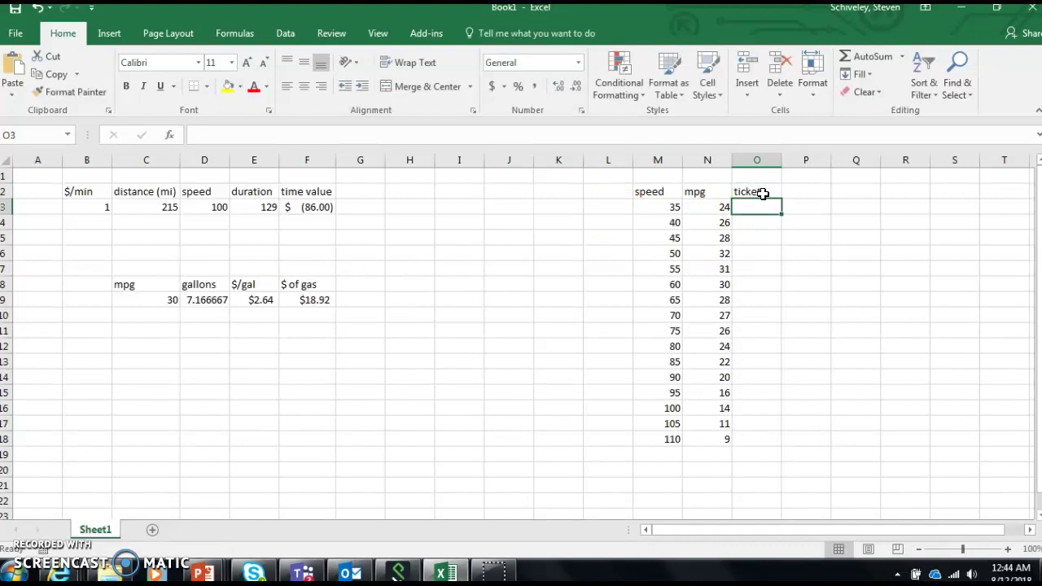
{"action": "left_click", "coordinate": [764, 192]}
{"action": "left_click", "coordinate": [198, 134]}
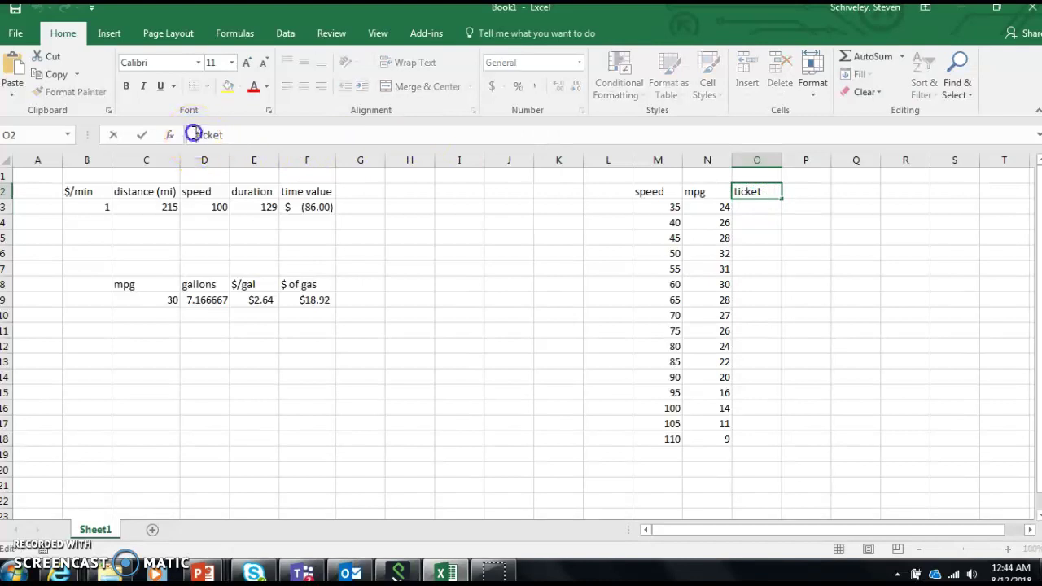
{"action": "type", "text": "prob"}
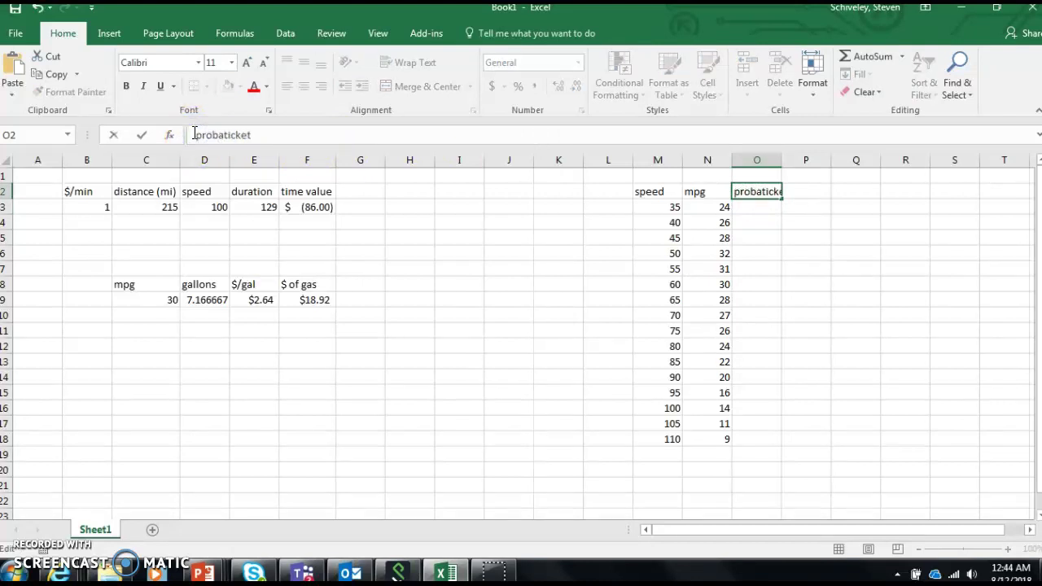
{"action": "key", "text": "Return"}
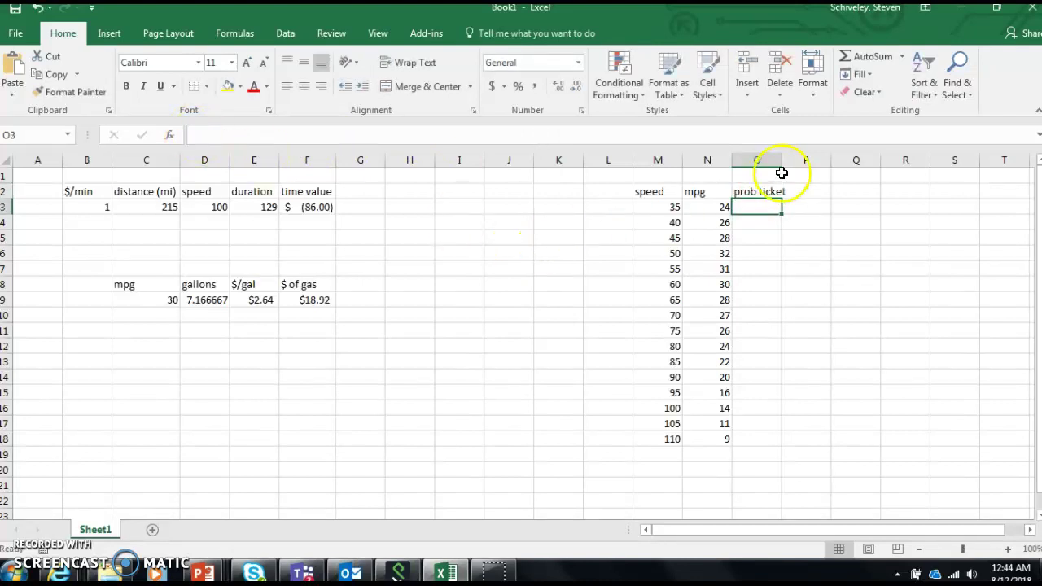
{"action": "left_click_drag", "start_coordinate": [783, 162], "coordinate": [790, 161]}
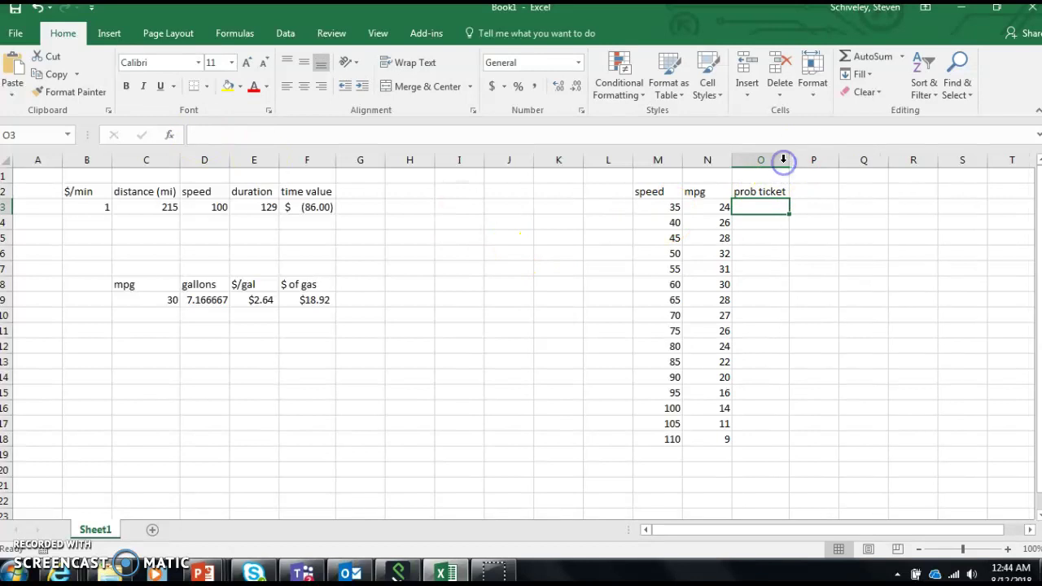
Step: Fill 0% down column O from O3 to O18
{"action": "double_click", "coordinate": [756, 205]}
{"action": "type", "text": "0%"}
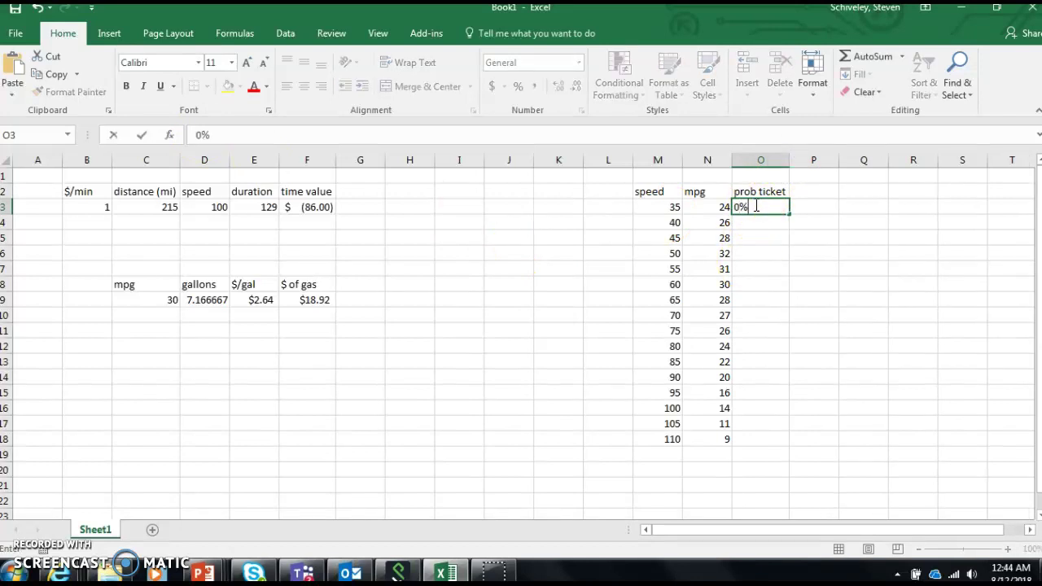
{"action": "key", "text": "Return"}
{"action": "left_click", "coordinate": [756, 205]}
{"action": "left_click_drag", "start_coordinate": [789, 215], "coordinate": [749, 440]}
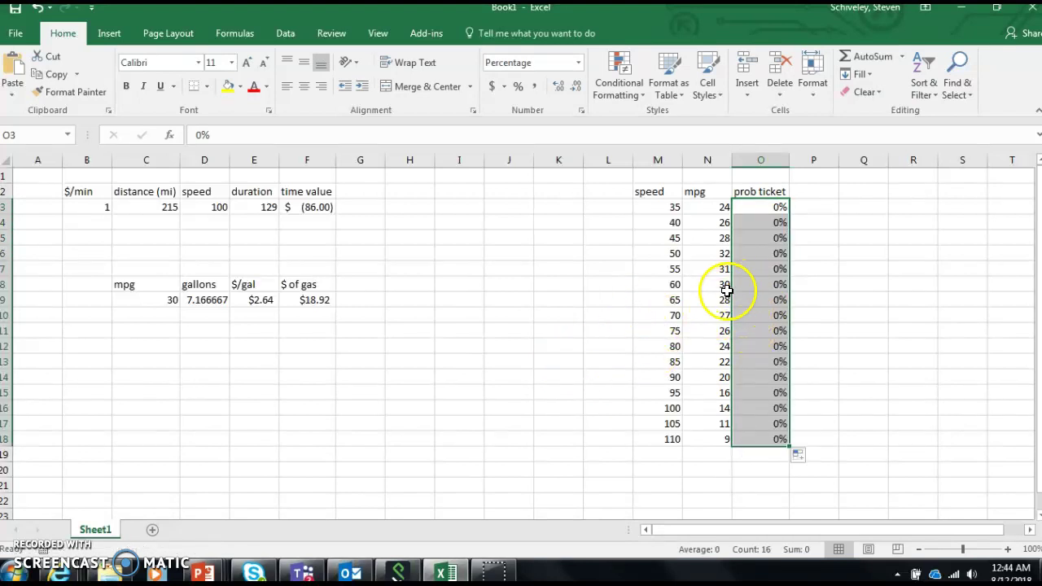
Step: Enter ticket probabilities 5%, 10%, 20%, 40% for 65 to 80 mph
{"action": "left_click", "coordinate": [756, 300]}
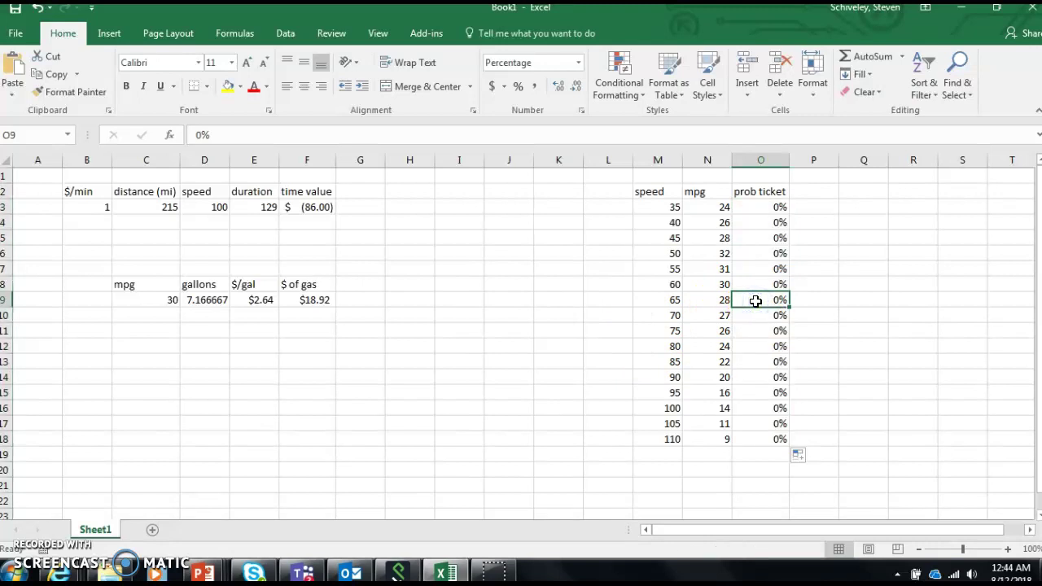
{"action": "type", "text": "5"}
{"action": "key", "text": "Return"}
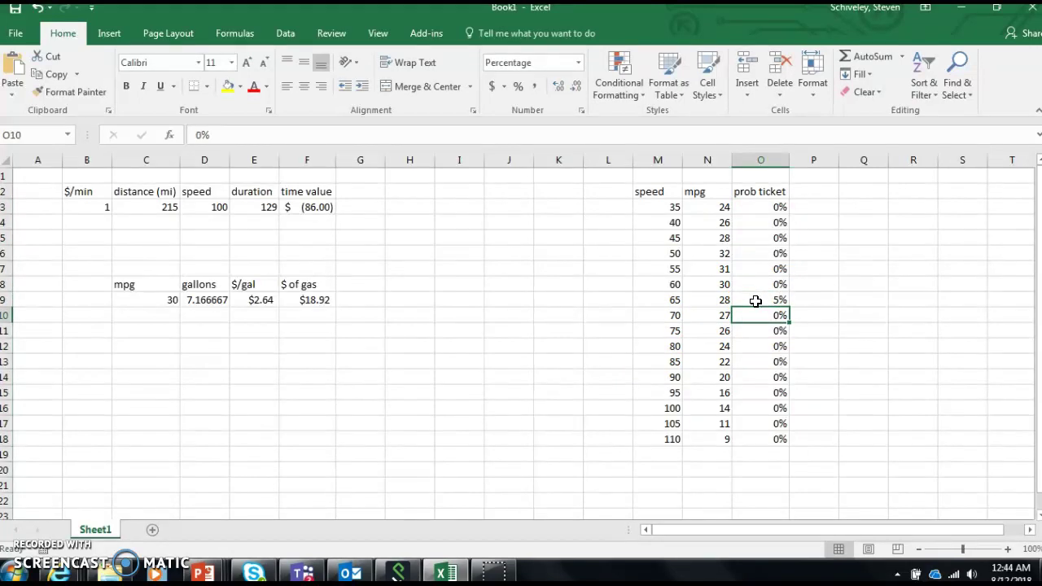
{"action": "type", "text": "10"}
{"action": "key", "text": "Return"}
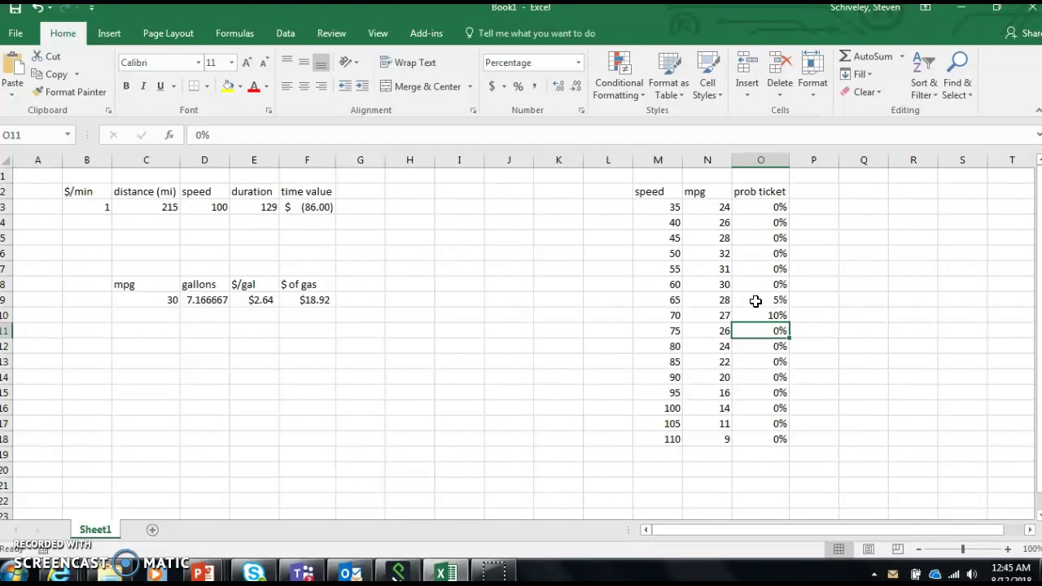
{"action": "type", "text": "20"}
{"action": "key", "text": "Return"}
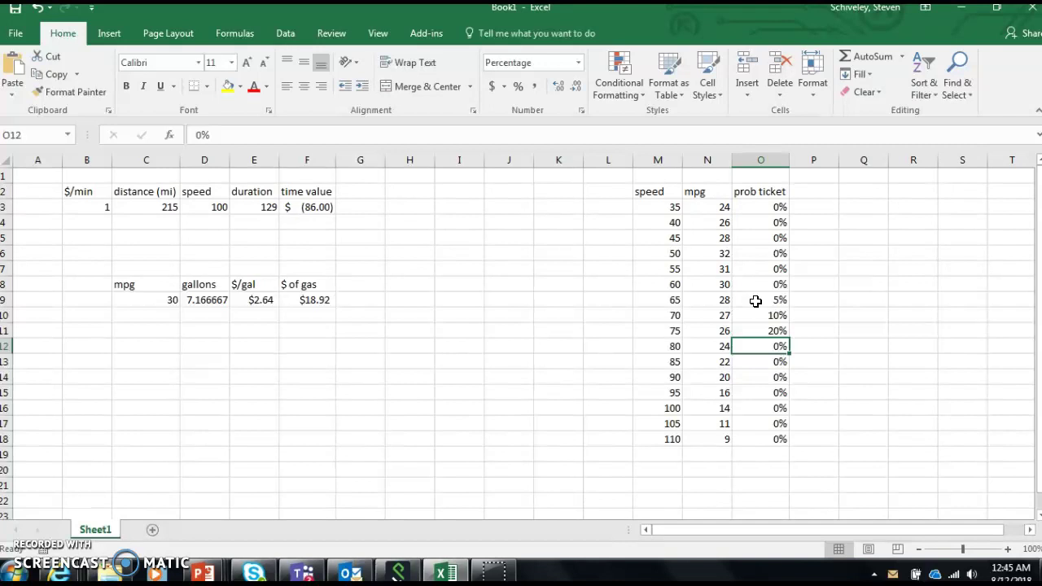
{"action": "type", "text": "40"}
{"action": "key", "text": "Return"}
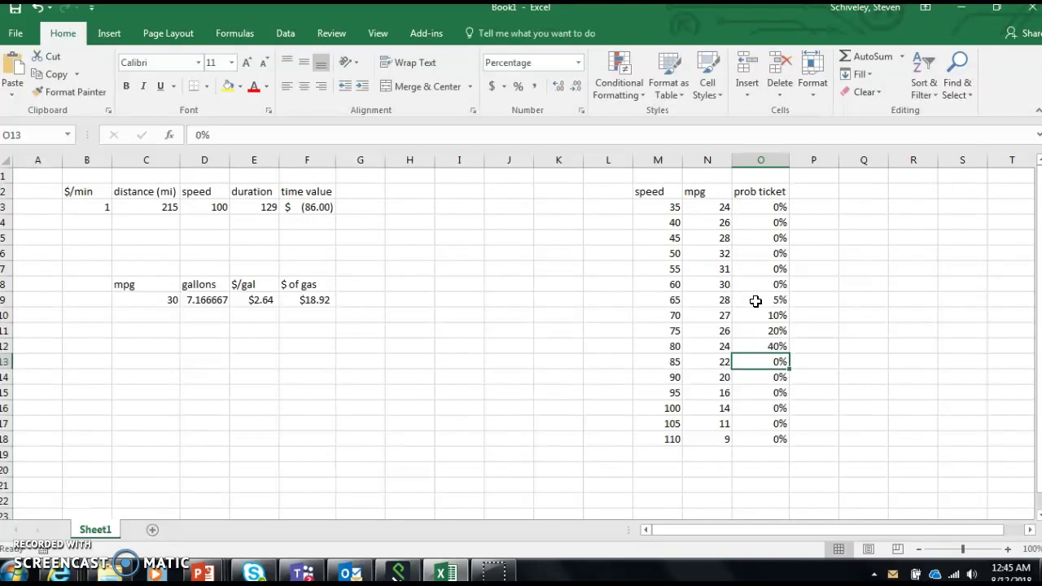
Step: Enter ticket probabilities 60%, 80%, 90%, 95%, 97%, 99% for 85 to 110 mph
{"action": "type", "text": "60"}
{"action": "key", "text": "Return"}
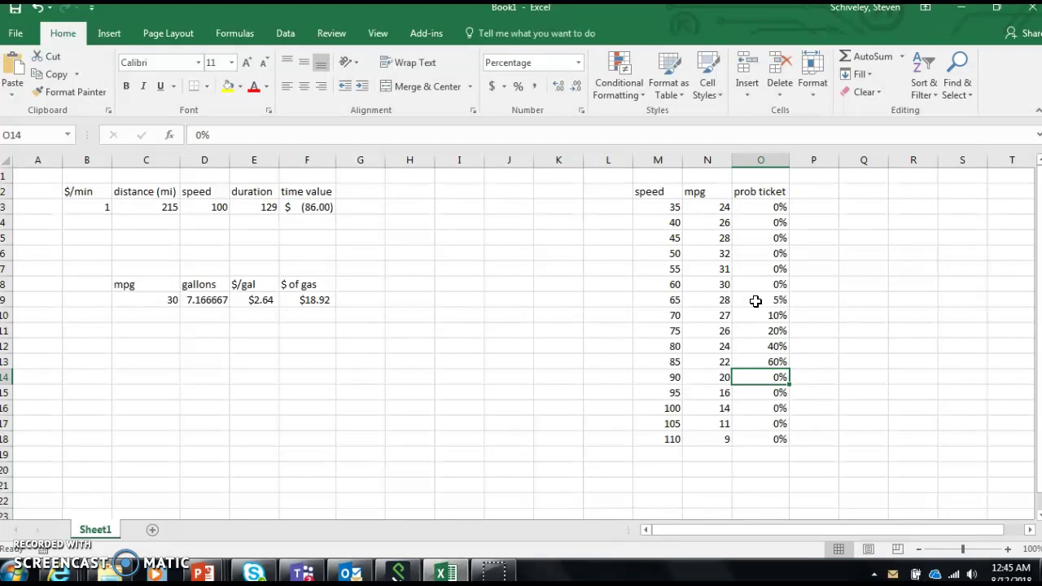
{"action": "type", "text": "80"}
{"action": "key", "text": "Return"}
{"action": "type", "text": "90"}
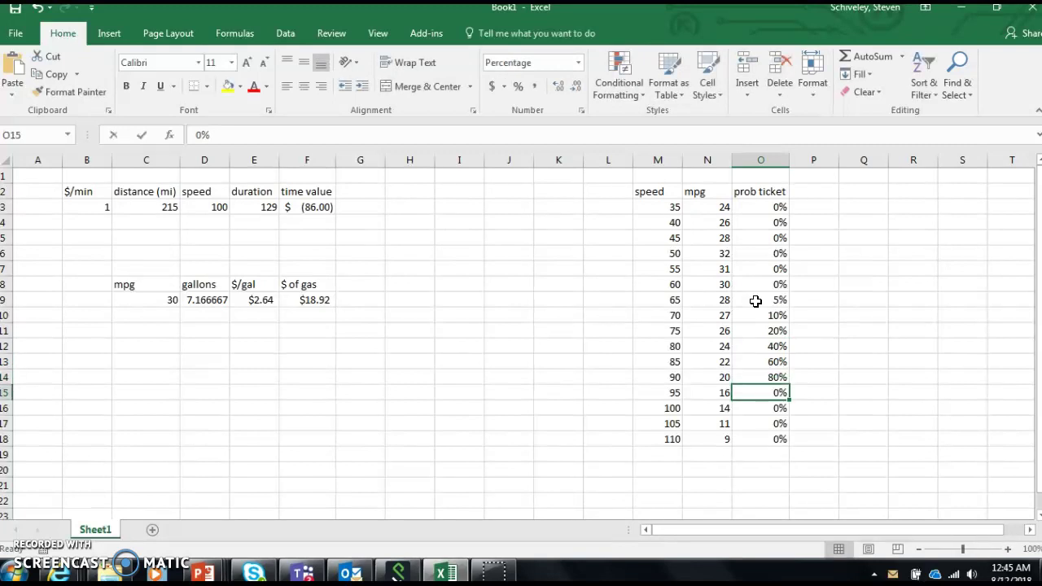
{"action": "key", "text": "Return"}
{"action": "type", "text": "95"}
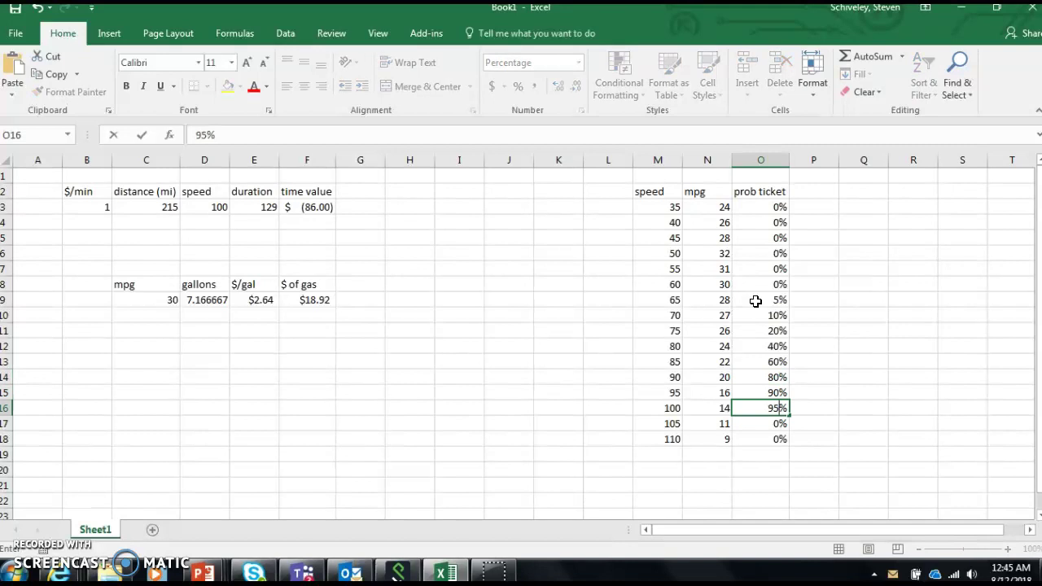
{"action": "key", "text": "Return"}
{"action": "type", "text": "97"}
{"action": "key", "text": "Return"}
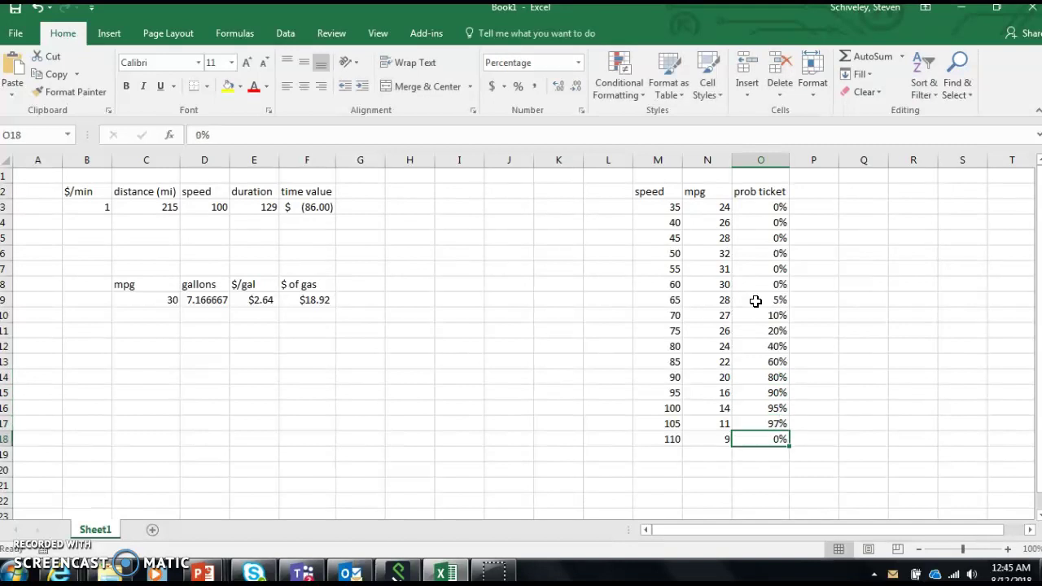
{"action": "type", "text": "99"}
{"action": "key", "text": "Return"}
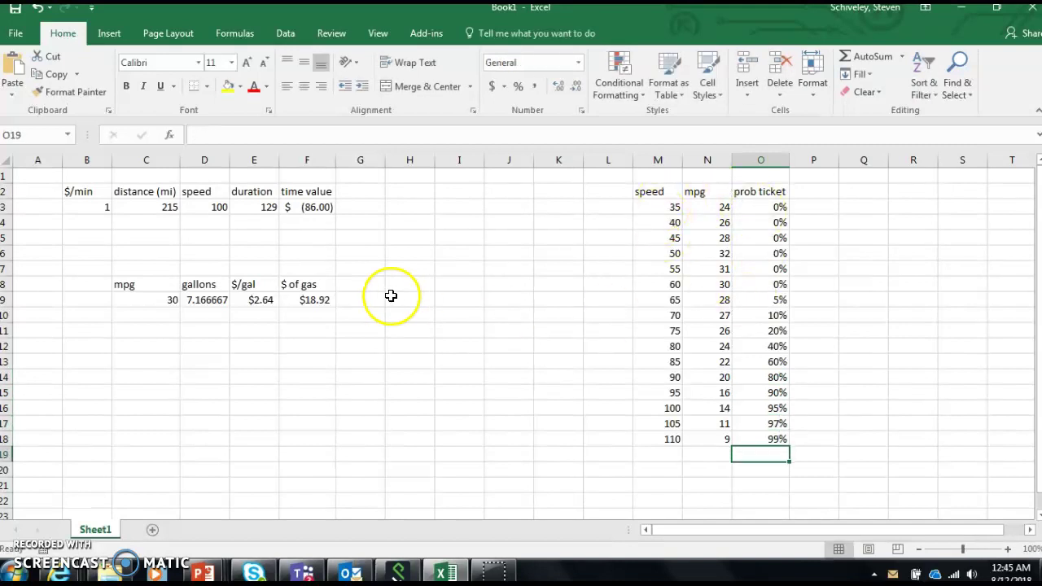
{"action": "left_click", "coordinate": [372, 193]}
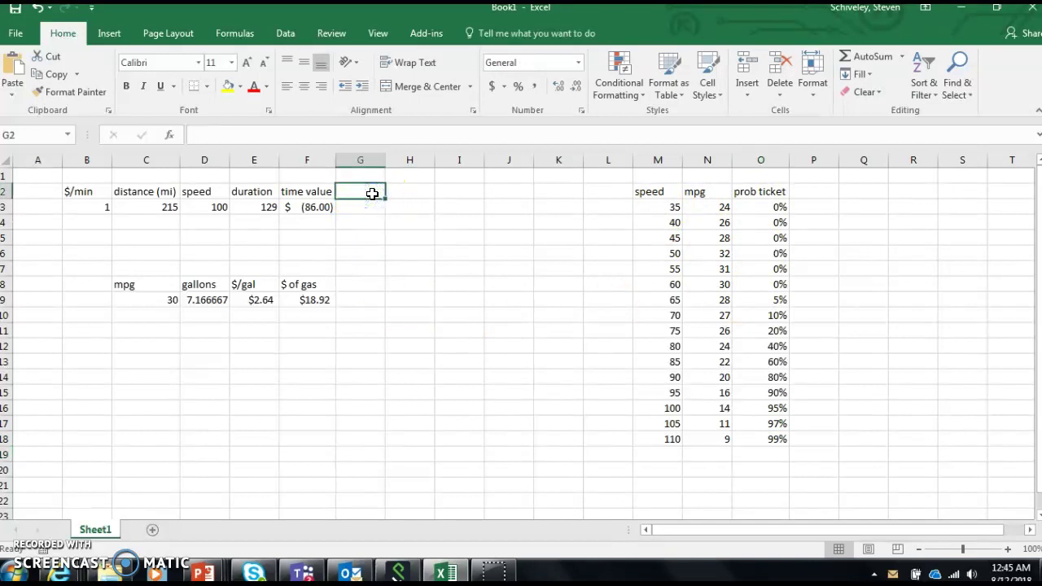
{"action": "type", "text": "$"}
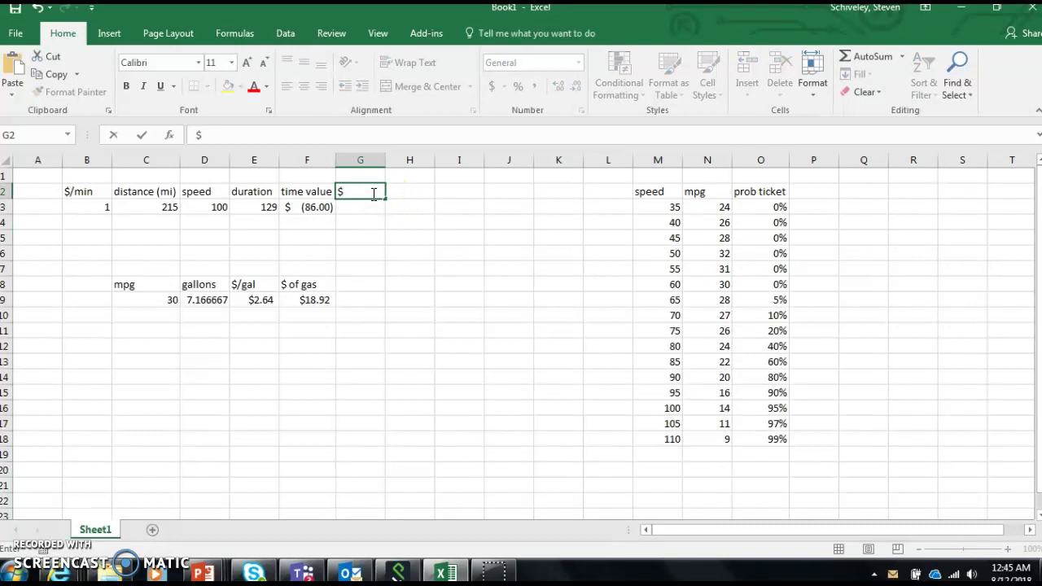
{"action": "type", "text": " ticket"}
{"action": "key", "text": "Return"}
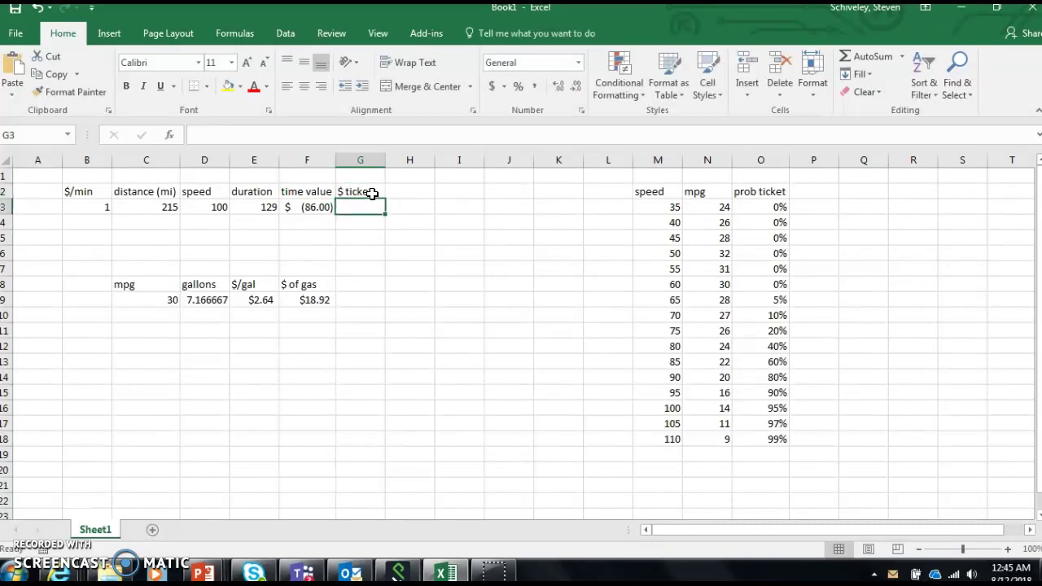
{"action": "type", "text": "$200"}
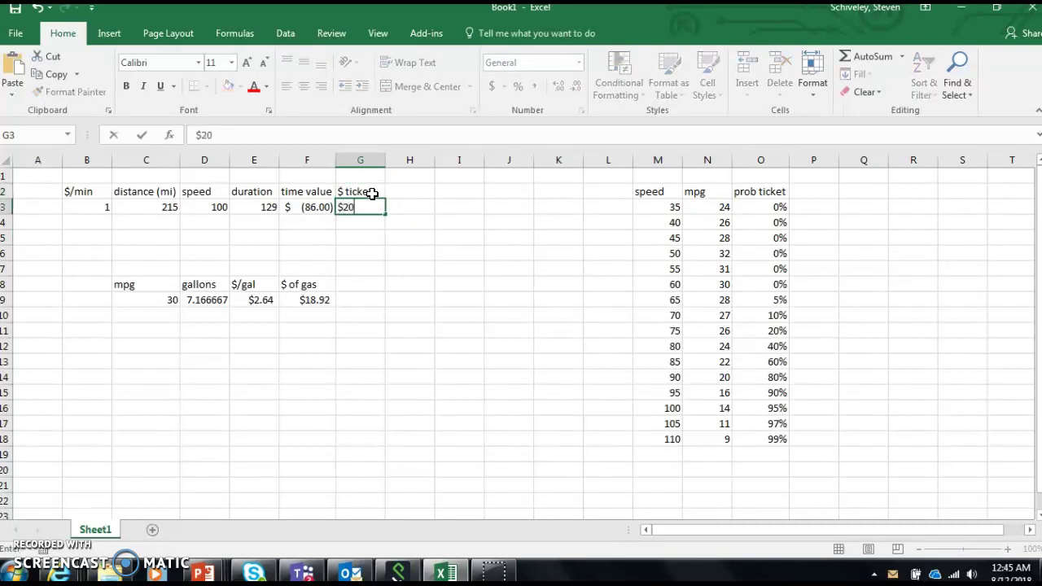
{"action": "key", "text": "Return"}
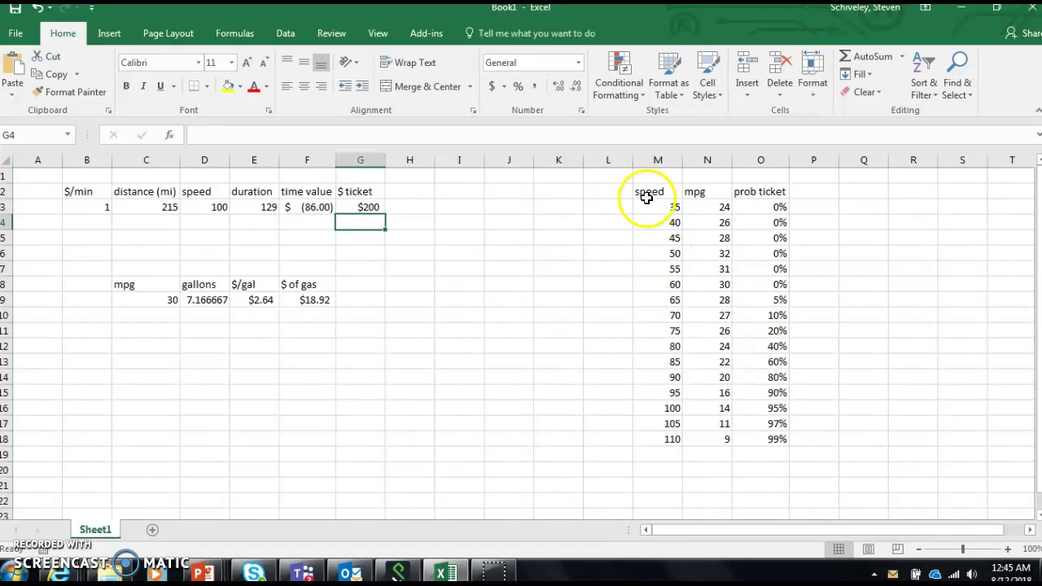
Step: Insert a scatter chart of speed versus mpg from M2:N18
{"action": "left_click_drag", "start_coordinate": [656, 195], "coordinate": [719, 439]}
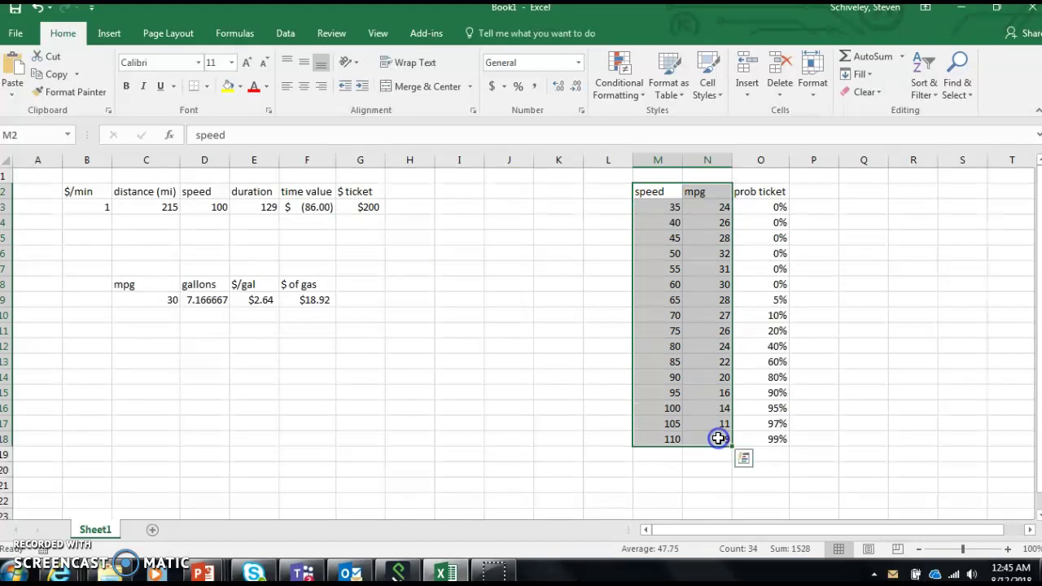
{"action": "left_click", "coordinate": [110, 33]}
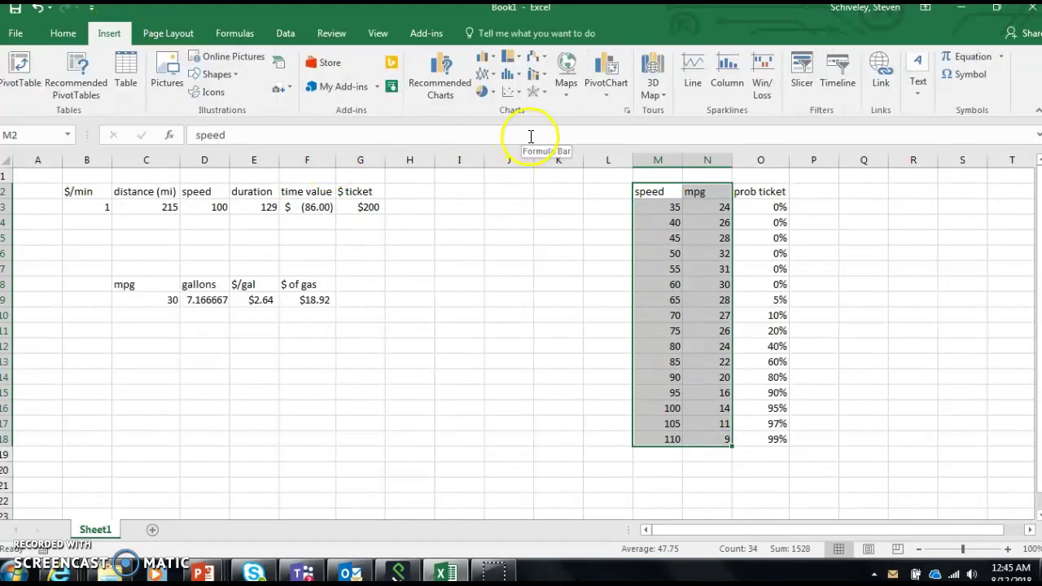
{"action": "left_click", "coordinate": [510, 91]}
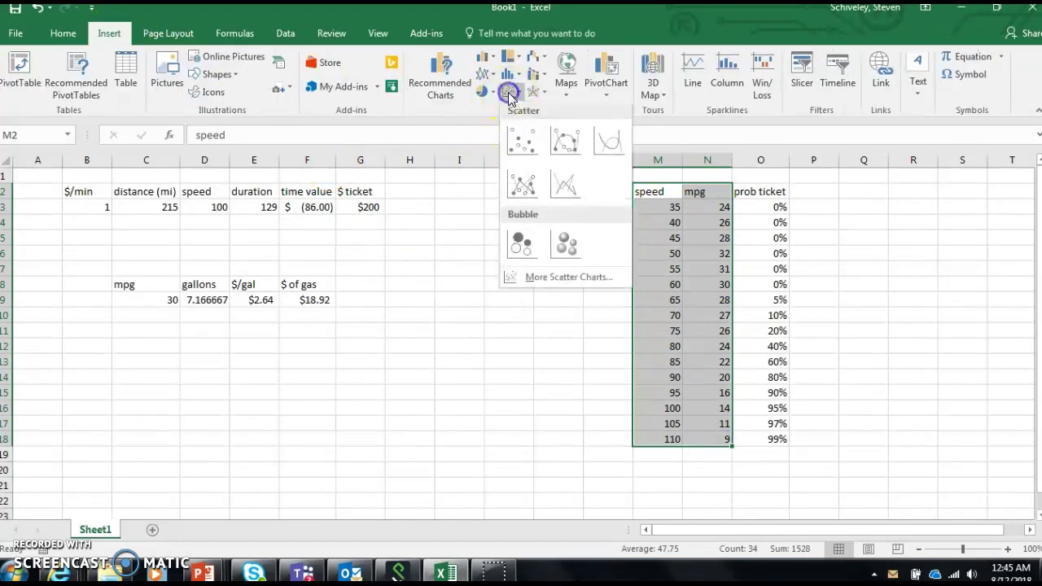
{"action": "left_click", "coordinate": [519, 143]}
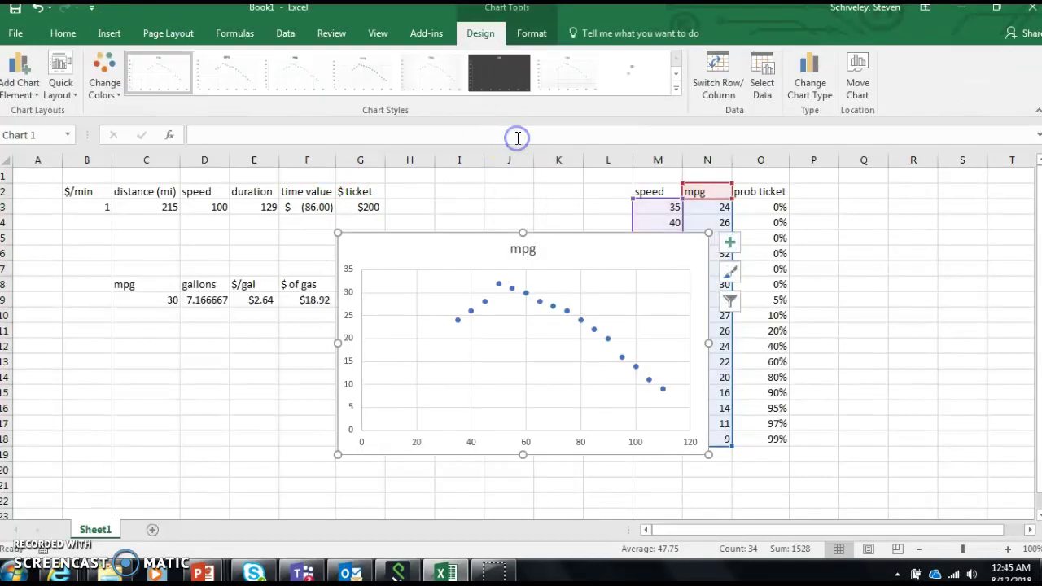
Step: Add an order-2 polynomial trendline with its equation, and move the chart below the gas figures
{"action": "right_click", "coordinate": [457, 321]}
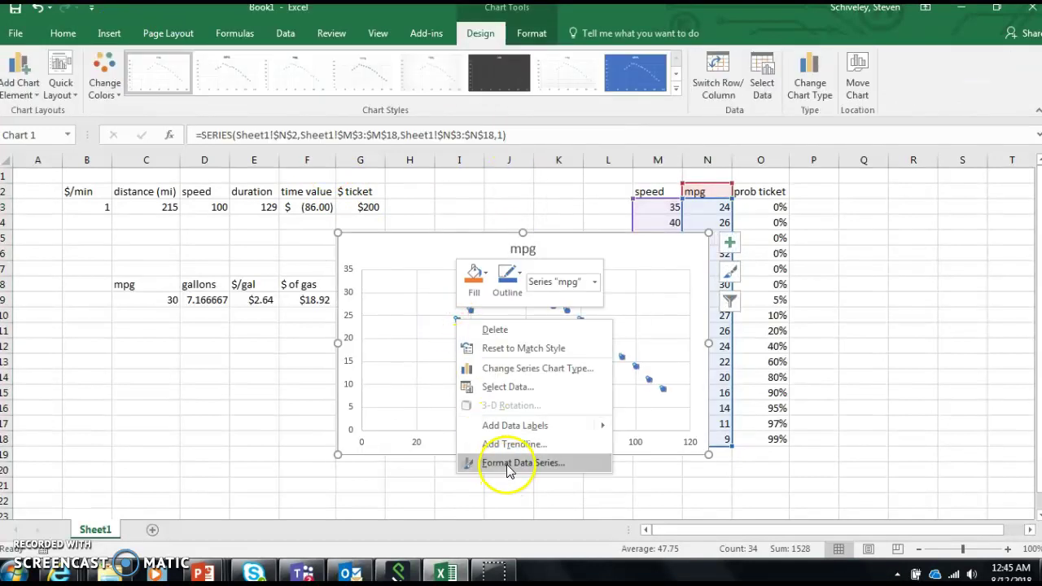
{"action": "left_click", "coordinate": [501, 444]}
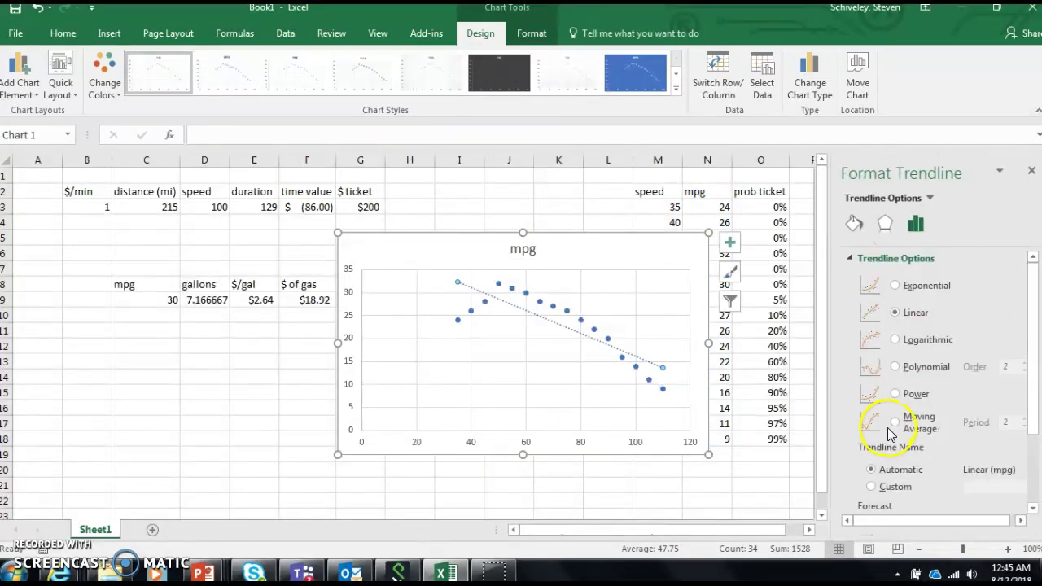
{"action": "left_click", "coordinate": [897, 341]}
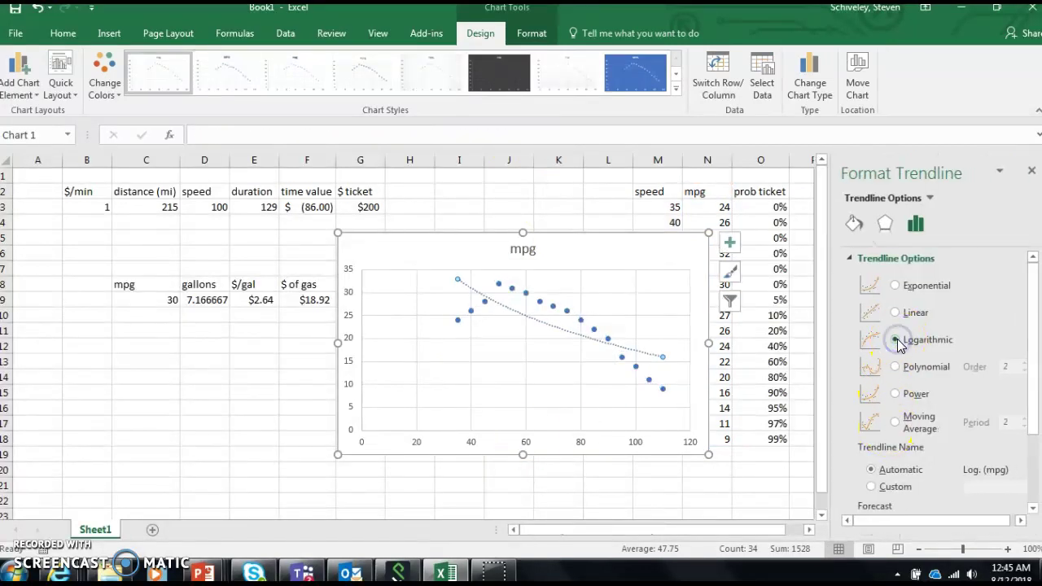
{"action": "left_click", "coordinate": [896, 367]}
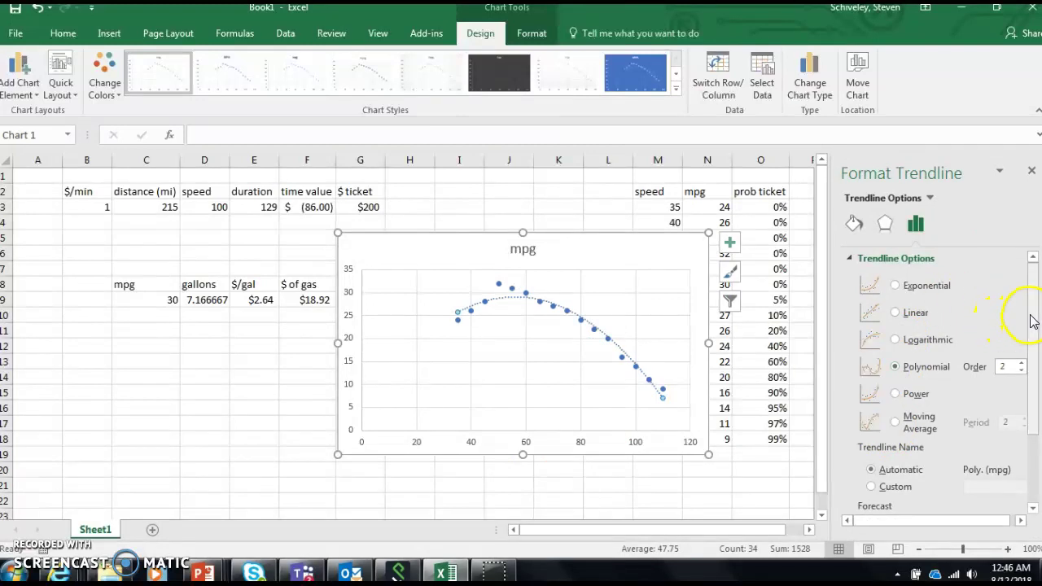
{"action": "left_click_drag", "start_coordinate": [1028, 363], "coordinate": [1030, 432]}
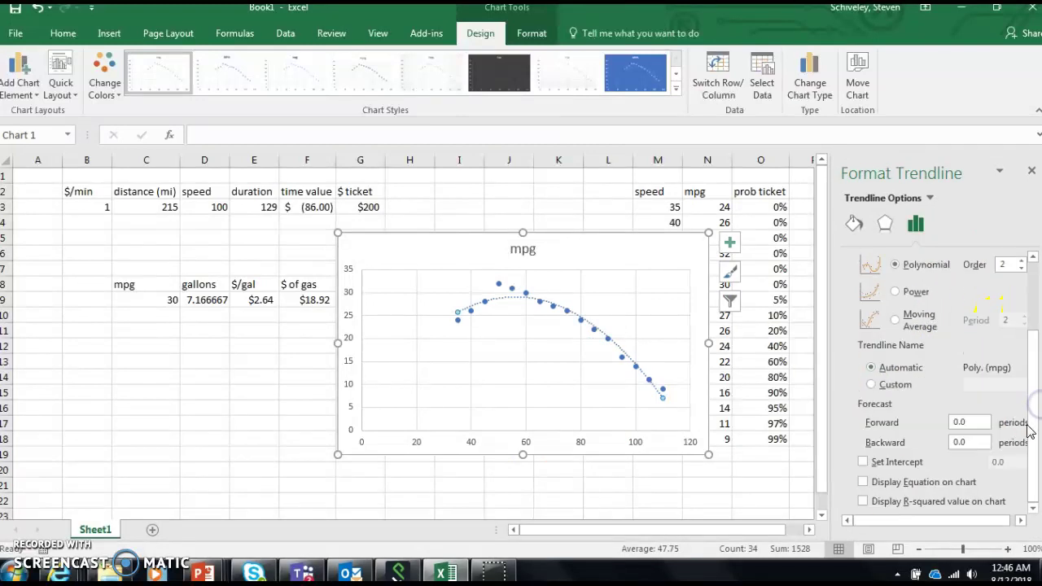
{"action": "left_click", "coordinate": [884, 482]}
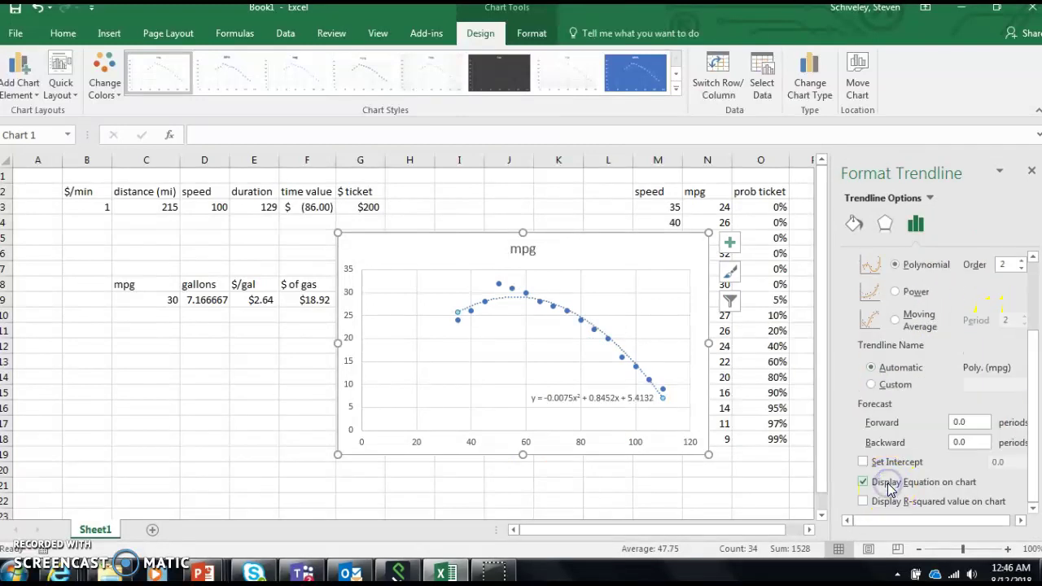
{"action": "left_click", "coordinate": [1031, 171]}
{"action": "left_click_drag", "start_coordinate": [614, 235], "coordinate": [360, 330]}
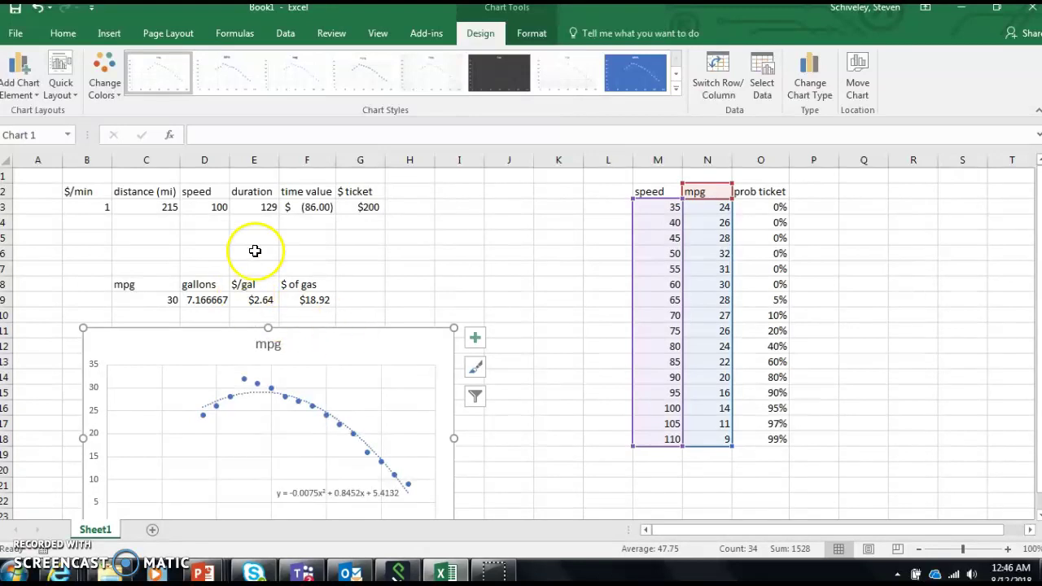
Step: Enter =(-0.0075*D3^2)+(0.8452*D3)+5.4132 in C9, giving 14.9332 mpg
{"action": "left_click", "coordinate": [165, 302]}
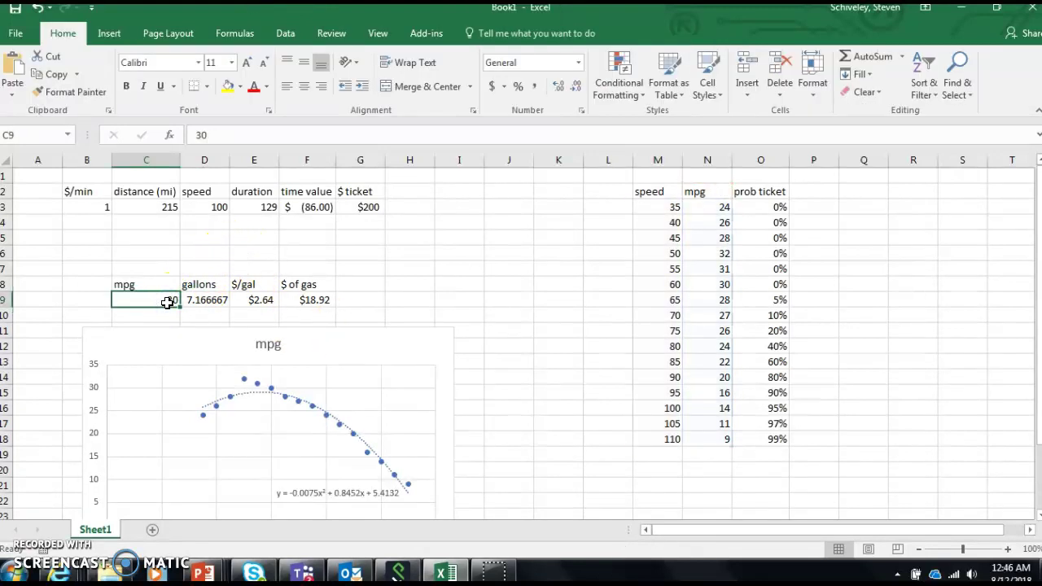
{"action": "type", "text": "=(-0.0075"}
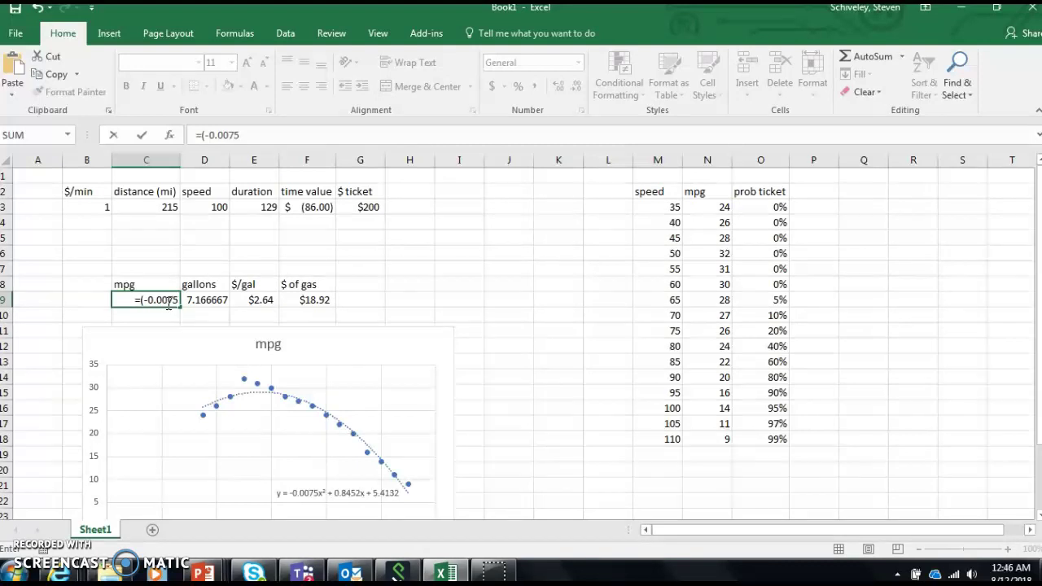
{"action": "type", "text": "*"}
{"action": "left_click", "coordinate": [209, 205]}
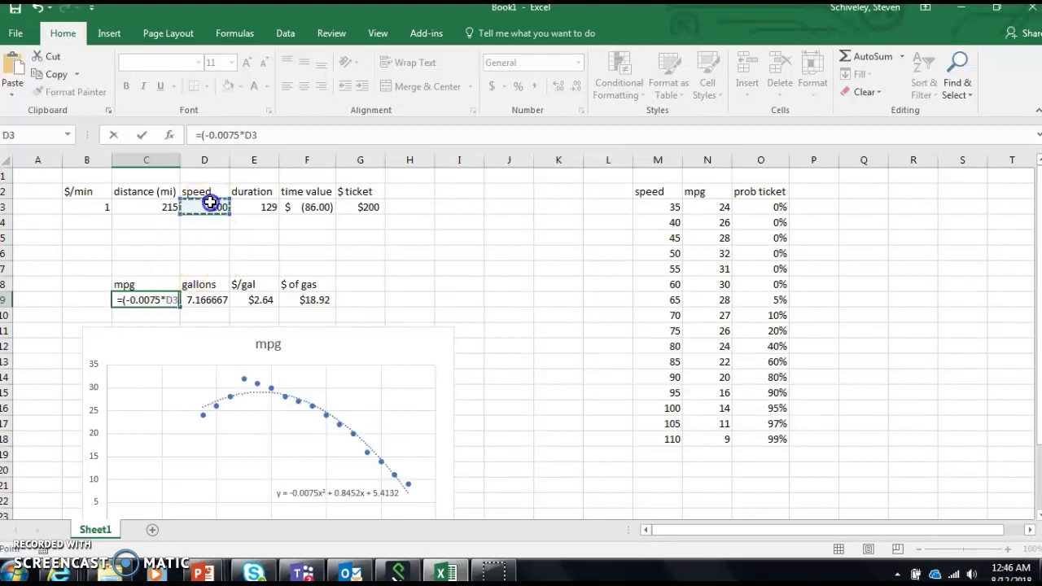
{"action": "type", "text": "^2"}
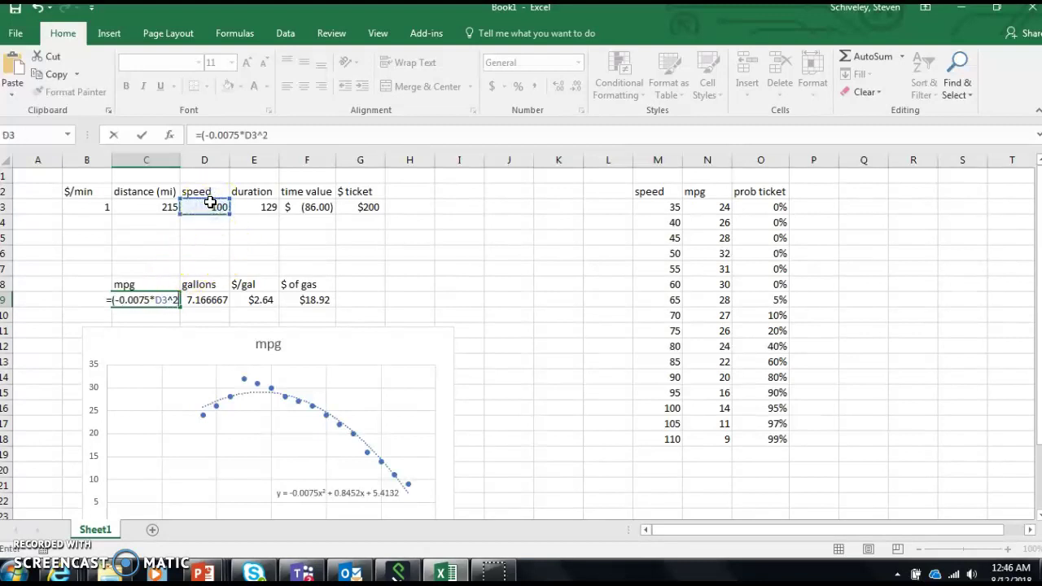
{"action": "type", "text": ")+"}
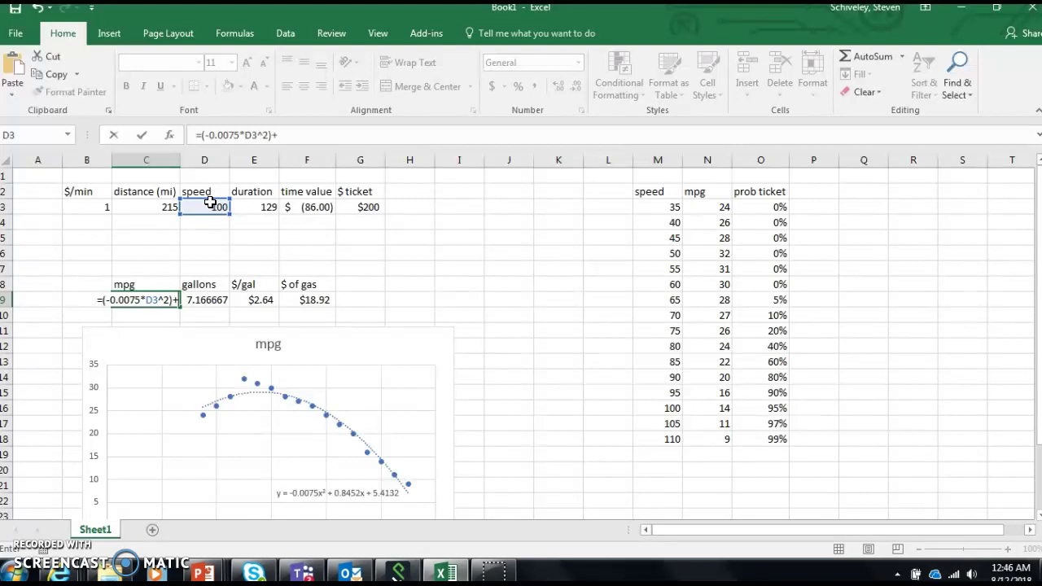
{"action": "type", "text": "0.8"}
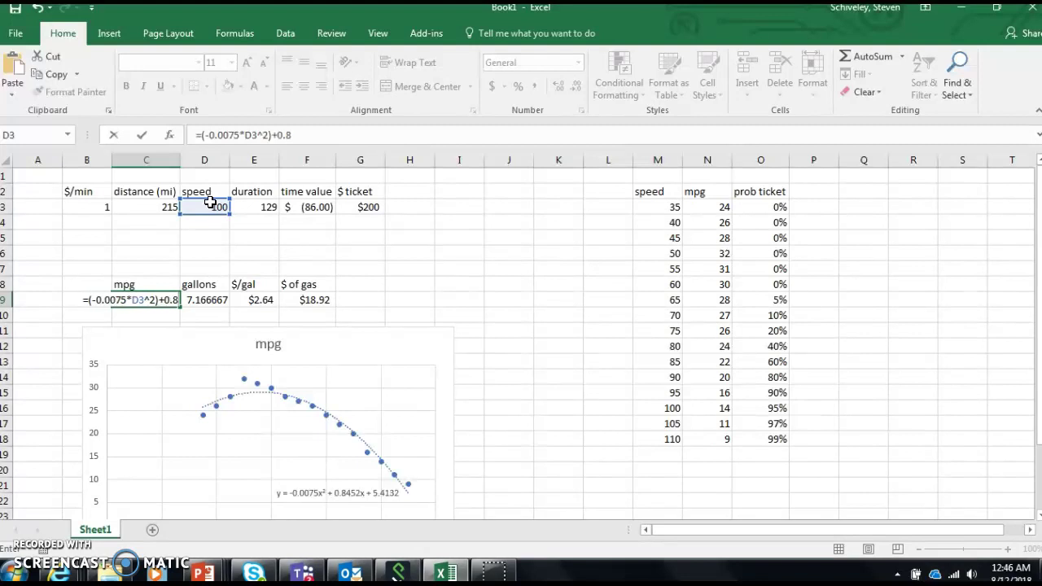
{"action": "type", "text": "45"}
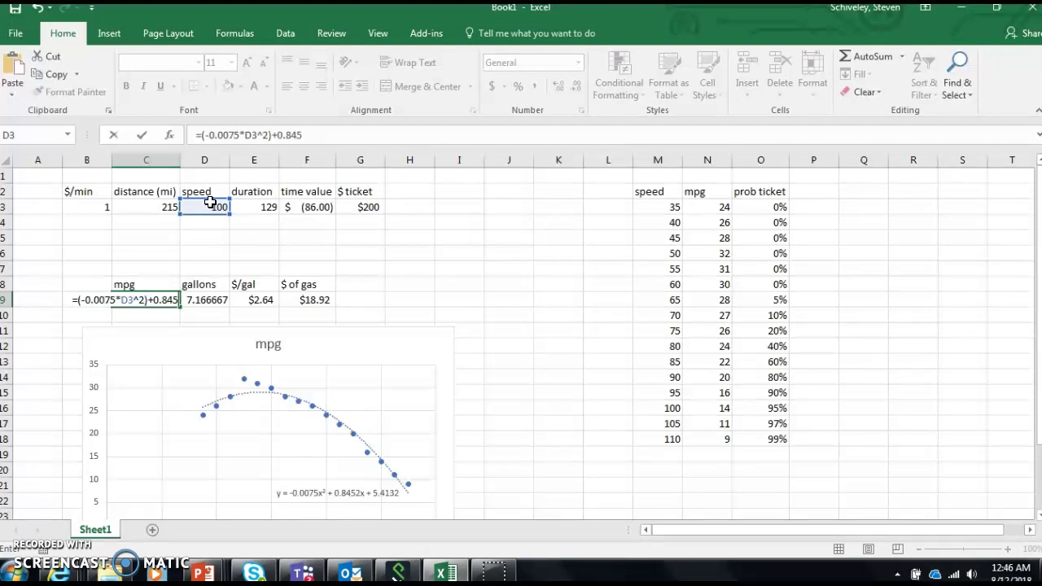
{"action": "type", "text": "2*"}
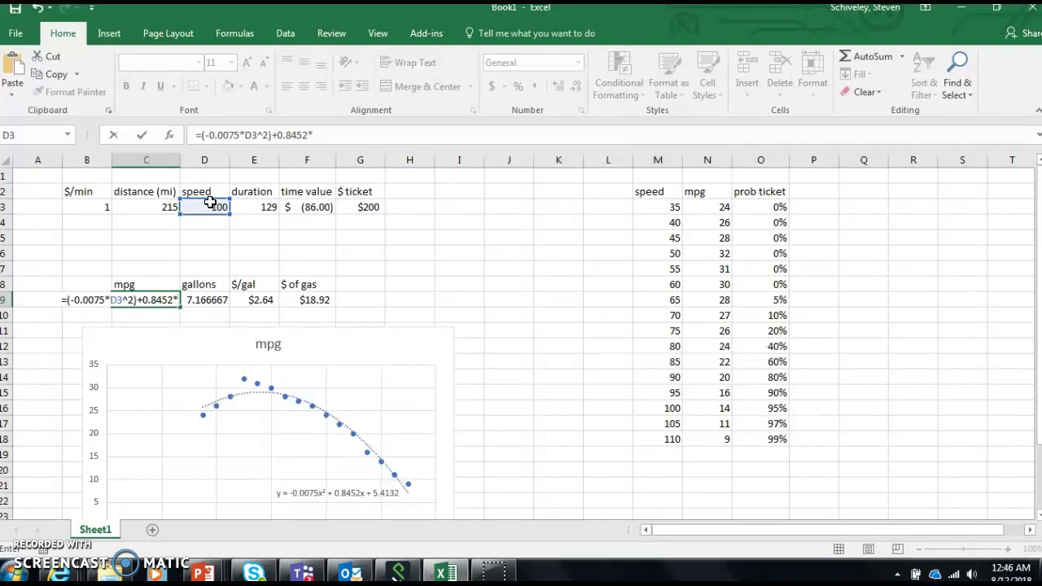
{"action": "left_click", "coordinate": [210, 205]}
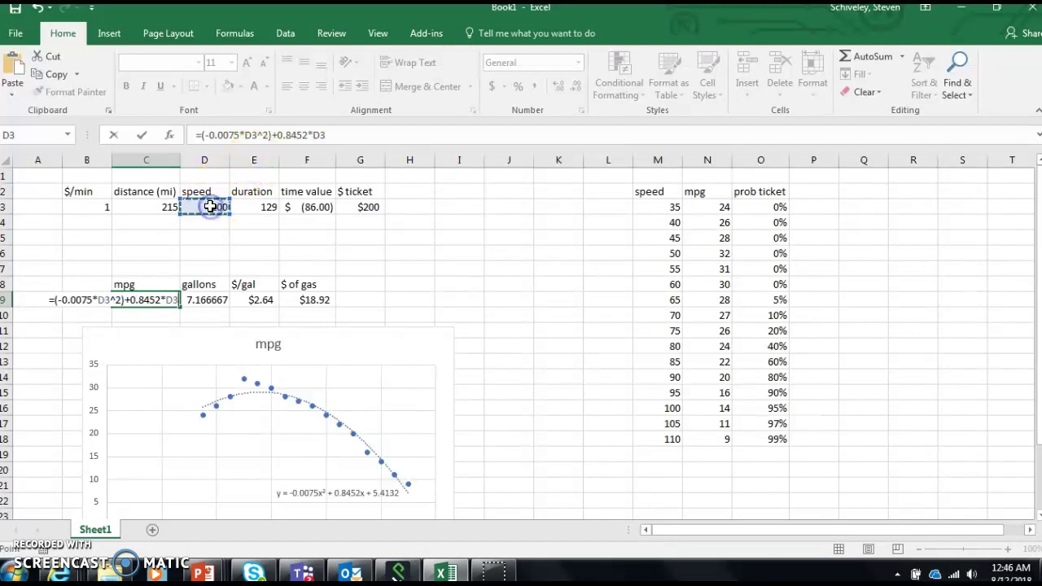
{"action": "left_click", "coordinate": [277, 136]}
{"action": "type", "text": "(0.8452*D3"}
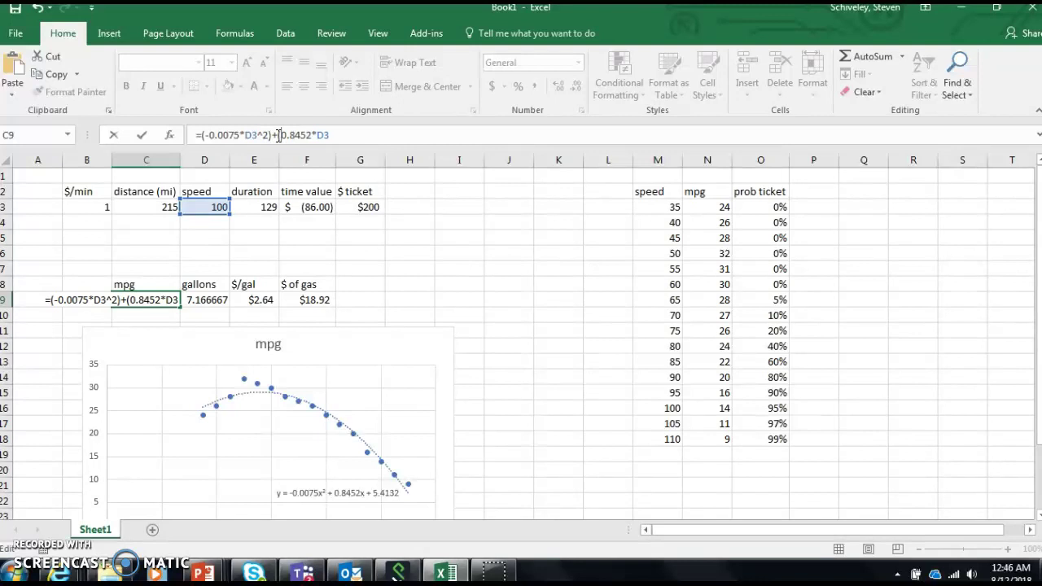
{"action": "type", "text": ")"}
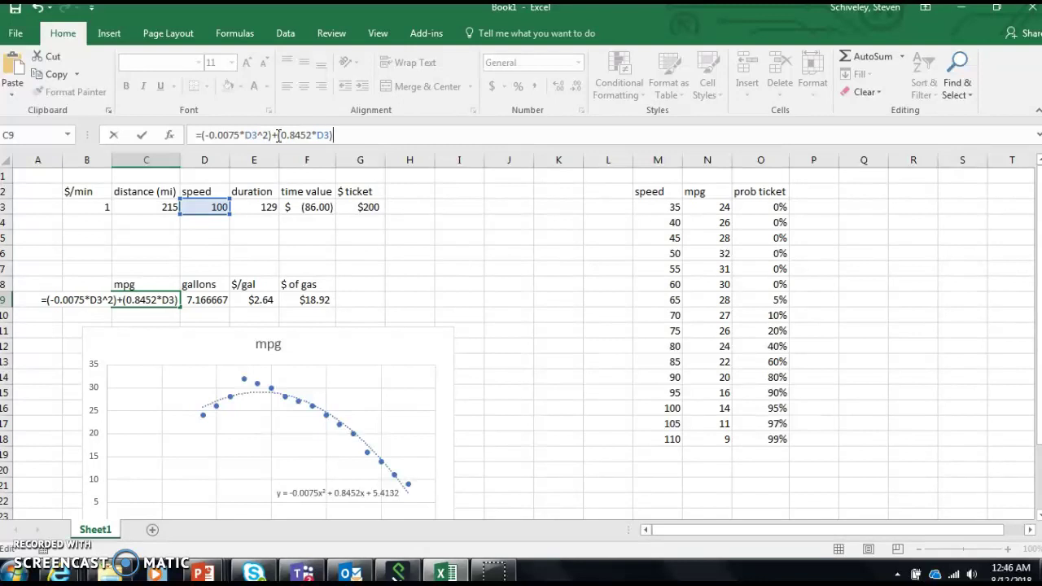
{"action": "type", "text": "+"}
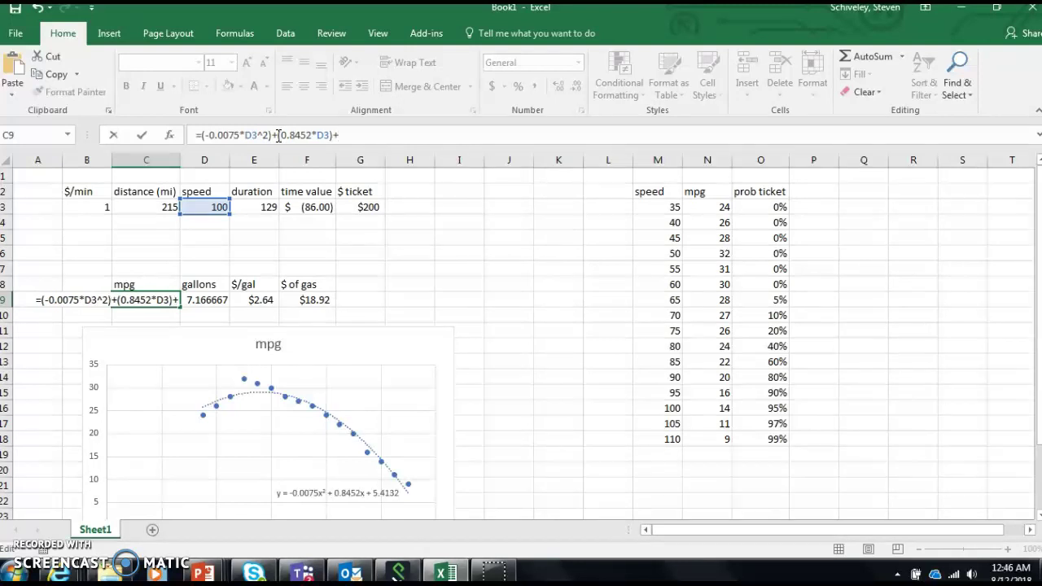
{"action": "type", "text": "5.4132"}
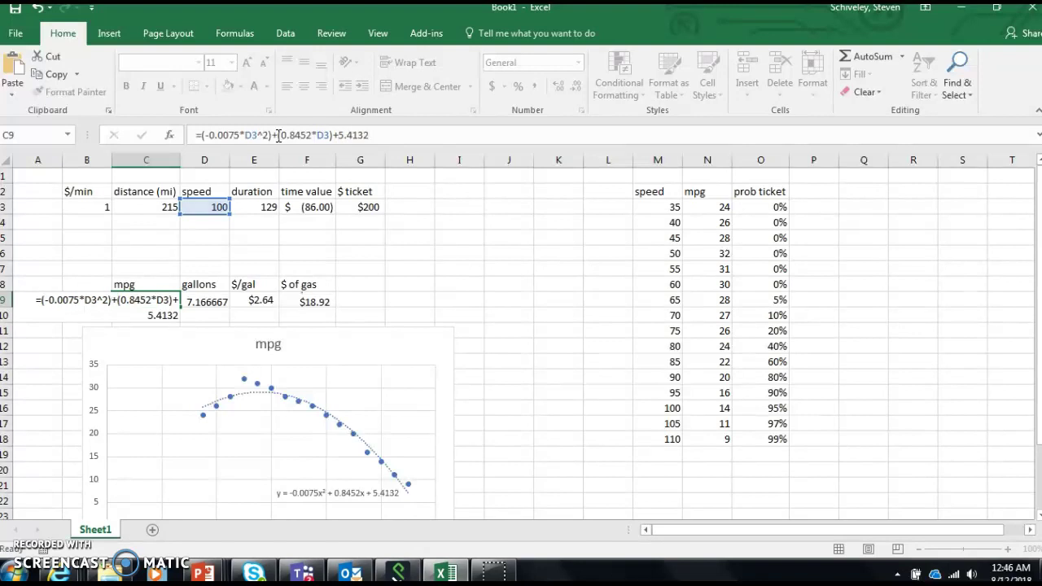
{"action": "key", "text": "Return"}
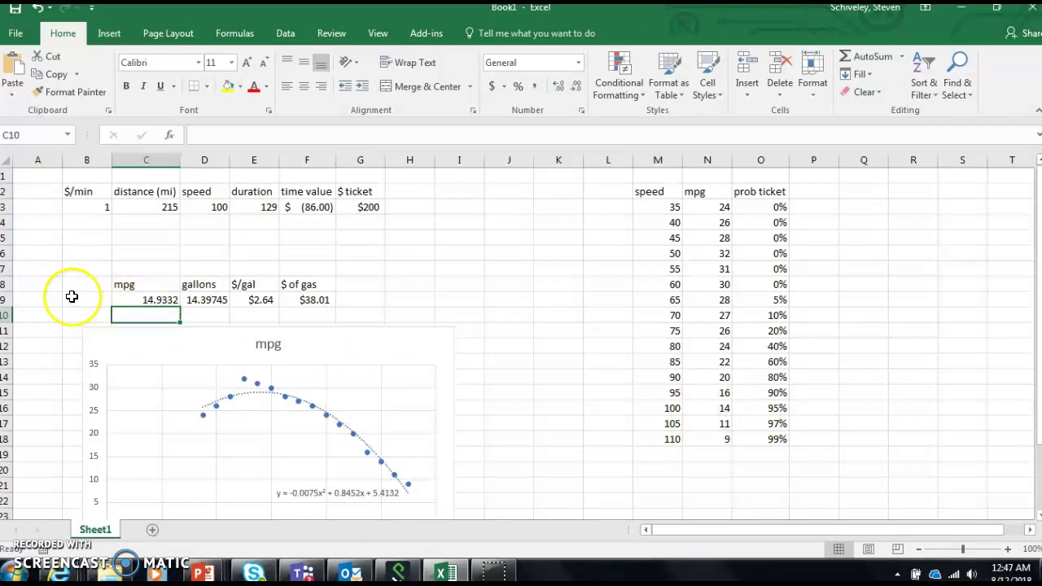
Step: Set the speed in D3 to 60 and check the resulting mpg of 29.1252 in C9
{"action": "left_click", "coordinate": [221, 207]}
{"action": "type", "text": "60"}
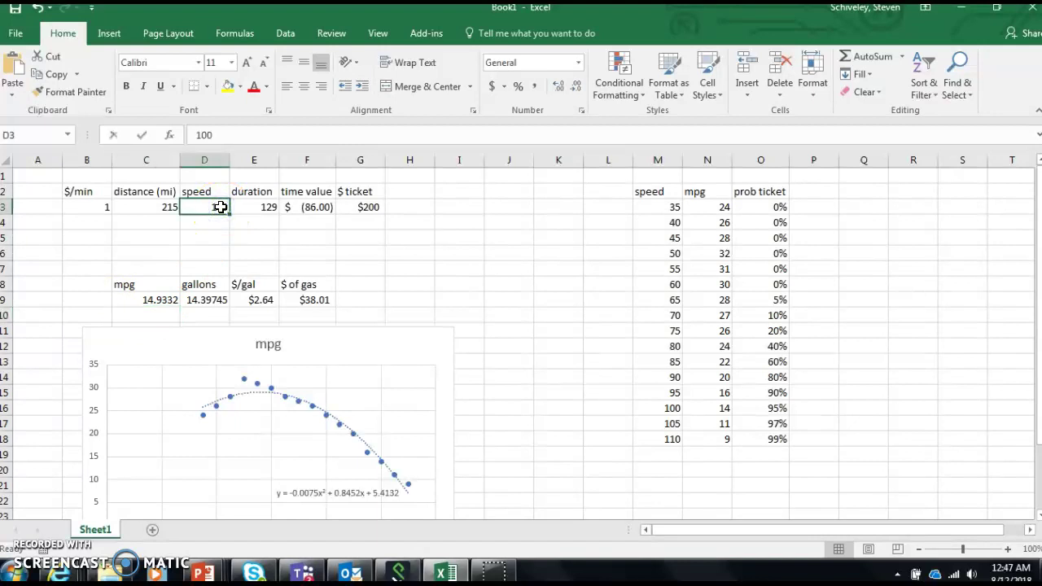
{"action": "key", "text": "Return"}
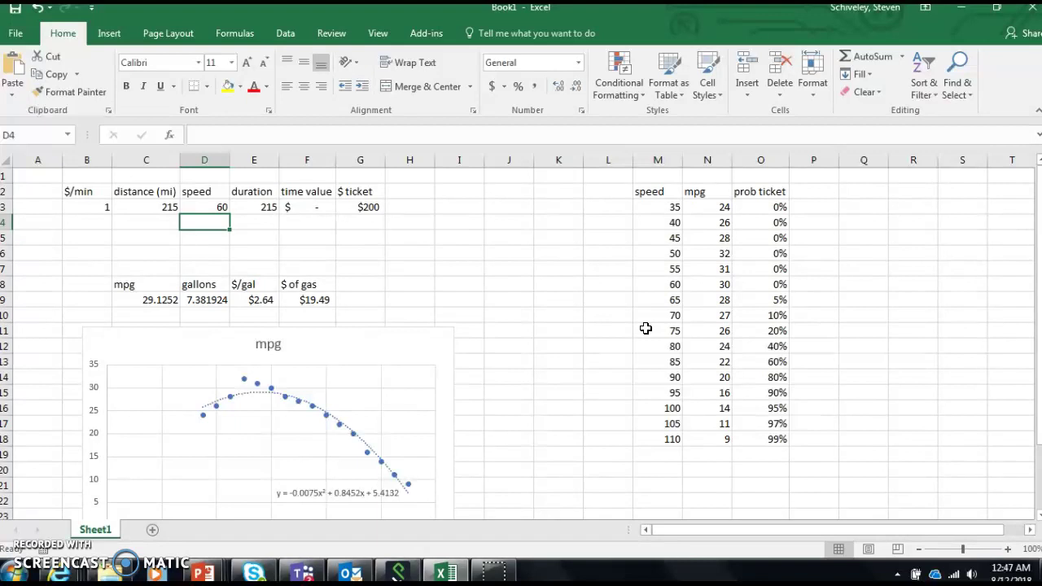
{"action": "left_click", "coordinate": [159, 302]}
{"action": "left_click", "coordinate": [209, 207]}
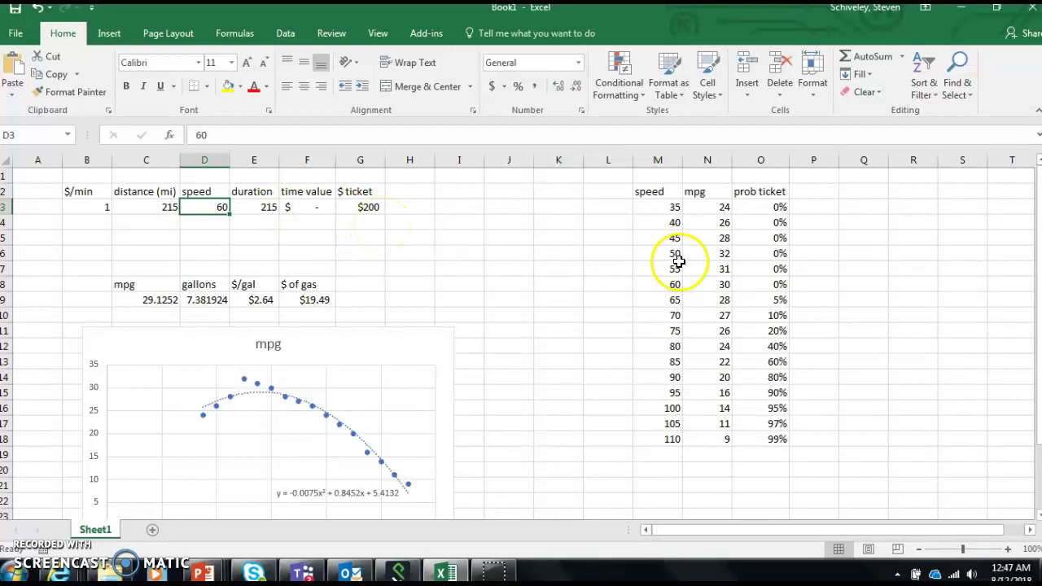
Step: Move the mpg column N to sit after the prob ticket column
{"action": "right_click", "coordinate": [690, 160]}
{"action": "left_click", "coordinate": [732, 174]}
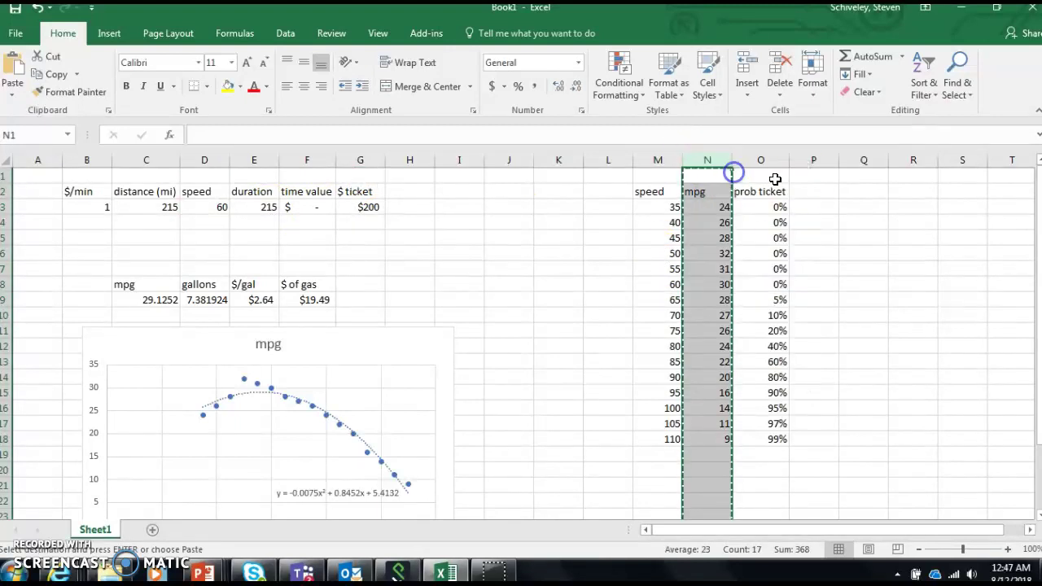
{"action": "right_click", "coordinate": [813, 159]}
{"action": "left_click", "coordinate": [868, 272]}
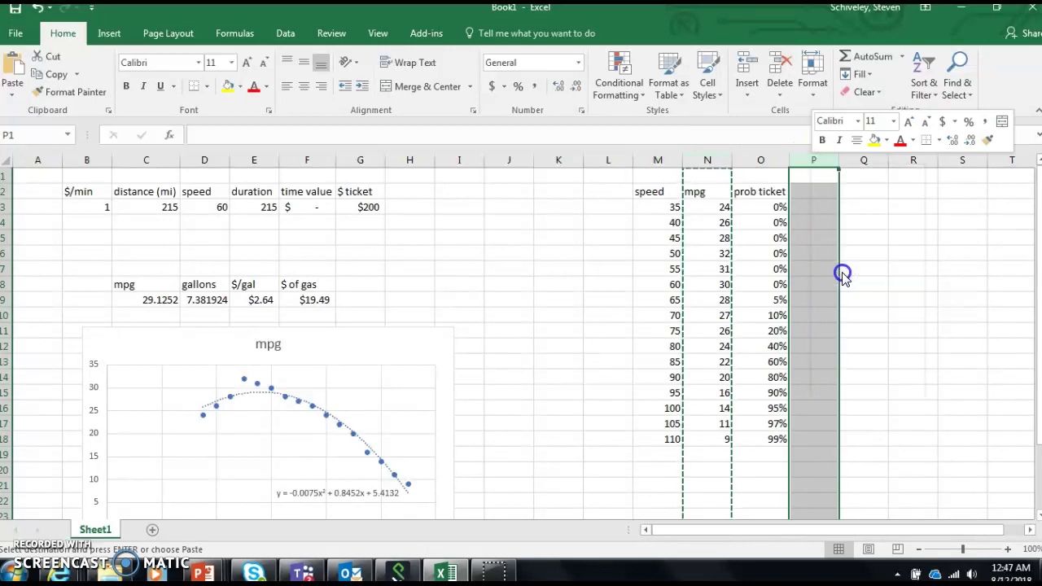
Step: Insert a scatter chart of prob ticket versus speed from M2:N18
{"action": "left_click_drag", "start_coordinate": [660, 193], "coordinate": [729, 444]}
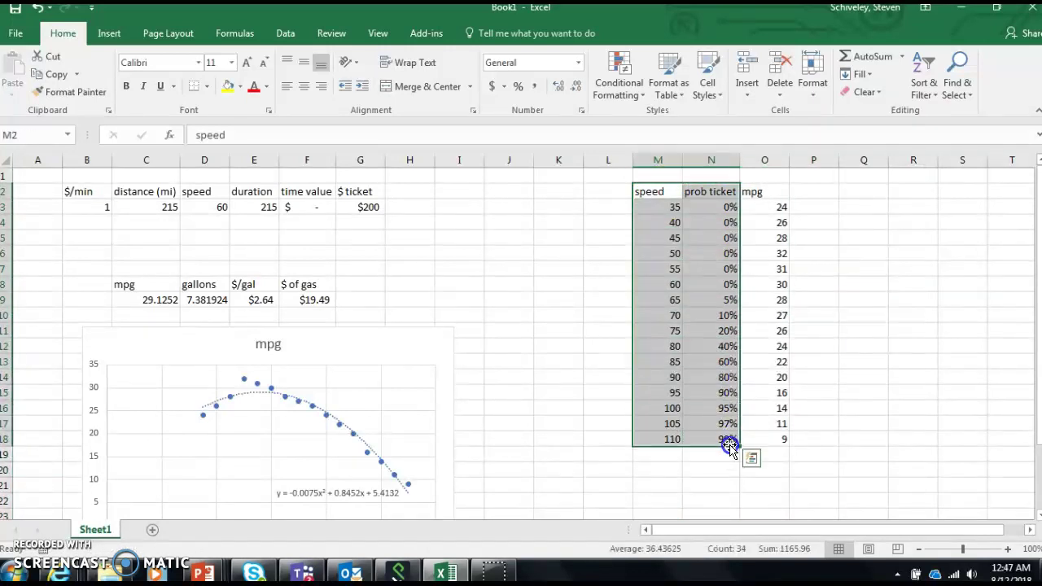
{"action": "left_click", "coordinate": [109, 34]}
{"action": "left_click", "coordinate": [510, 92]}
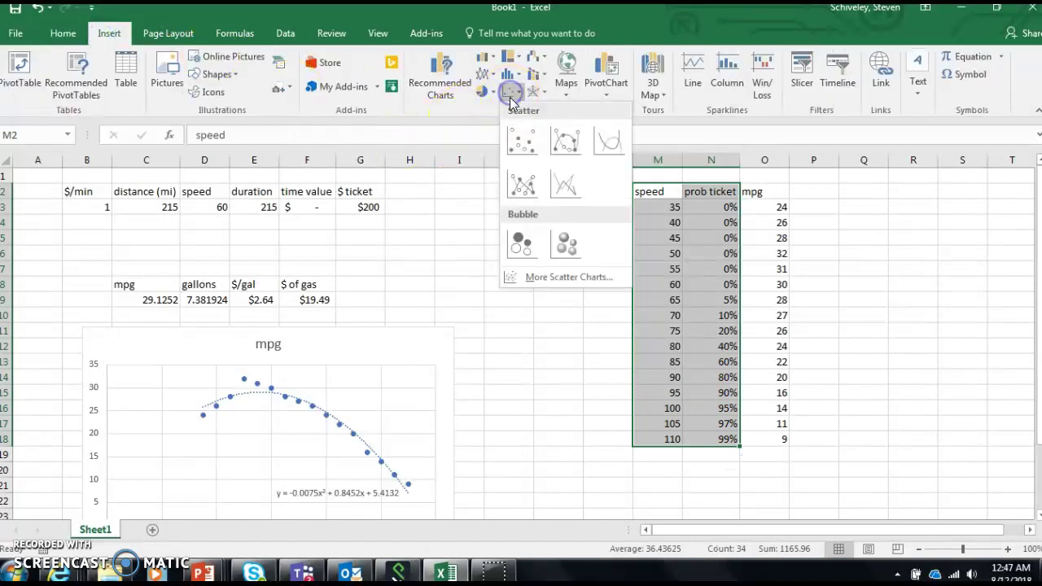
{"action": "left_click", "coordinate": [522, 140]}
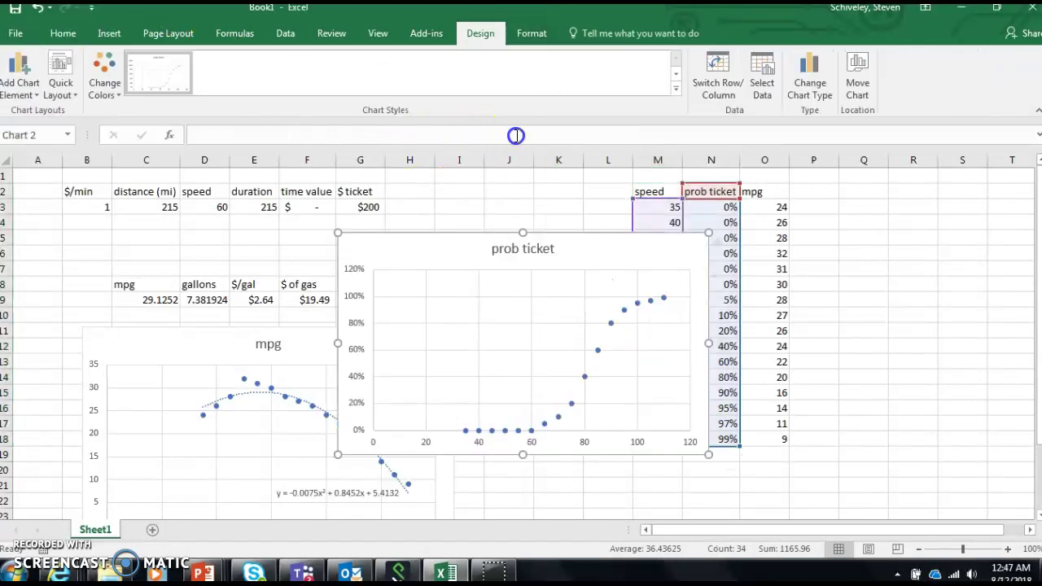
Step: Add an order-3 polynomial trendline with its equation, placing the chart beside the mpg chart
{"action": "right_click", "coordinate": [545, 425]}
{"action": "left_click", "coordinate": [602, 394]}
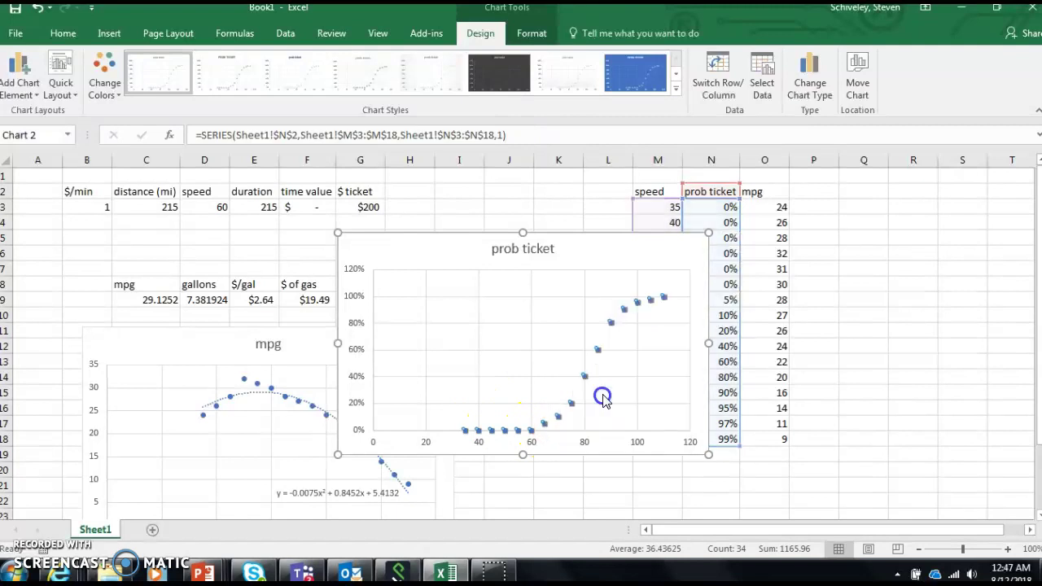
{"action": "left_click", "coordinate": [901, 367]}
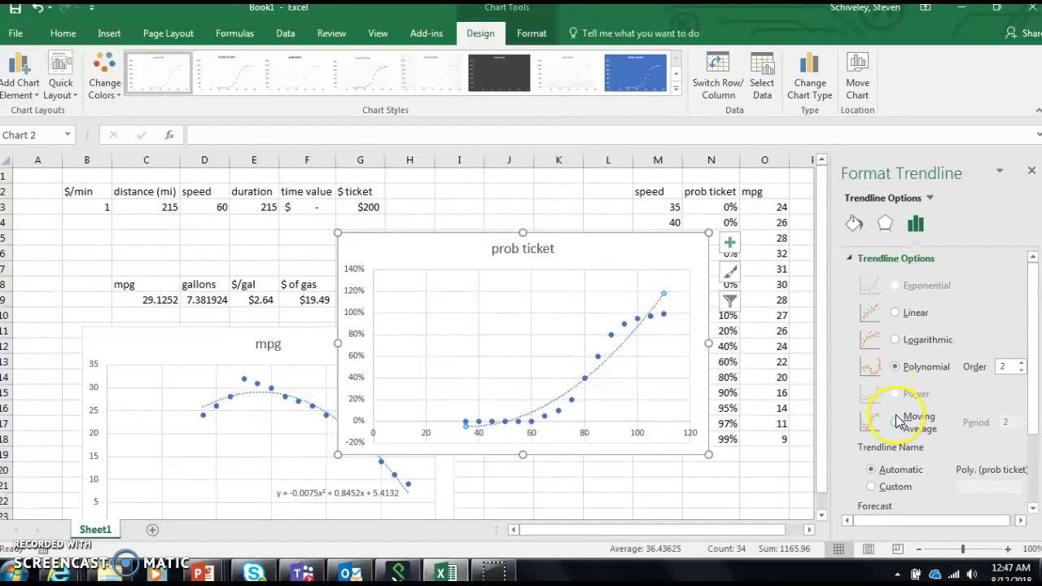
{"action": "left_click", "coordinate": [1023, 364]}
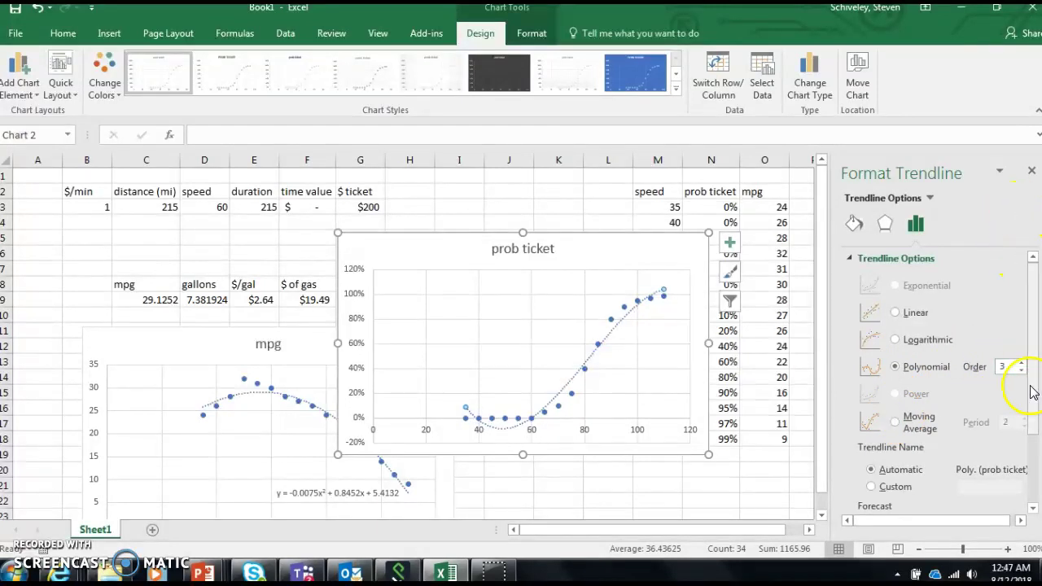
{"action": "left_click_drag", "start_coordinate": [1031, 391], "coordinate": [1030, 477]}
{"action": "left_click", "coordinate": [891, 482]}
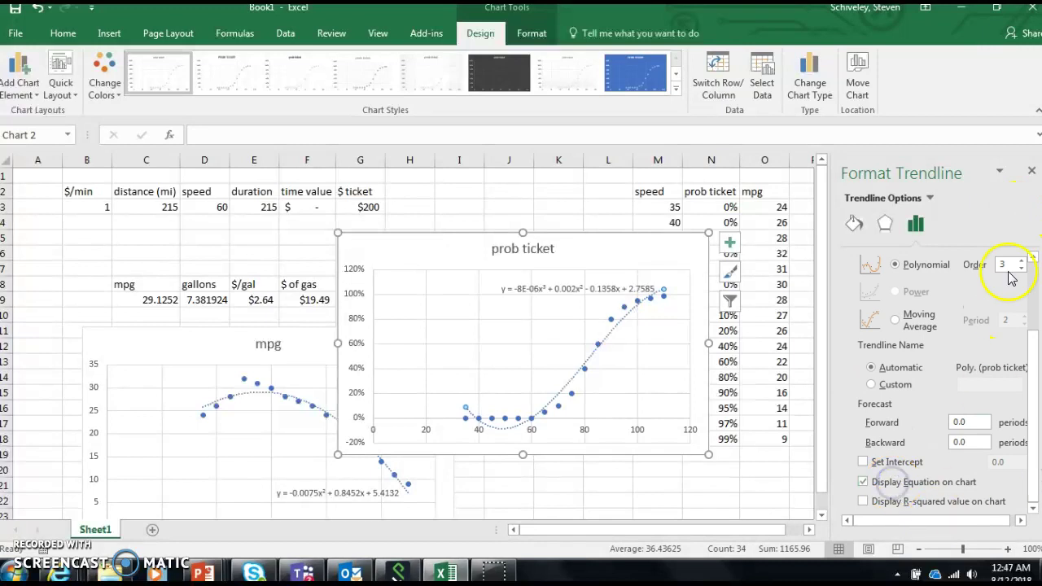
{"action": "left_click", "coordinate": [1032, 171]}
{"action": "left_click_drag", "start_coordinate": [570, 234], "coordinate": [697, 330]}
Step: Label cell H2 'prob ticket'
{"action": "left_click", "coordinate": [403, 194]}
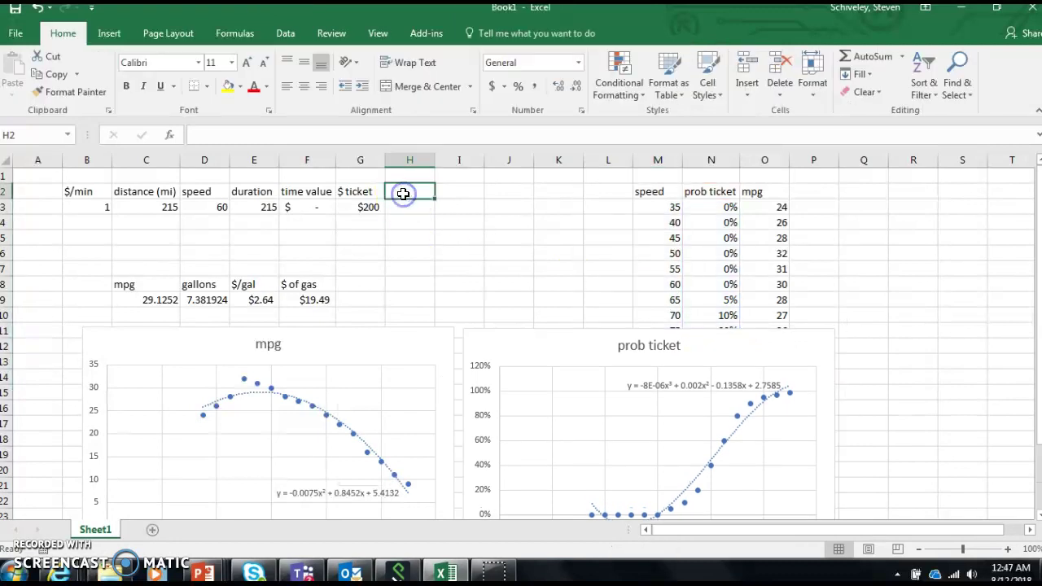
{"action": "type", "text": "prob t"}
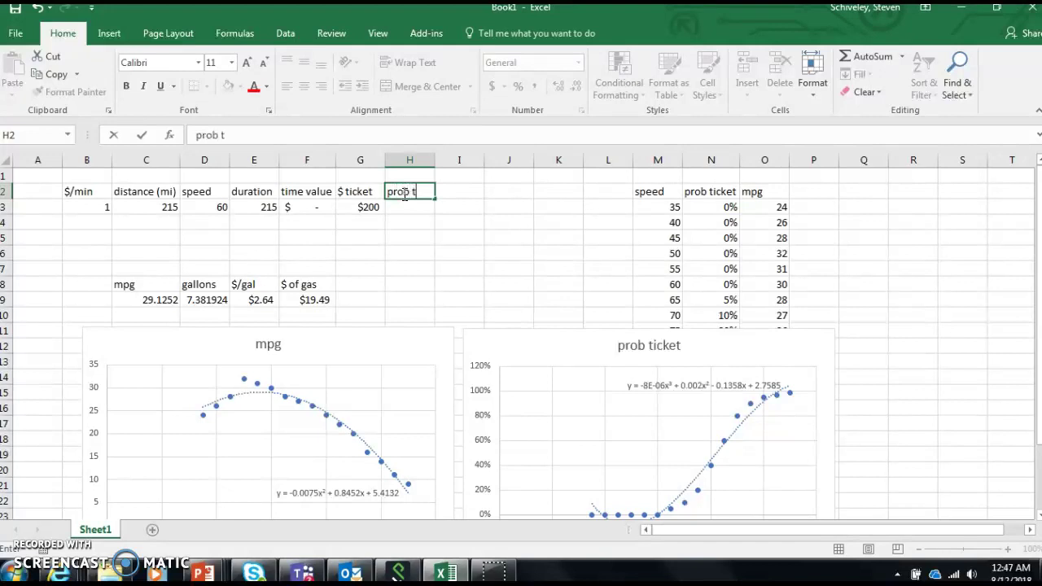
{"action": "type", "text": "icket"}
{"action": "key", "text": "Return"}
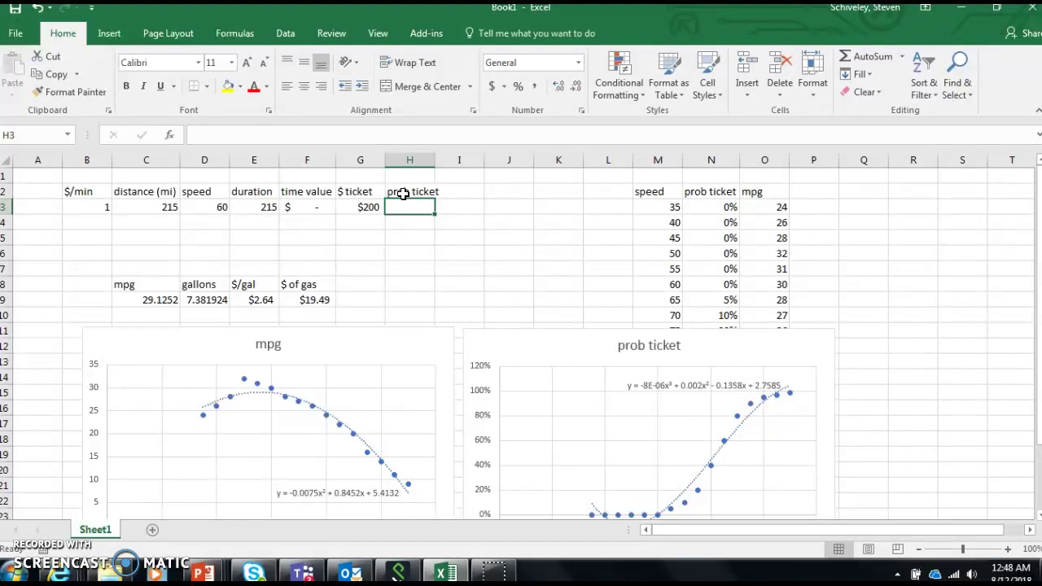
Step: Enter =(-0.000008*D3^3)+(0.002*D3^2)-0.1358*D3+2.7585 in H3 as the ticket probability
{"action": "type", "text": "=(-0.0000"}
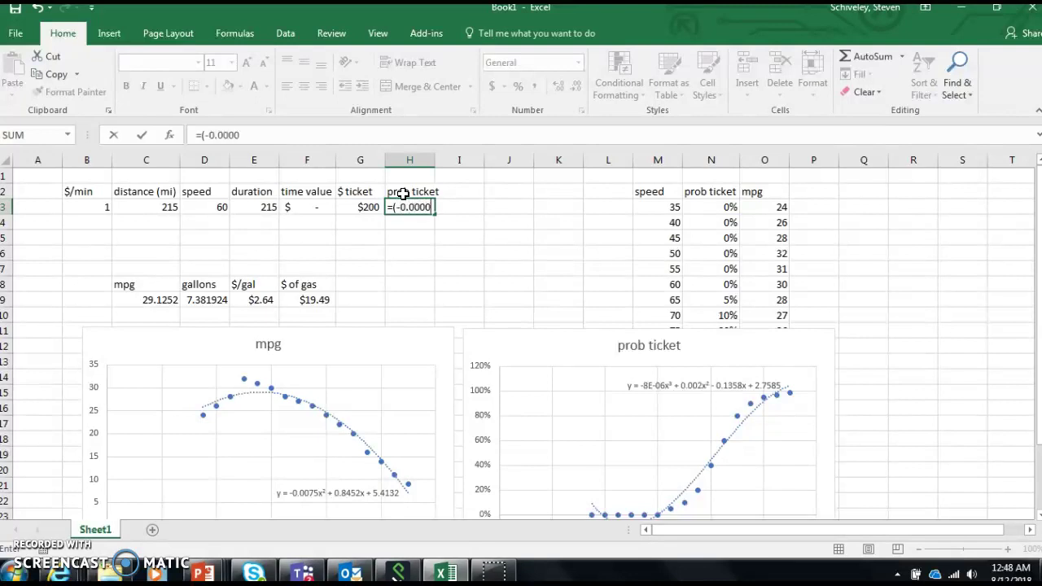
{"action": "type", "text": "8*"}
{"action": "left_click", "coordinate": [213, 205]}
{"action": "type", "text": "^"}
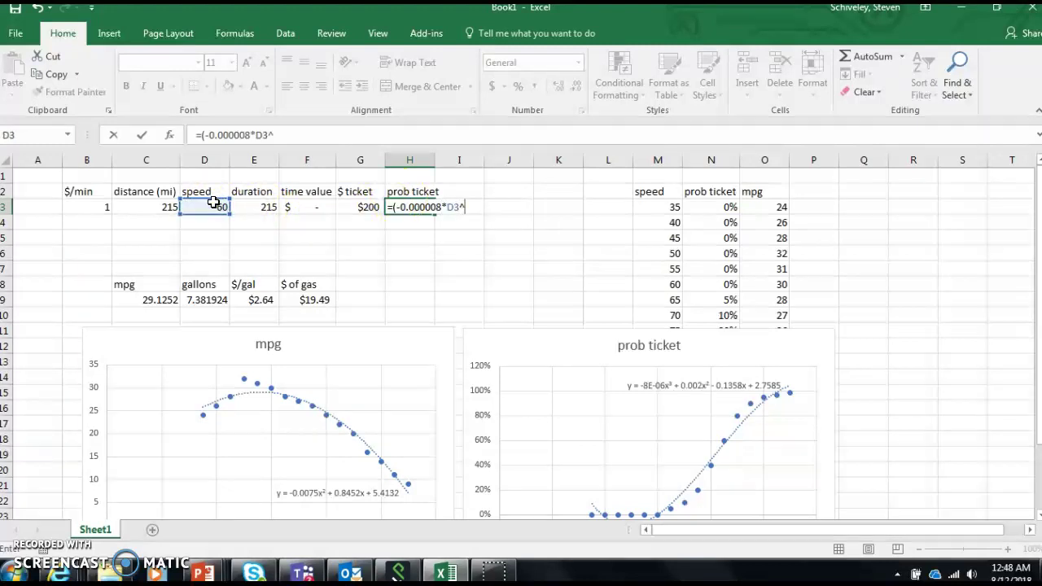
{"action": "type", "text": "3)+0."}
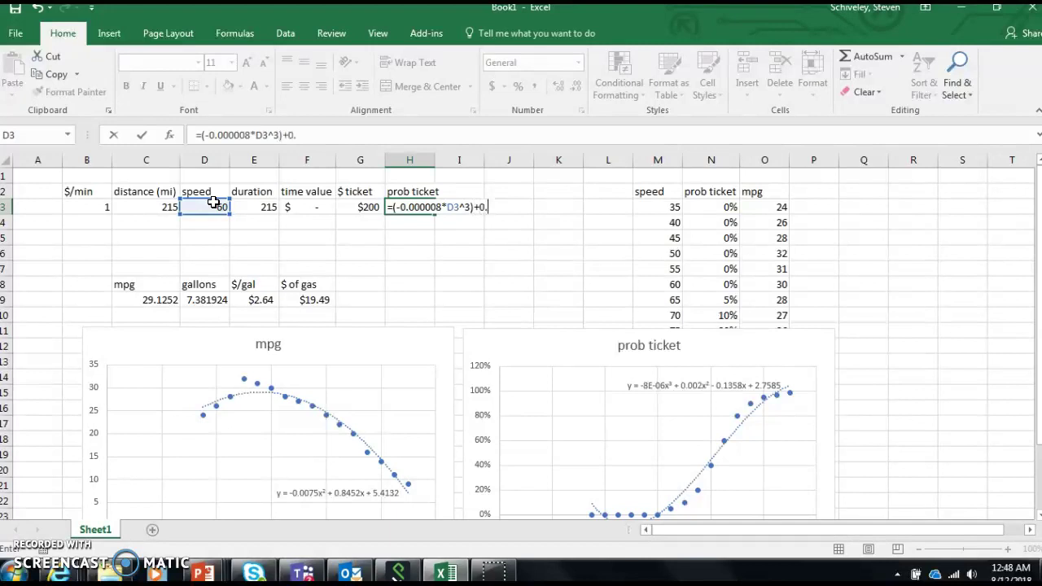
{"action": "type", "text": "002*"}
{"action": "left_click", "coordinate": [212, 205]}
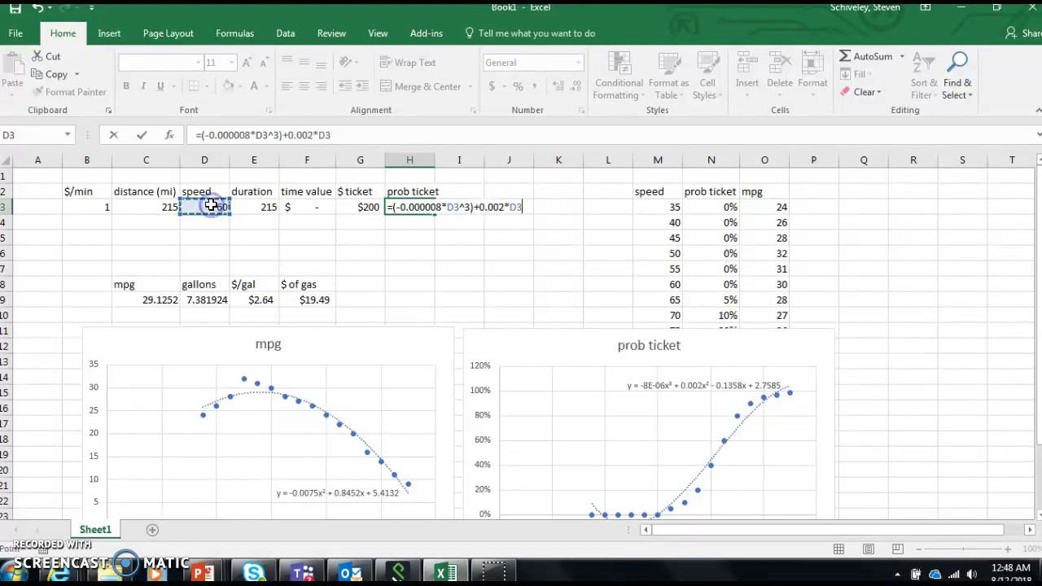
{"action": "type", "text": "^2"}
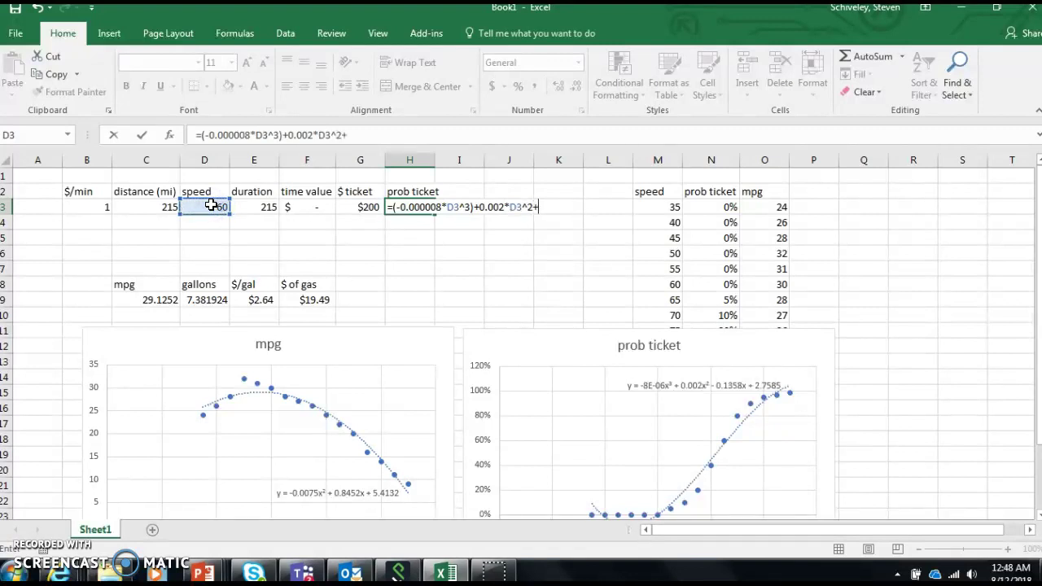
{"action": "type", "text": "+"}
{"action": "left_click", "coordinate": [290, 136]}
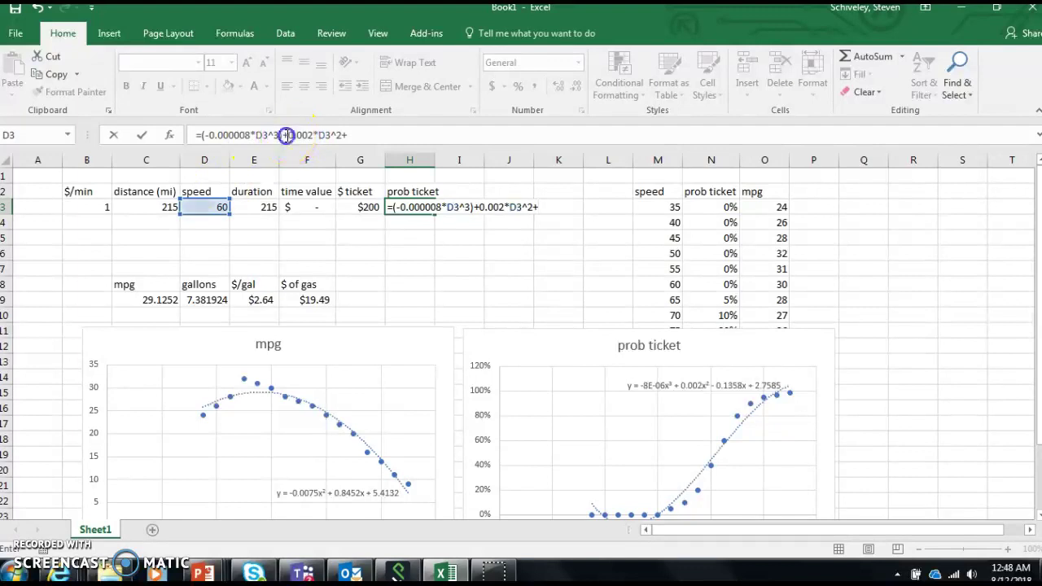
{"action": "type", "text": "("}
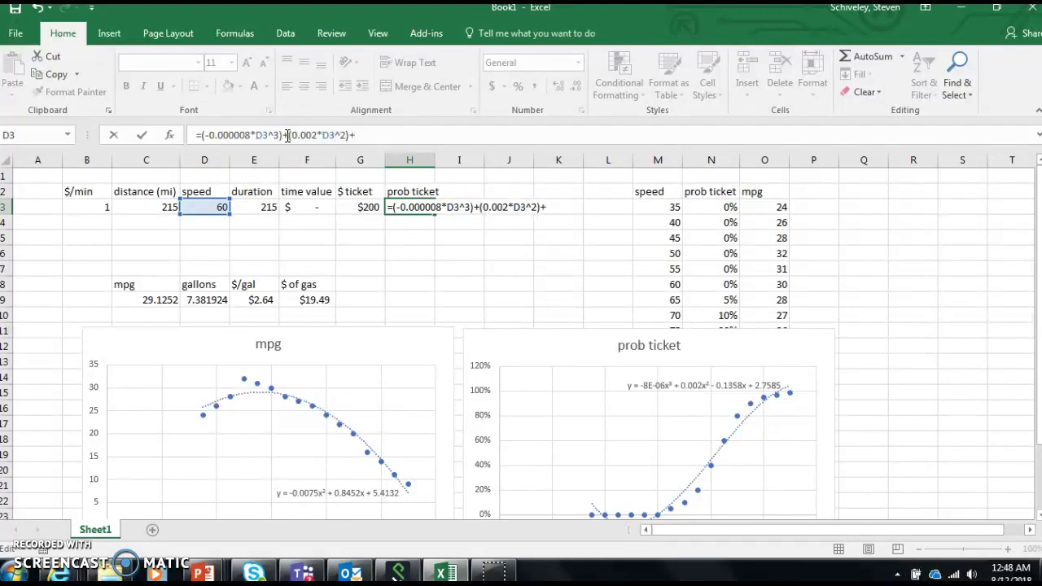
{"action": "key", "text": "BackSpace"}
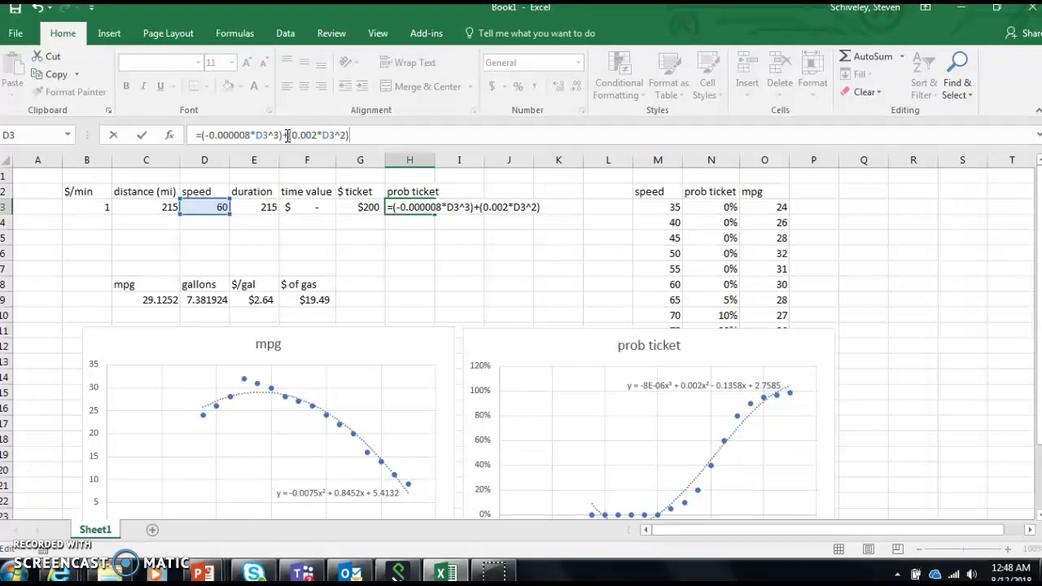
{"action": "type", "text": "-0.1358*"}
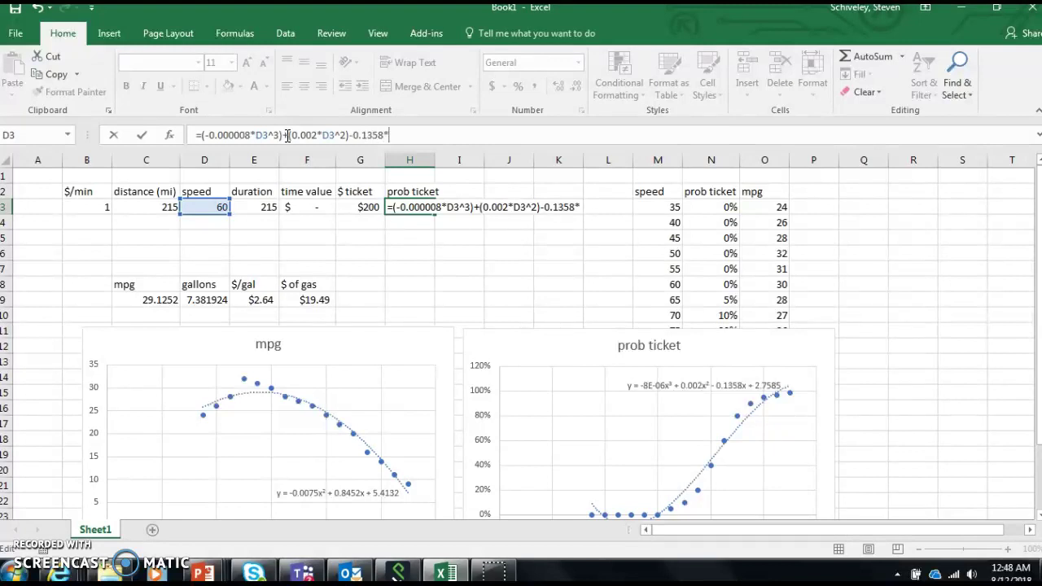
{"action": "left_click", "coordinate": [219, 206]}
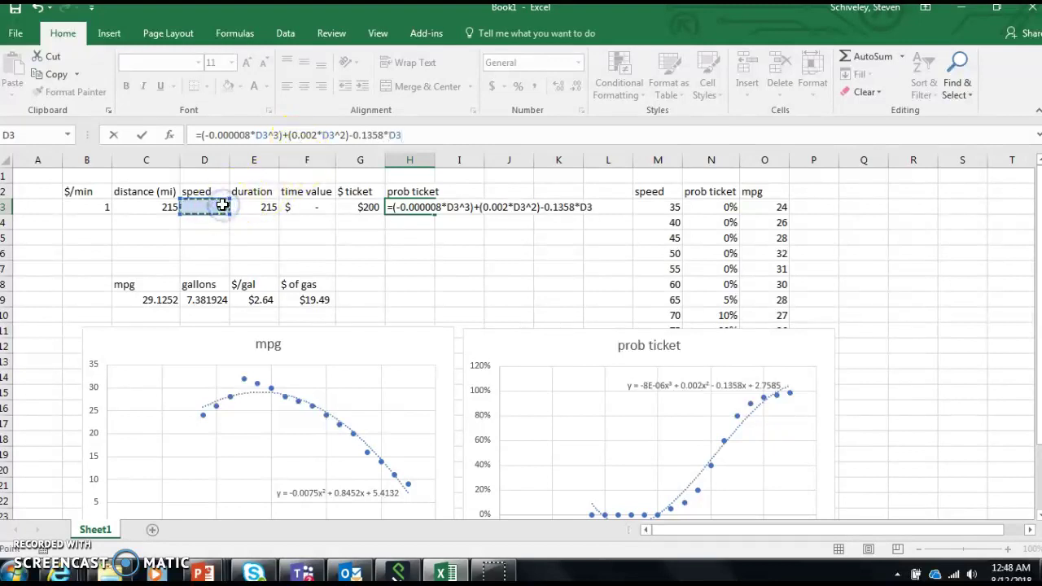
{"action": "type", "text": ")+2.7585"}
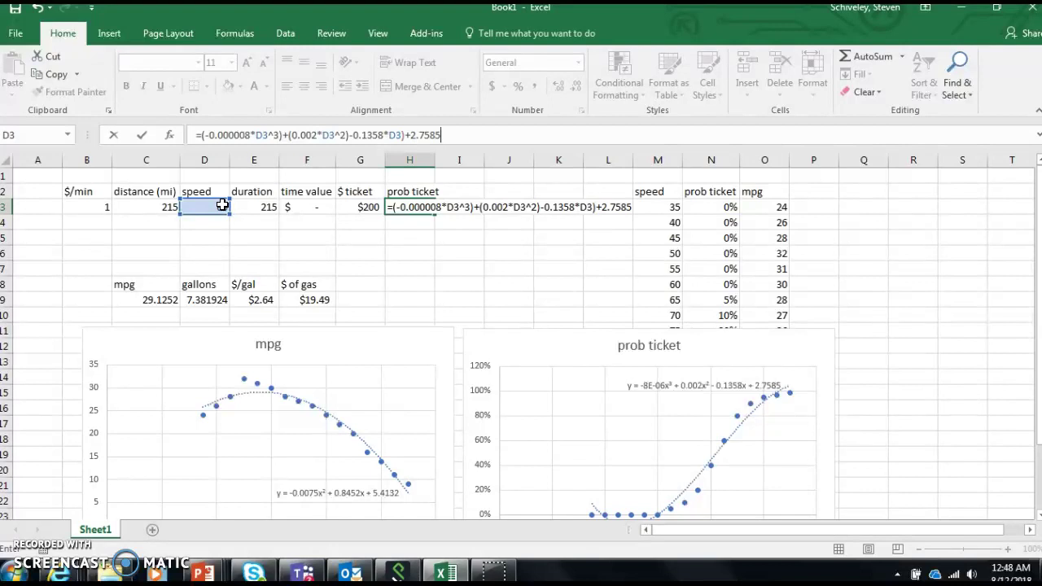
Step: Fix the H3 ticket-probability formula by bracketing the 0.1358*D3 term, then commit it
{"action": "key", "text": "Return"}
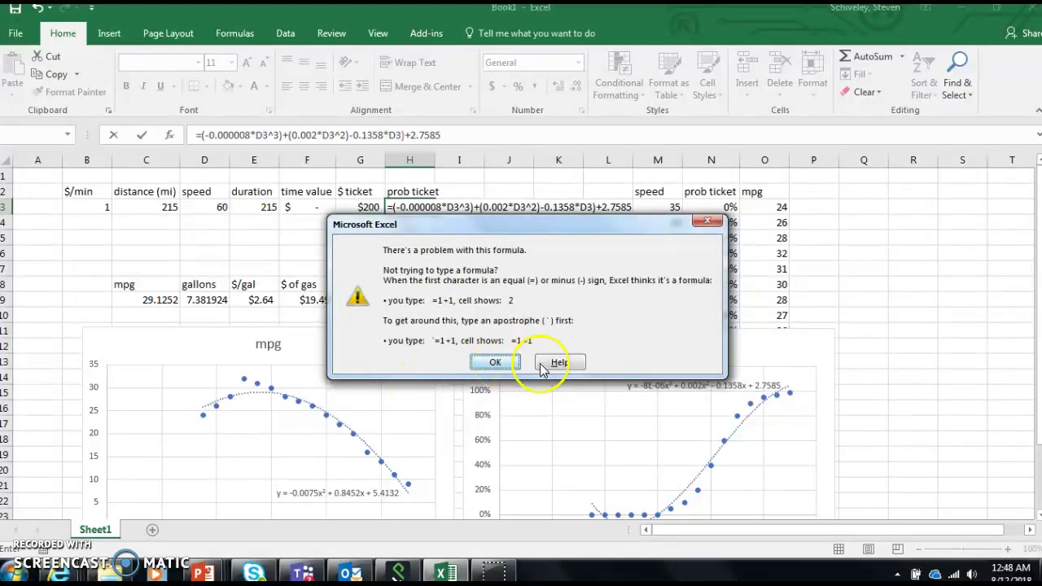
{"action": "left_click", "coordinate": [498, 363]}
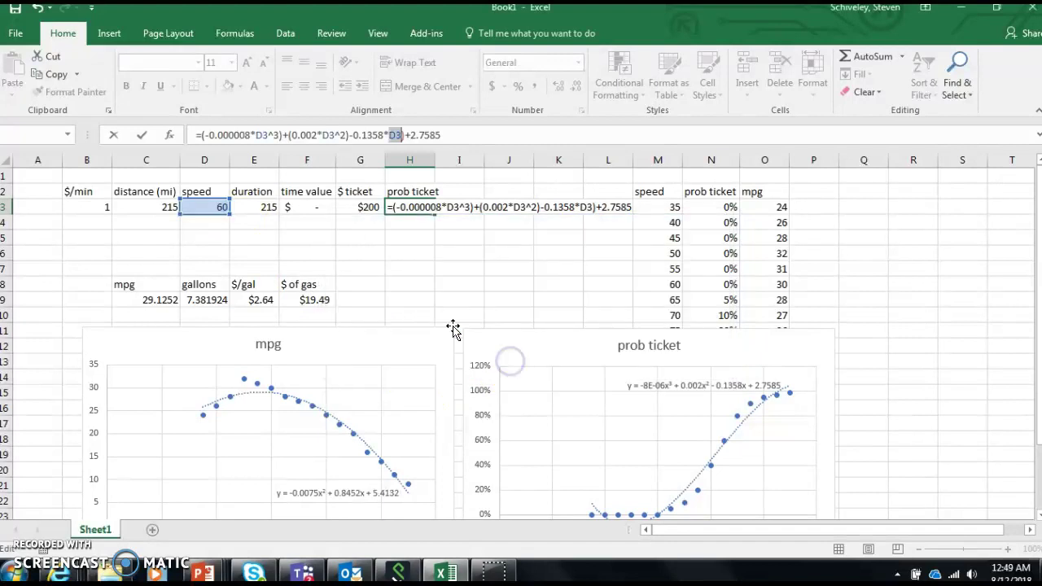
{"action": "type", "text": ")"}
{"action": "left_click", "coordinate": [353, 135]}
{"action": "type", "text": "("}
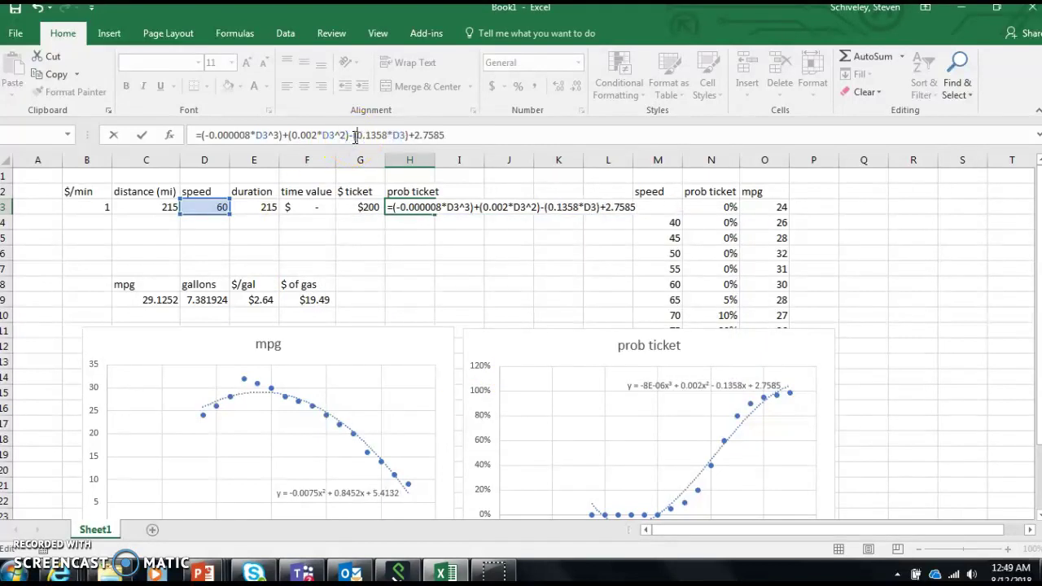
{"action": "left_click", "coordinate": [422, 258]}
{"action": "key", "text": "Return"}
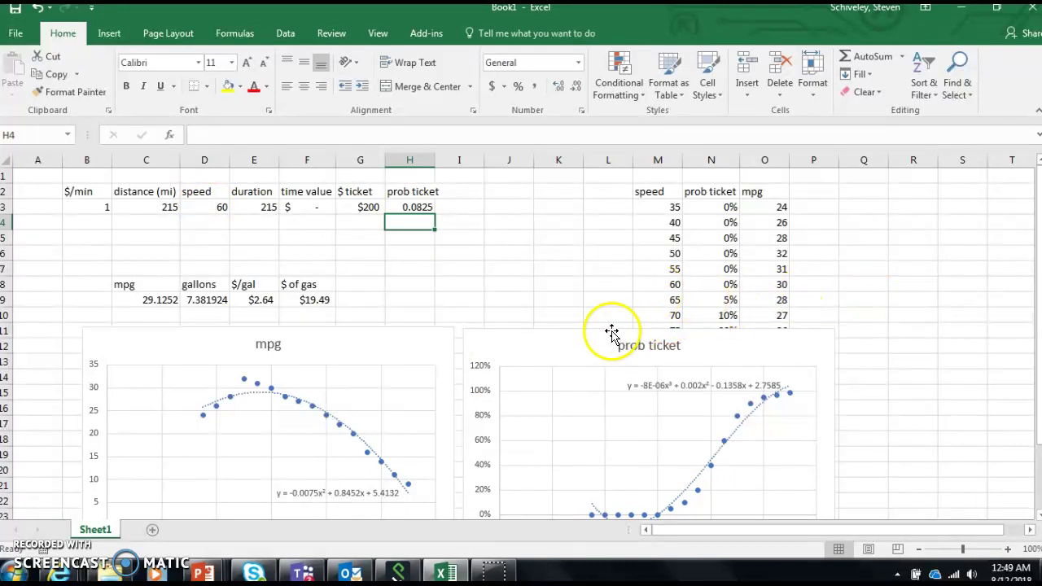
Step: Try speeds of 65, 70 and 75 mph in D3 to see how the costs respond
{"action": "left_click", "coordinate": [216, 205]}
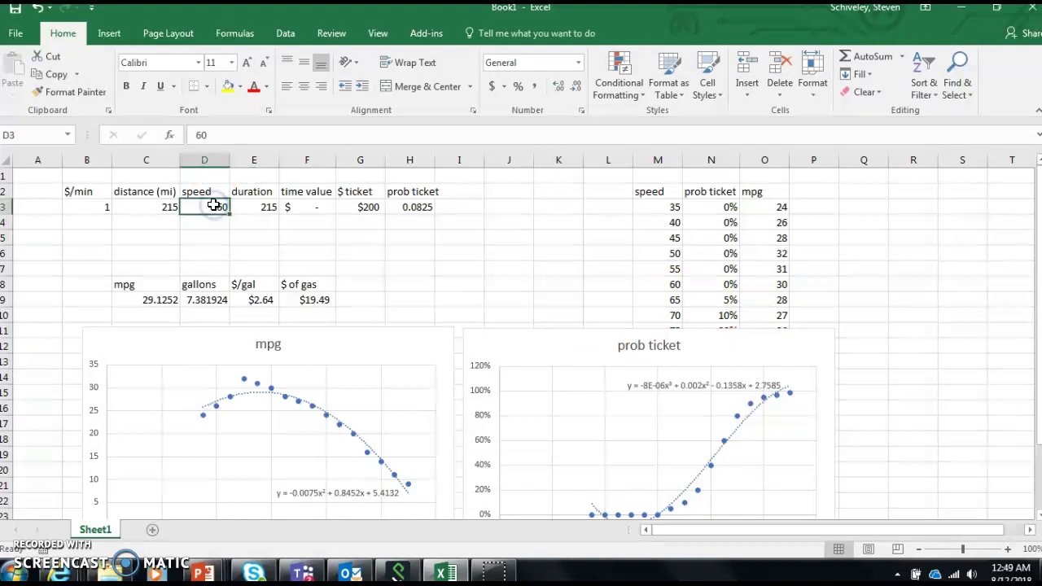
{"action": "type", "text": "65"}
{"action": "key", "text": "Return"}
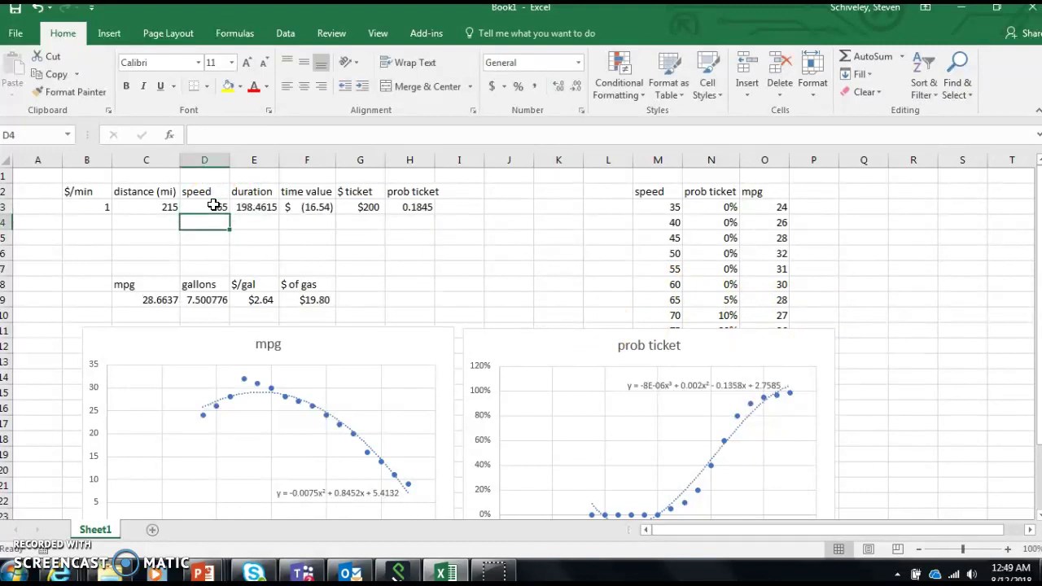
{"action": "left_click", "coordinate": [227, 222]}
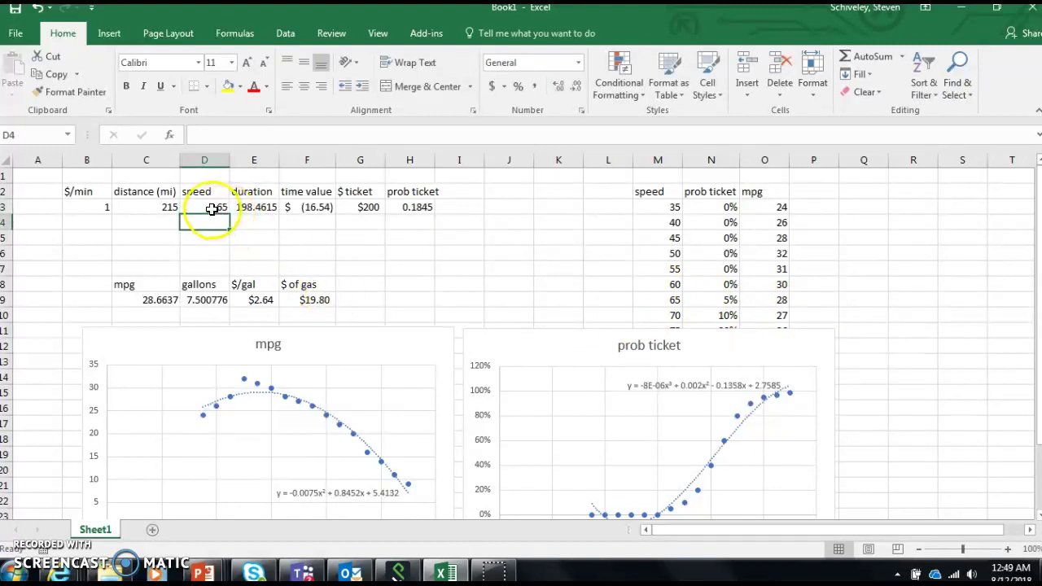
{"action": "left_click", "coordinate": [210, 208]}
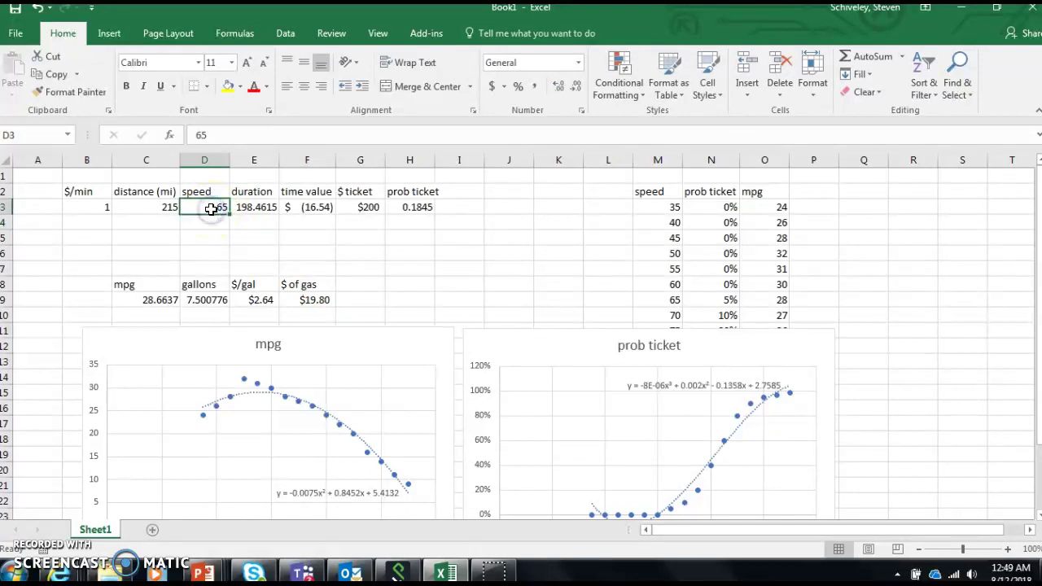
{"action": "type", "text": "70"}
{"action": "key", "text": "Return"}
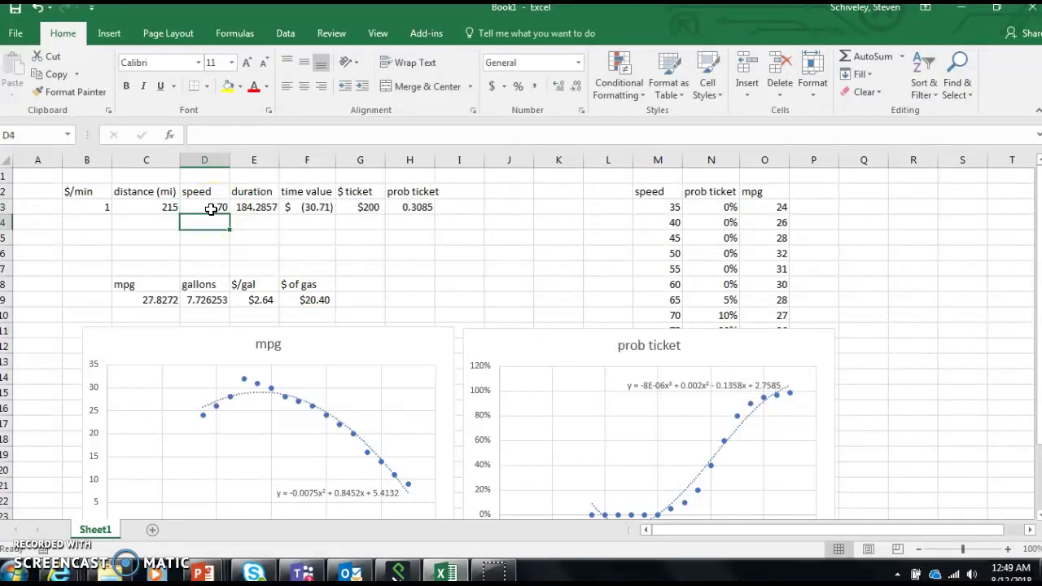
{"action": "left_click", "coordinate": [210, 208]}
{"action": "type", "text": "75"}
{"action": "key", "text": "Return"}
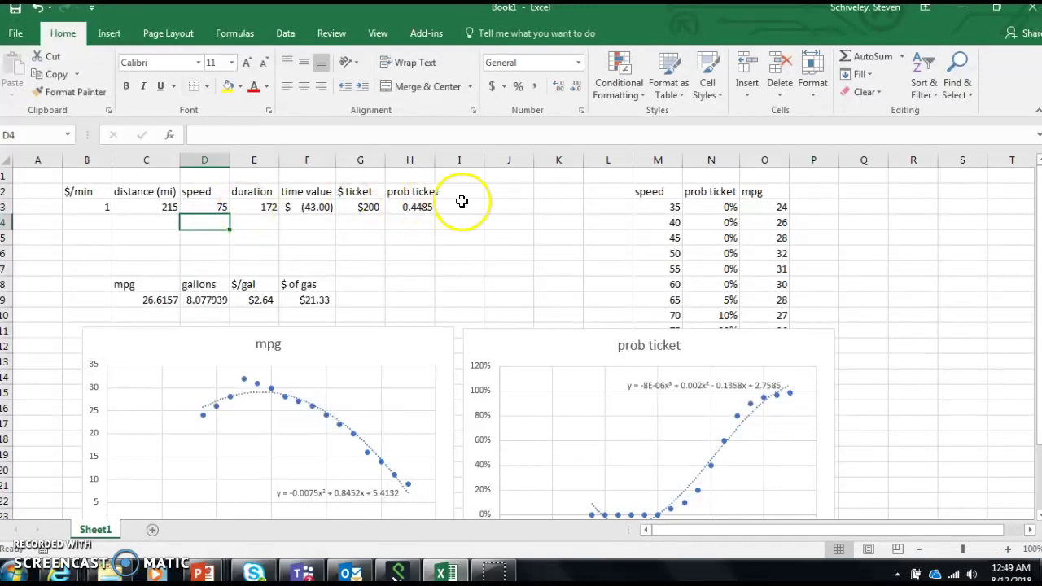
{"action": "left_click", "coordinate": [462, 192]}
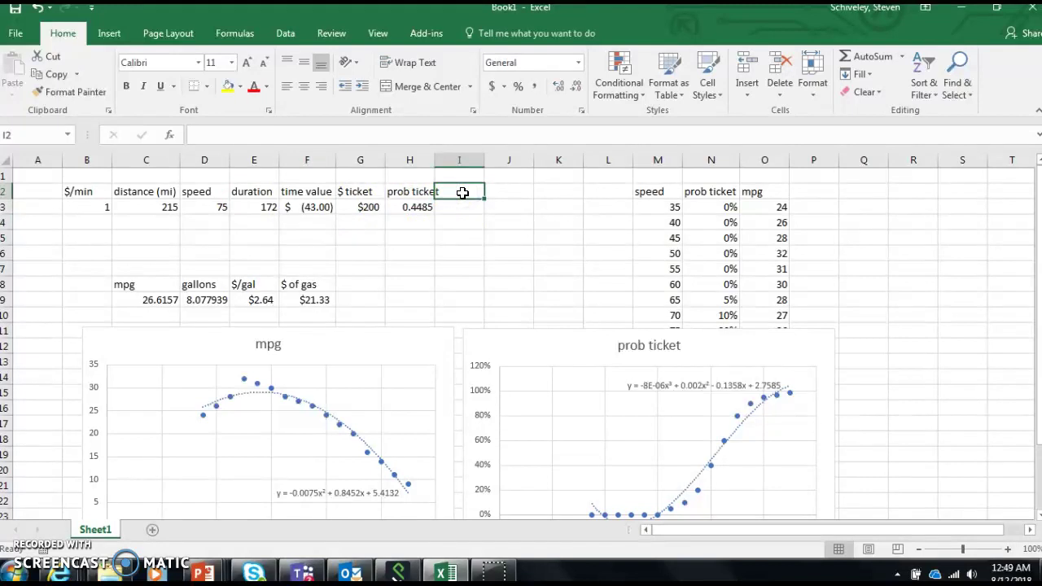
Step: Label I2 '$prob ticket' and autofit columns H and I
{"action": "type", "text": "$prob"}
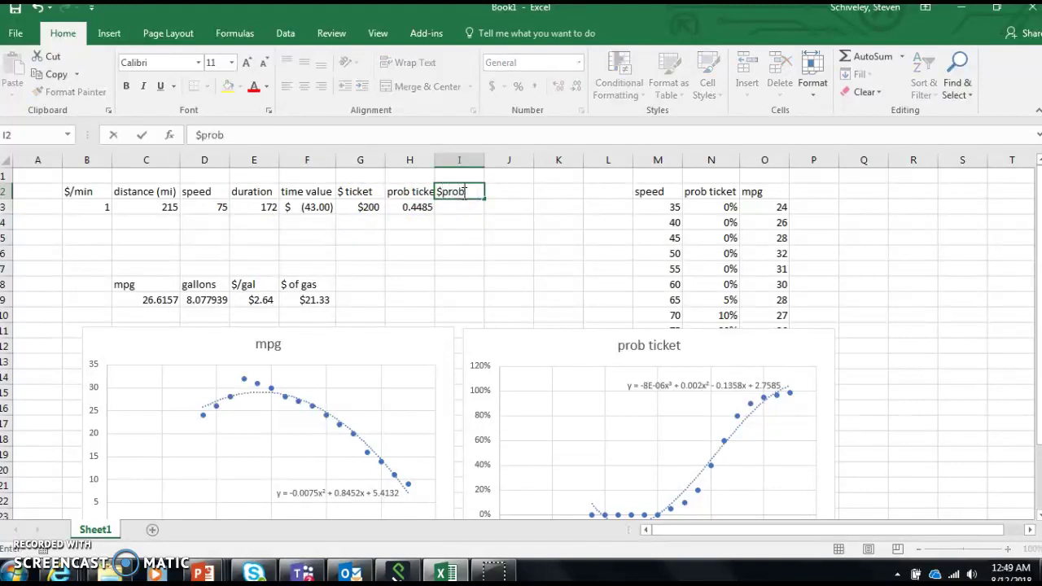
{"action": "type", "text": " ticket"}
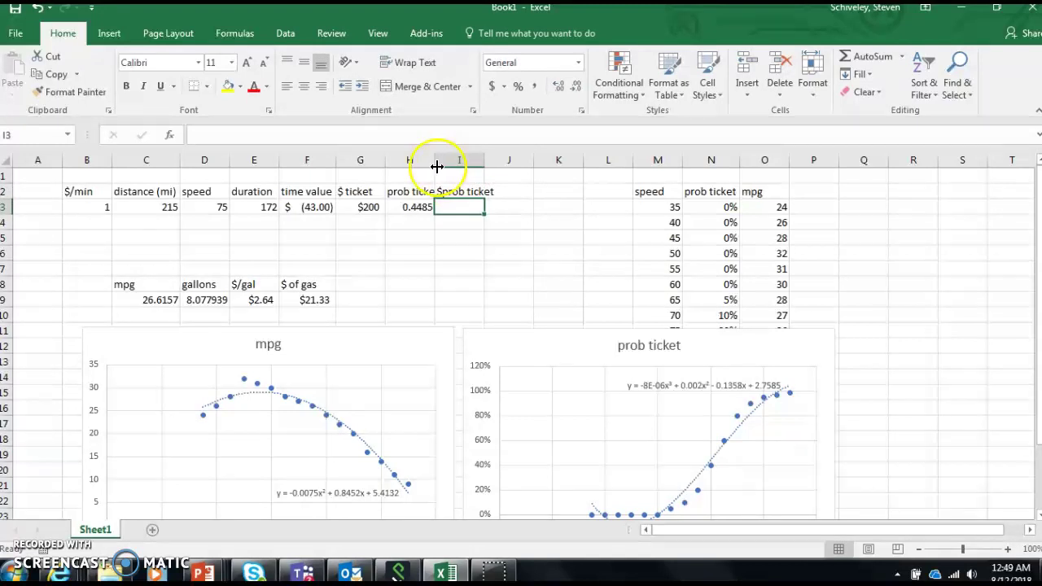
{"action": "left_click_drag", "start_coordinate": [421, 163], "coordinate": [446, 162]}
{"action": "double_click", "coordinate": [484, 161]}
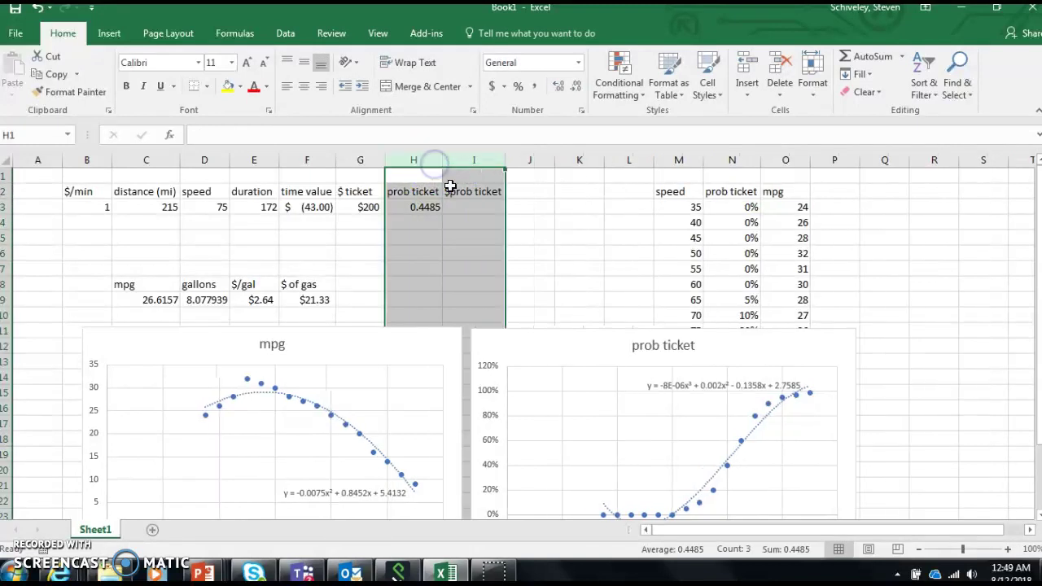
{"action": "left_click", "coordinate": [474, 220]}
Step: Enter =H3*G3 in I3 to compute the expected ticket cost
{"action": "left_click", "coordinate": [474, 207]}
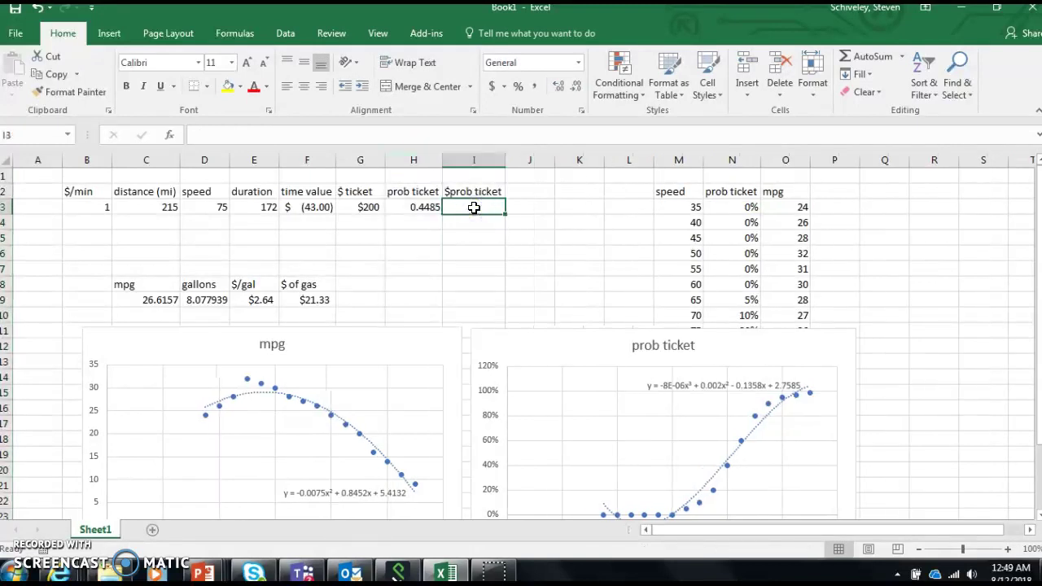
{"action": "type", "text": "="}
{"action": "left_click", "coordinate": [431, 207]}
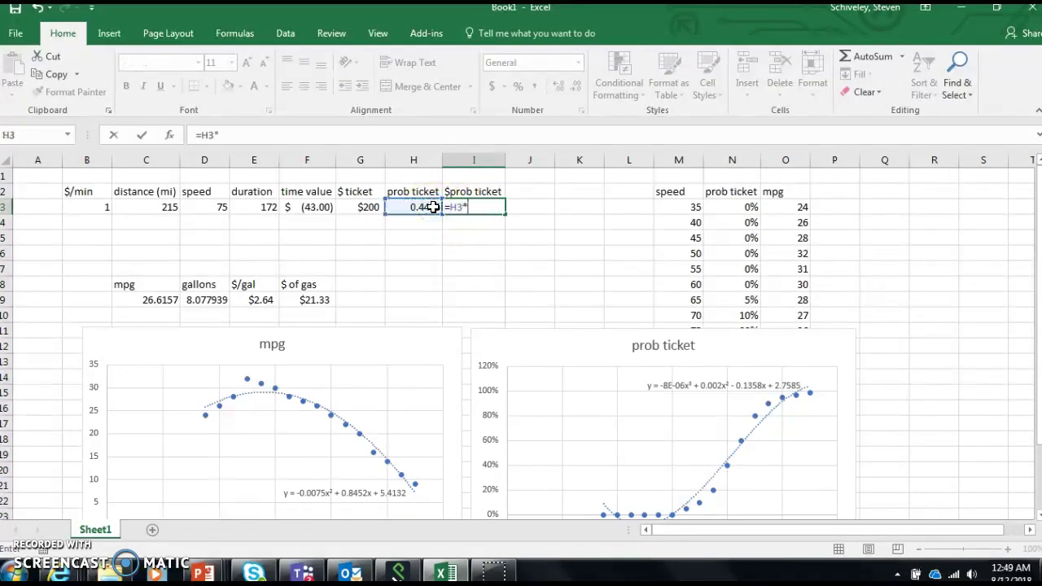
{"action": "type", "text": "*"}
{"action": "left_click", "coordinate": [372, 207]}
{"action": "key", "text": "Return"}
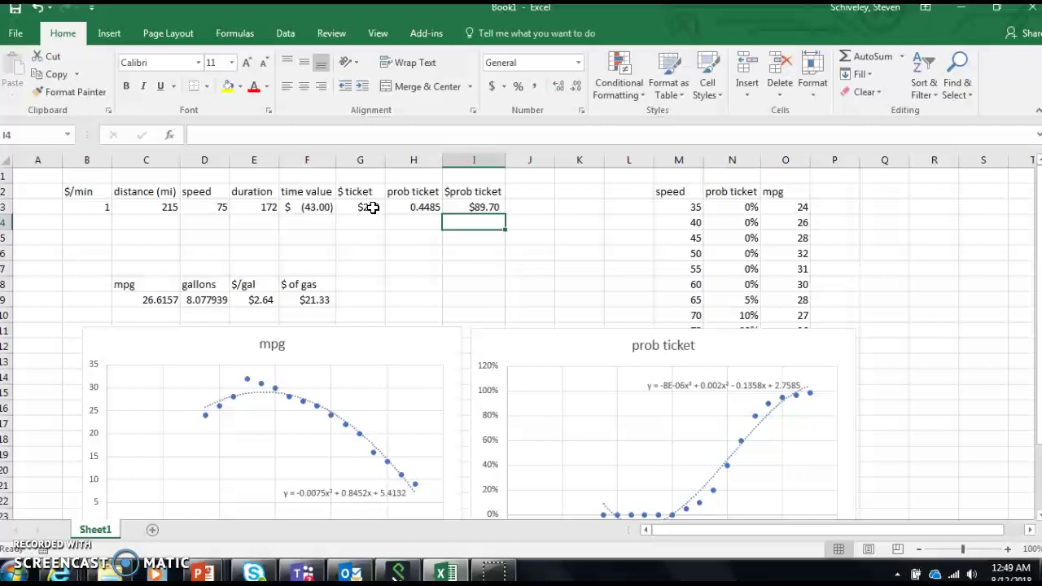
{"action": "left_click", "coordinate": [470, 209]}
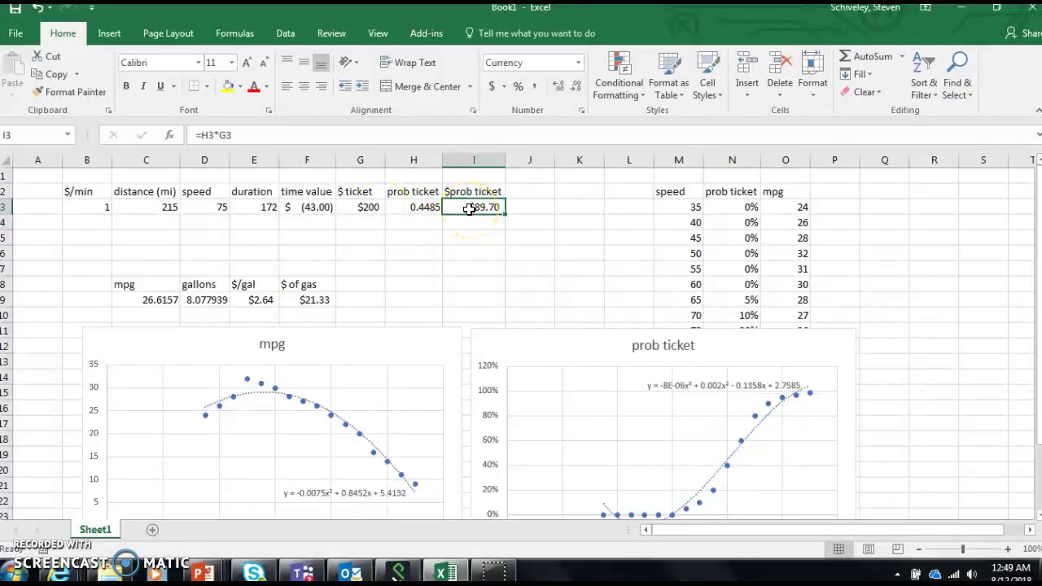
{"action": "left_click", "coordinate": [479, 297]}
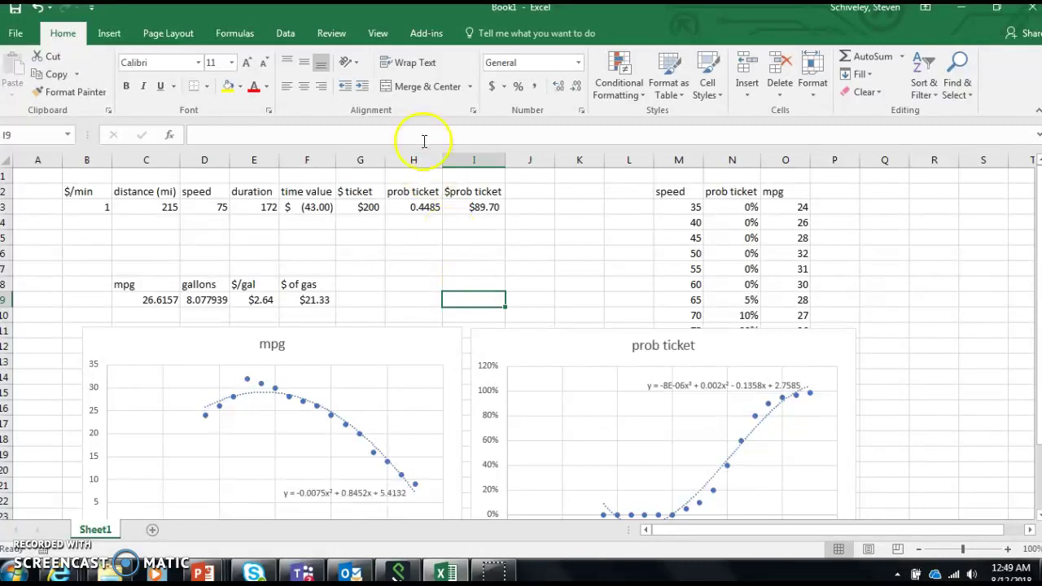
Step: Rename the I2 header to 'EV ticket' and autofit column I
{"action": "left_click", "coordinate": [468, 194]}
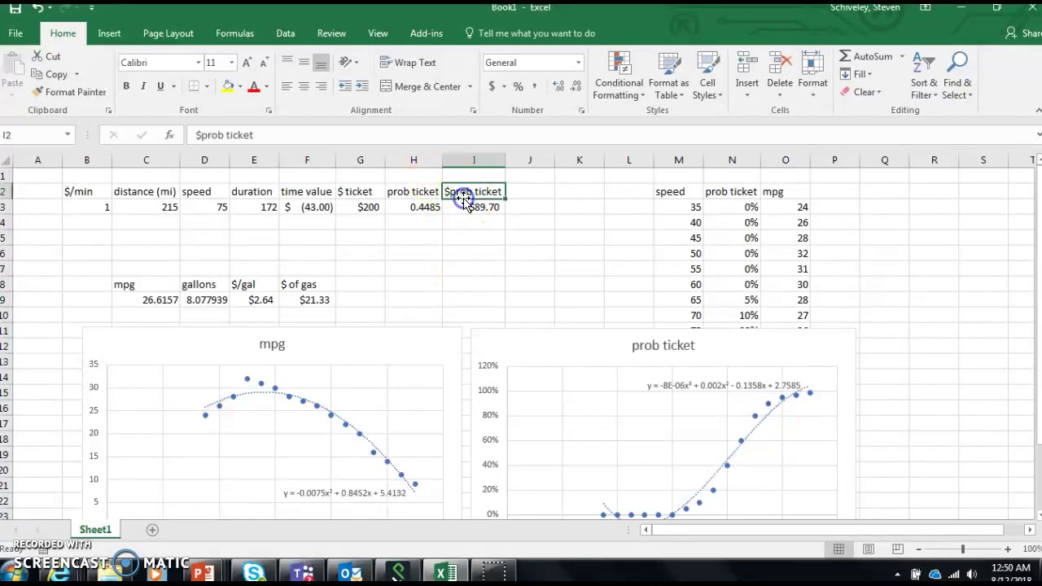
{"action": "left_click", "coordinate": [215, 136]}
{"action": "type", "text": "EV"}
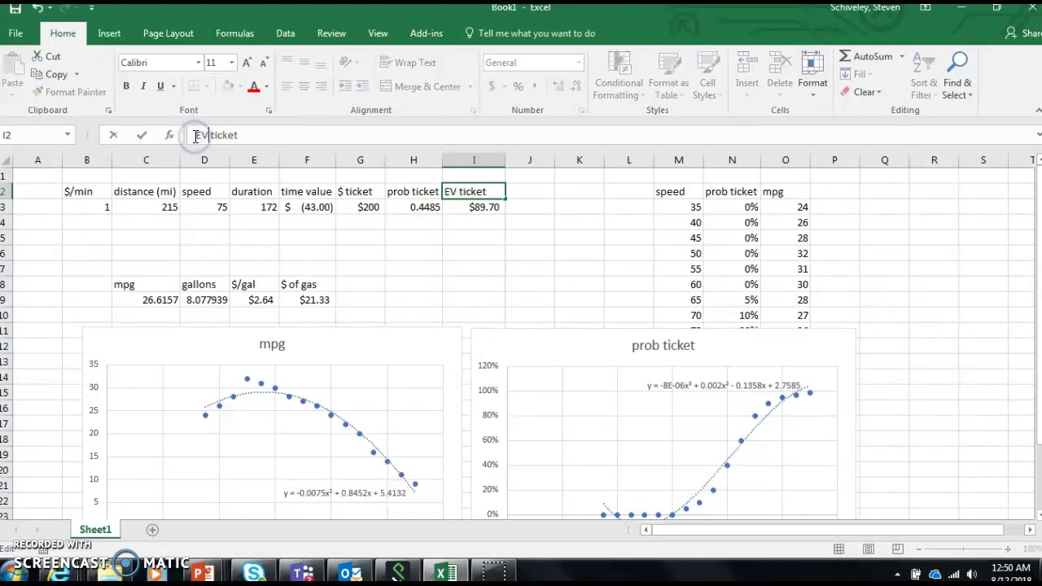
{"action": "key", "text": "Return"}
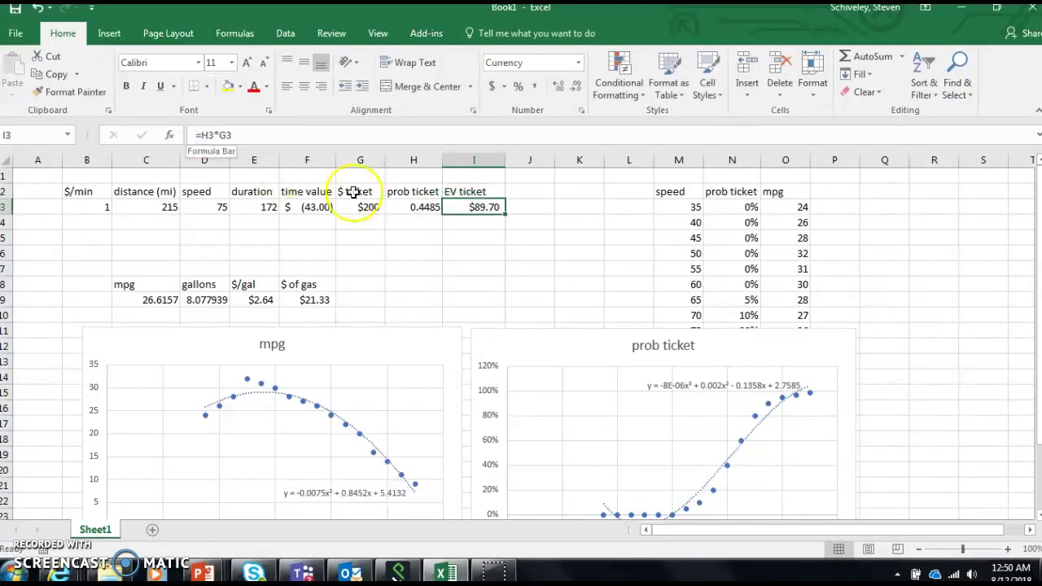
{"action": "double_click", "coordinate": [505, 157]}
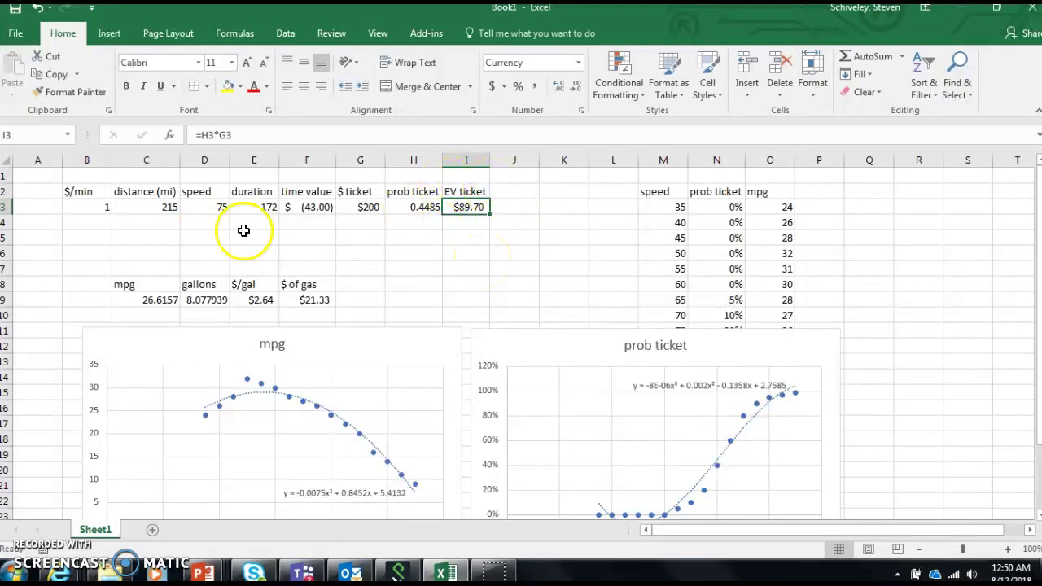
Step: Test speeds of 100 and 30 mph in D3
{"action": "left_click", "coordinate": [213, 207]}
{"action": "type", "text": "100"}
{"action": "key", "text": "Return"}
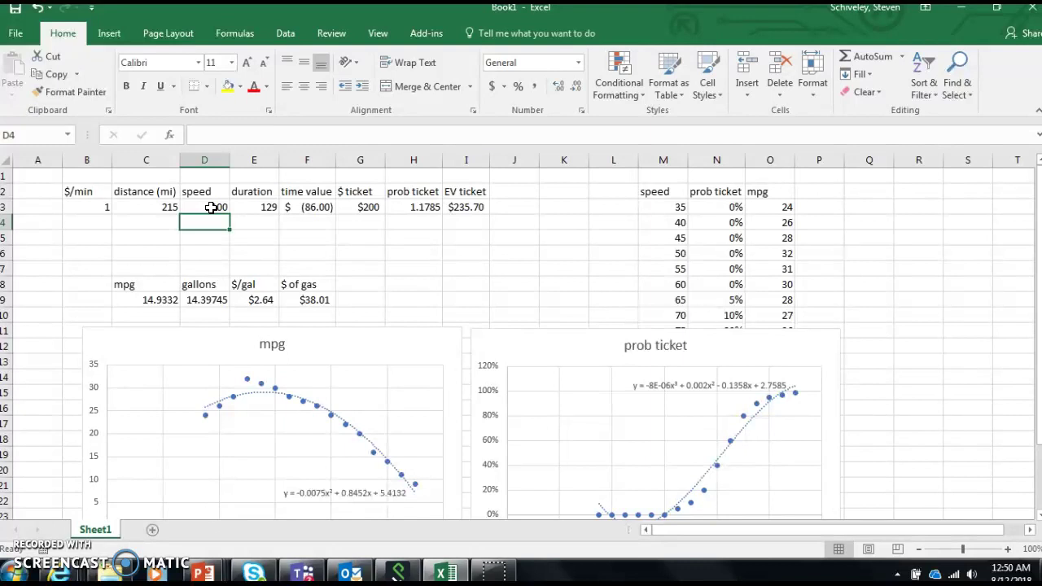
{"action": "left_click", "coordinate": [215, 206]}
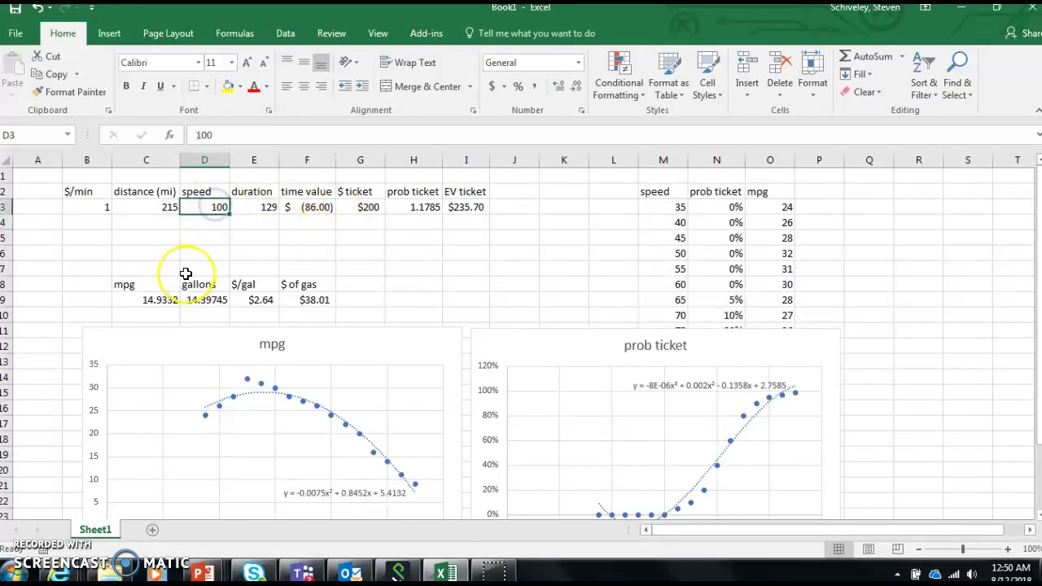
{"action": "type", "text": "30"}
{"action": "key", "text": "Return"}
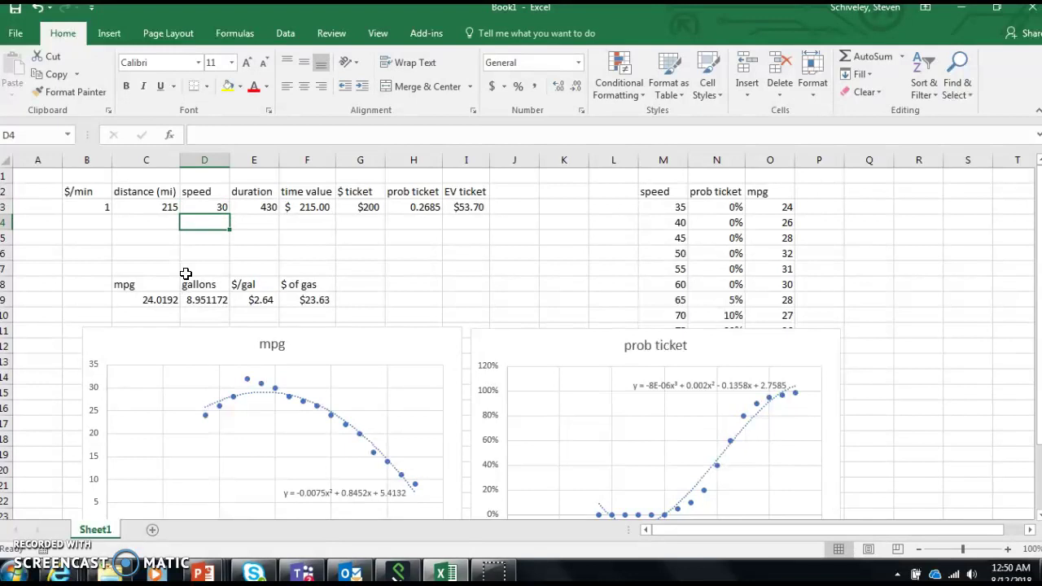
Step: Wrap the H3 ticket formula in IF(D3<60,0,...) so it returns 0 below 60 mph
{"action": "left_click", "coordinate": [453, 203]}
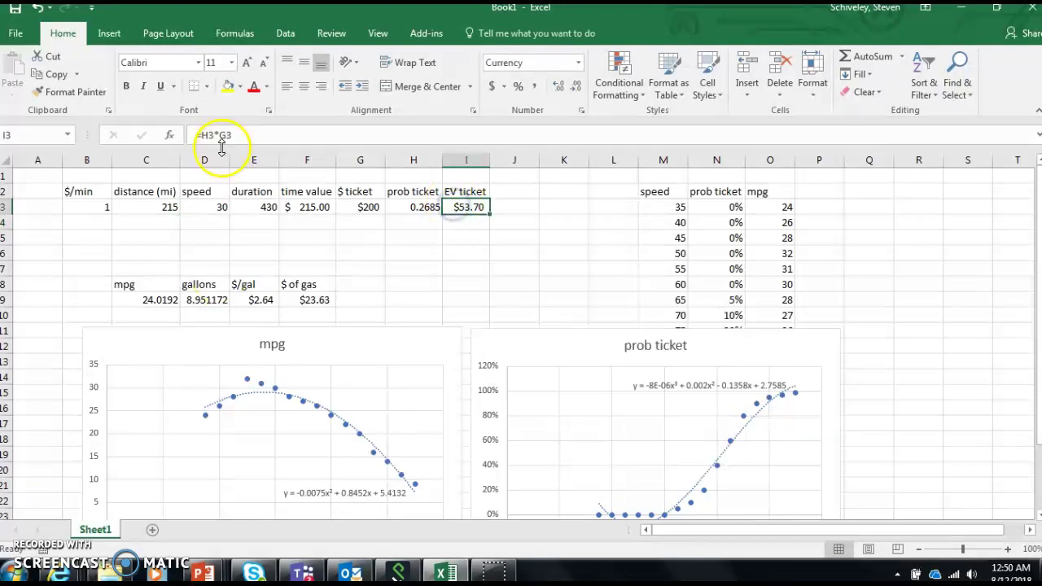
{"action": "left_click", "coordinate": [409, 207]}
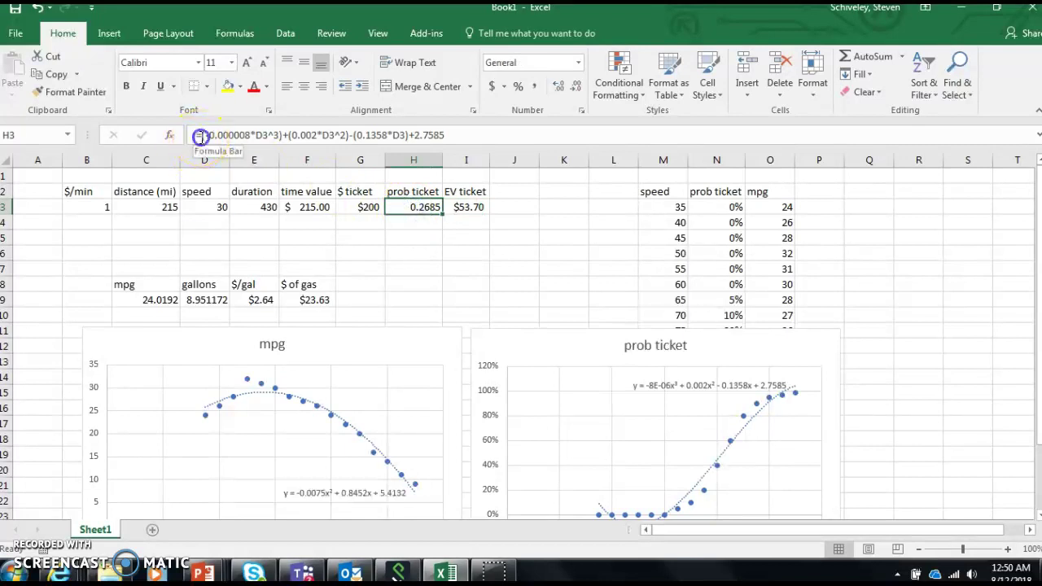
{"action": "left_click", "coordinate": [203, 135]}
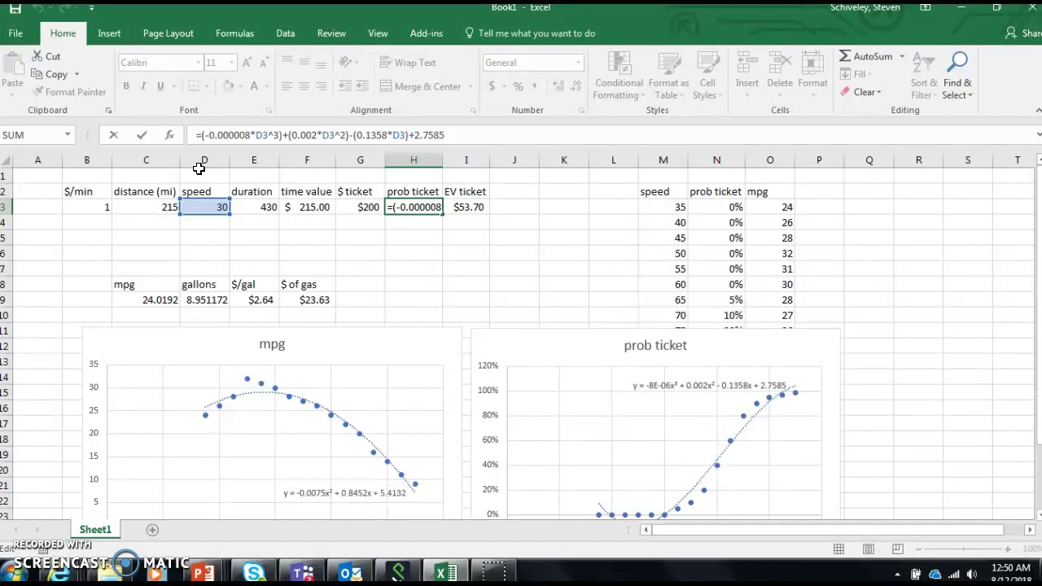
{"action": "type", "text": "if("}
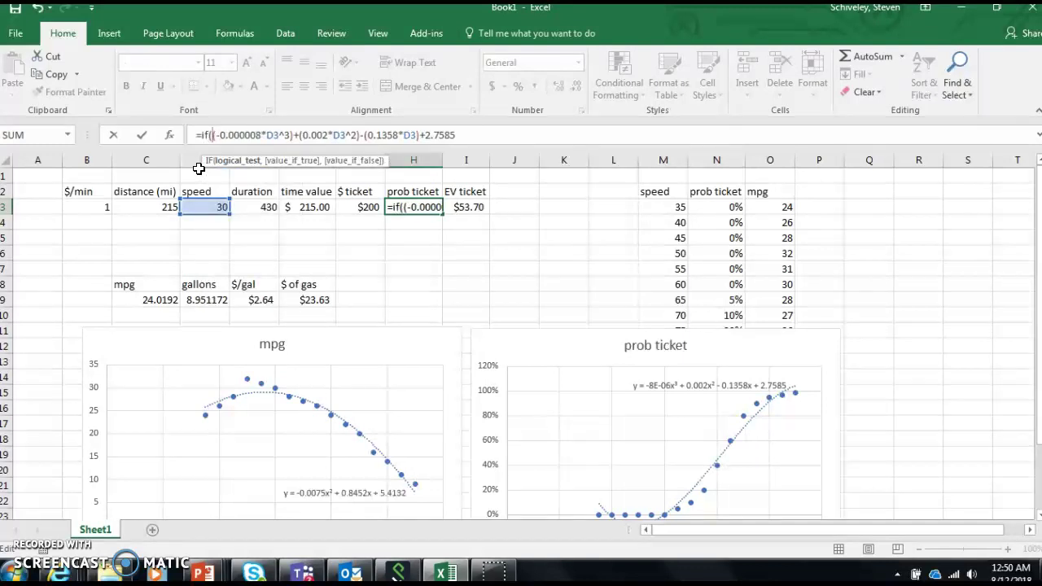
{"action": "left_click", "coordinate": [201, 207]}
{"action": "type", "text": "<"}
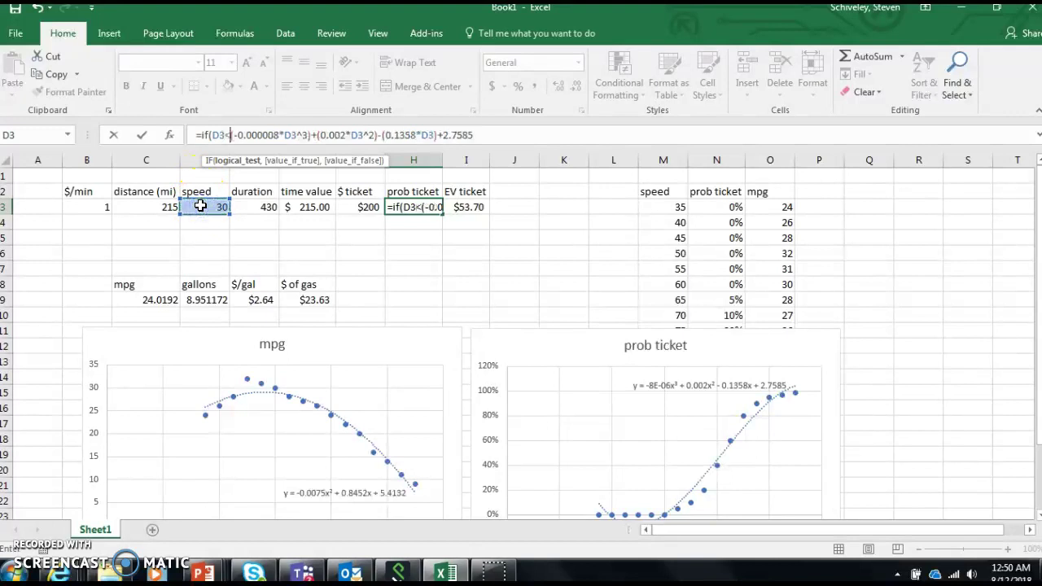
{"action": "type", "text": "60"}
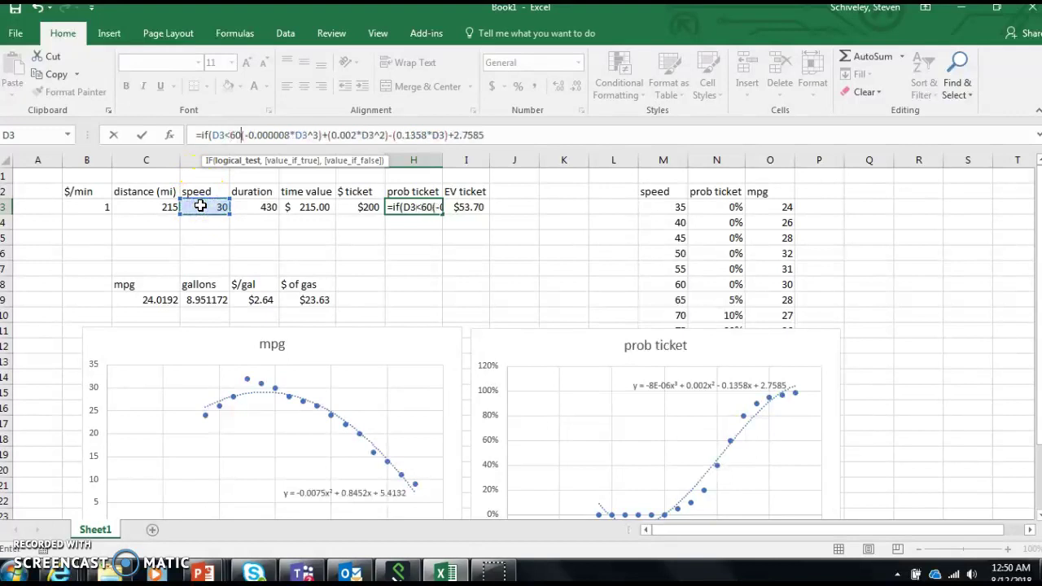
{"action": "type", "text": ",0"}
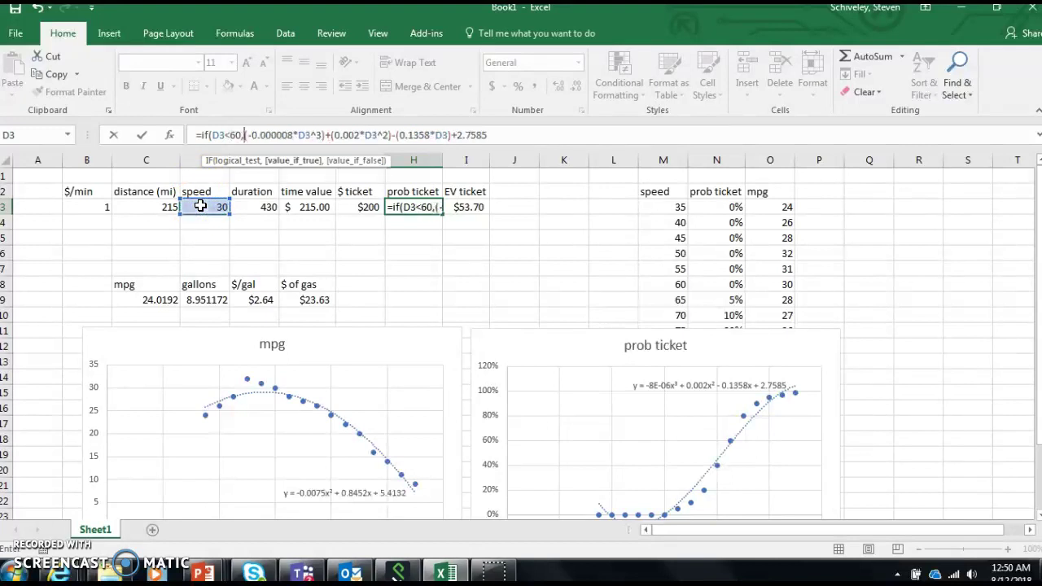
{"action": "type", "text": ","}
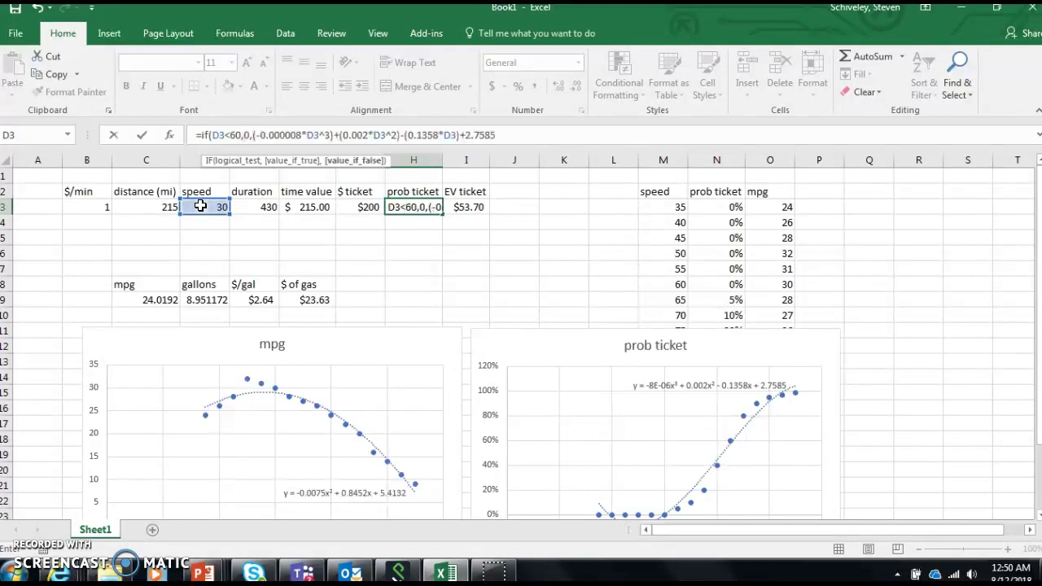
{"action": "type", "text": "("}
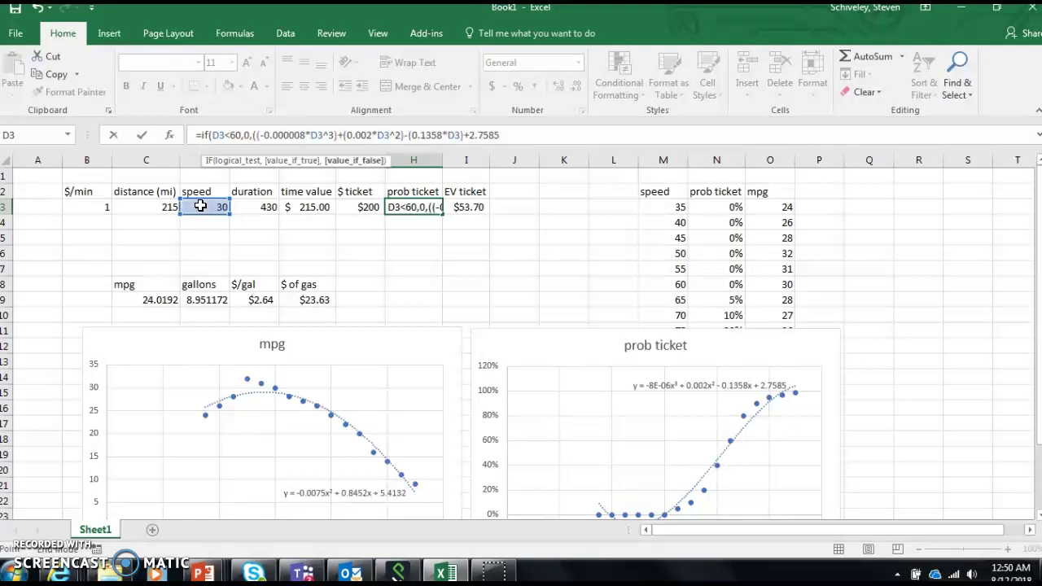
{"action": "type", "text": ")"}
{"action": "key", "text": "BackSpace"}
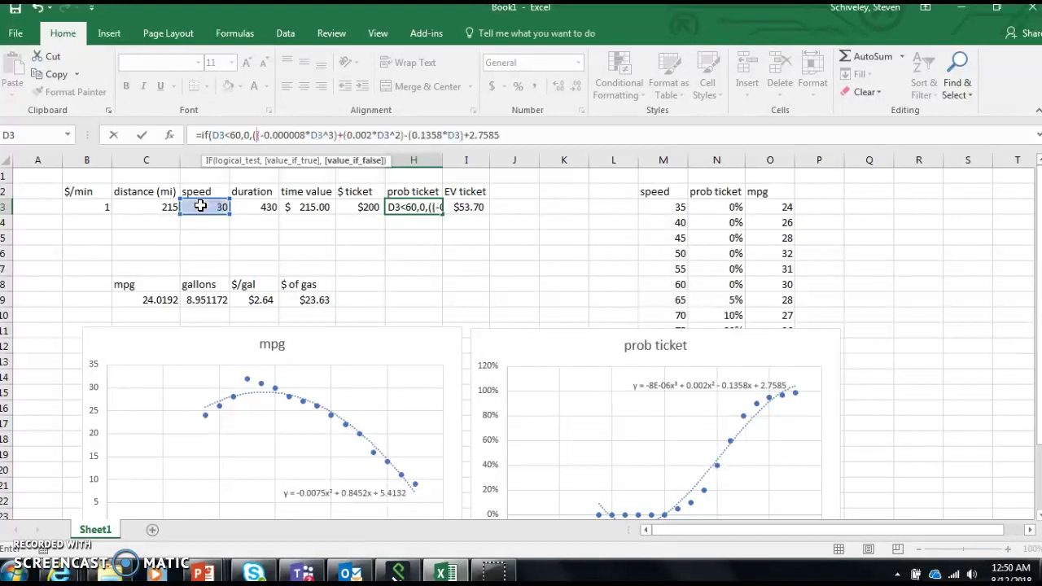
{"action": "type", "text": "("}
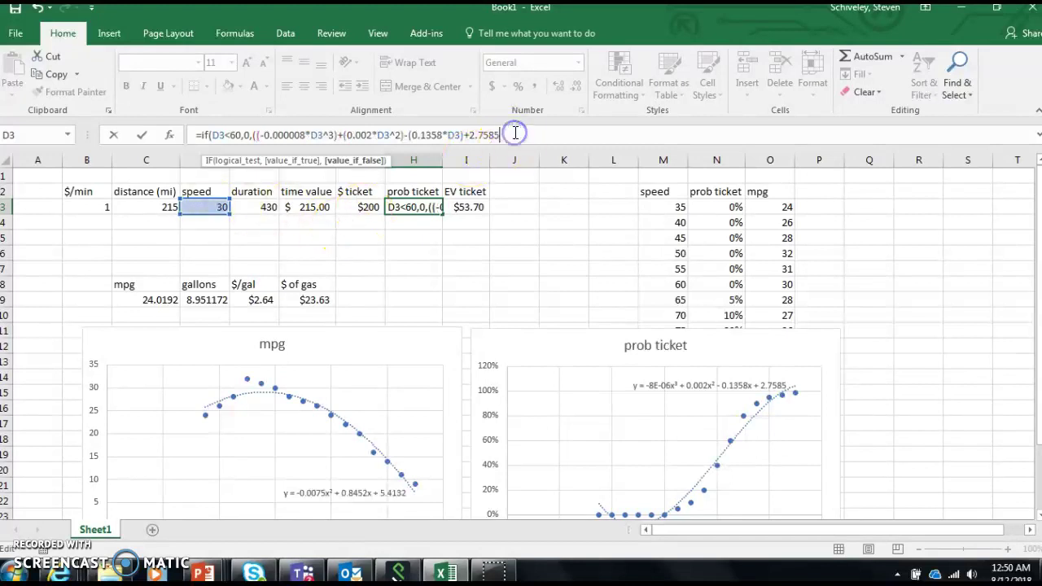
{"action": "type", "text": ")"}
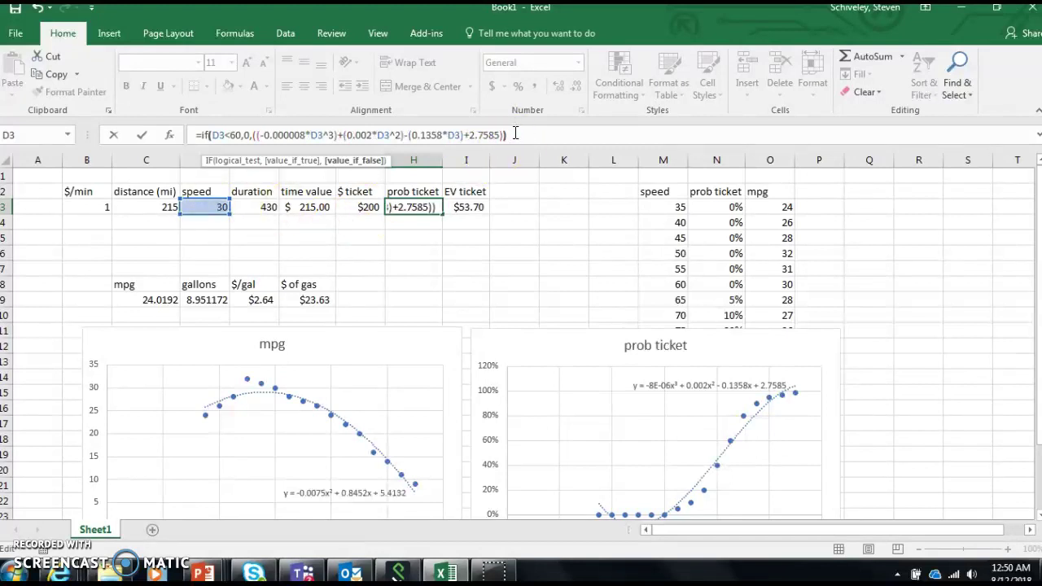
{"action": "type", "text": ")"}
{"action": "key", "text": "Return"}
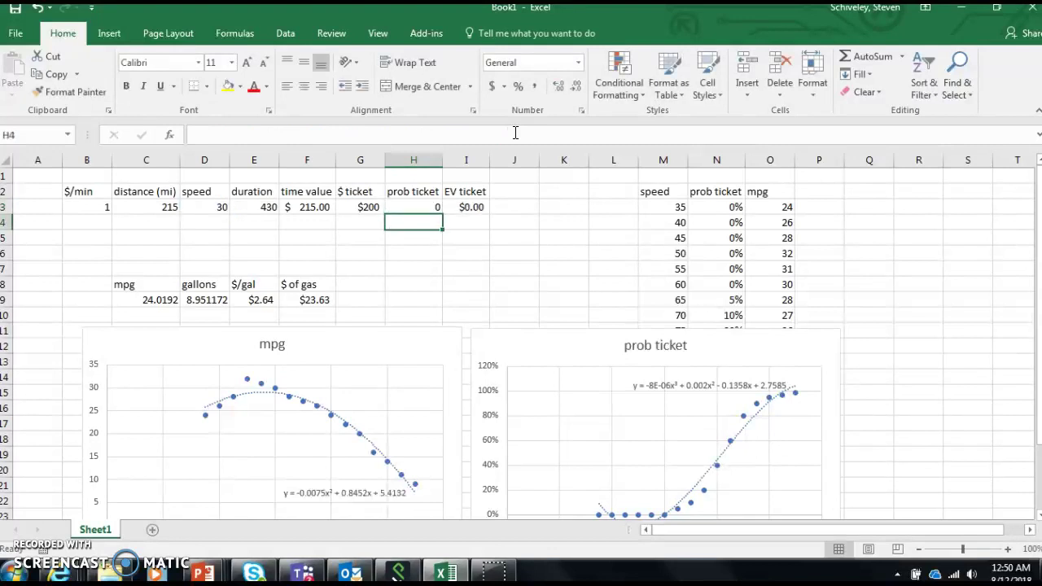
Step: Try speeds of 55 and 60 mph in D3
{"action": "left_click", "coordinate": [194, 205]}
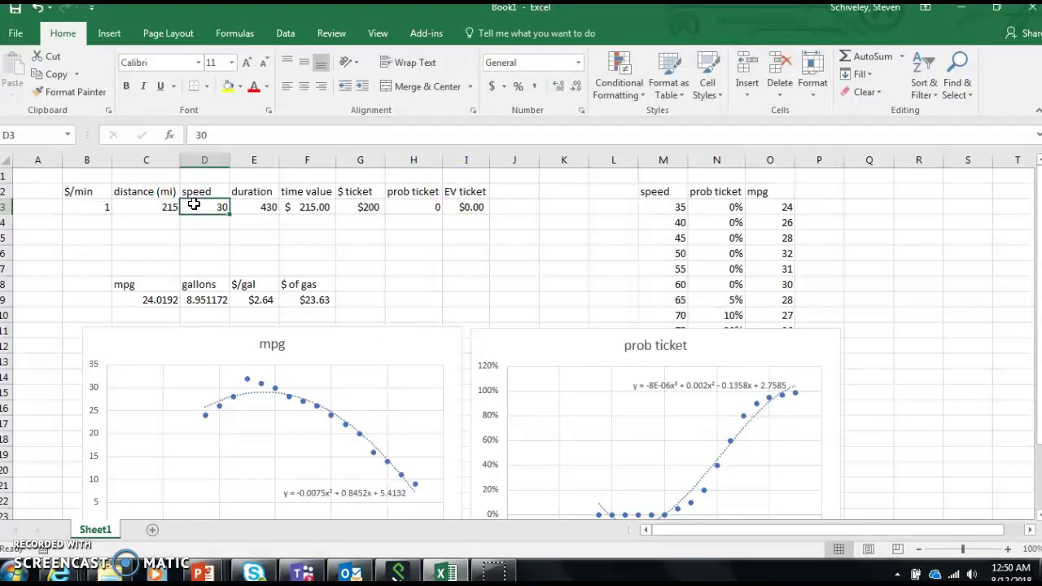
{"action": "type", "text": "55"}
{"action": "key", "text": "Return"}
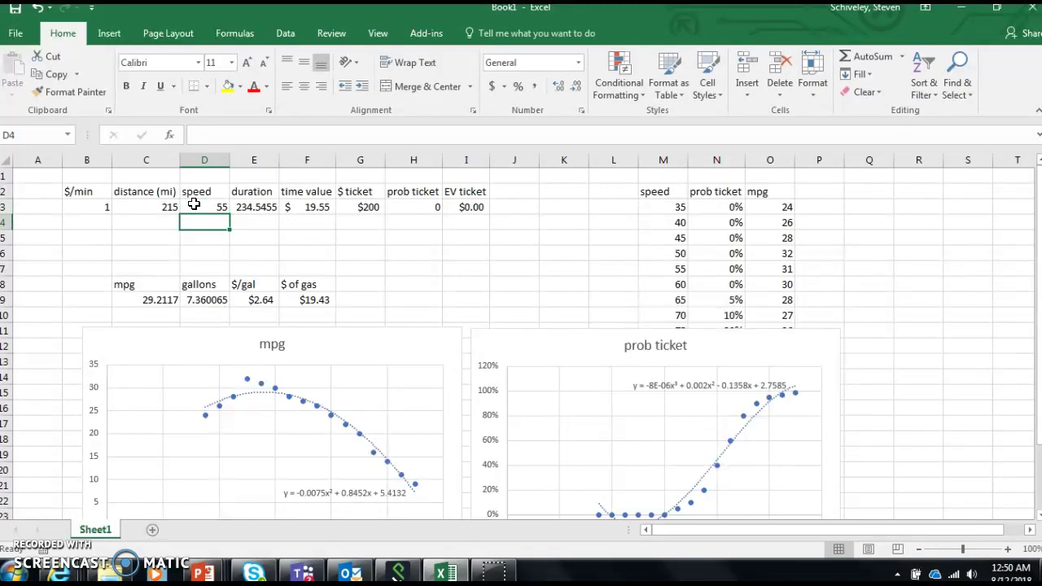
{"action": "left_click", "coordinate": [194, 205]}
{"action": "type", "text": "60"}
{"action": "key", "text": "Return"}
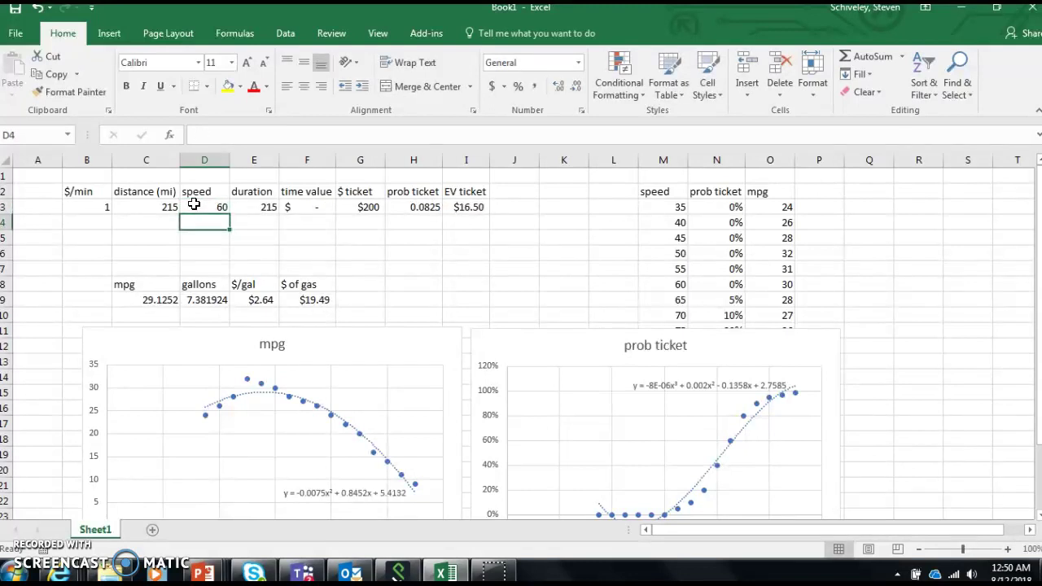
Step: Change H3's test to D3<=60 so 60 mph gives zero ticket probability
{"action": "key", "text": "Right"}
{"action": "key", "text": "Right"}
{"action": "key", "text": "Right"}
{"action": "key", "text": "Right"}
{"action": "key", "text": "Up"}
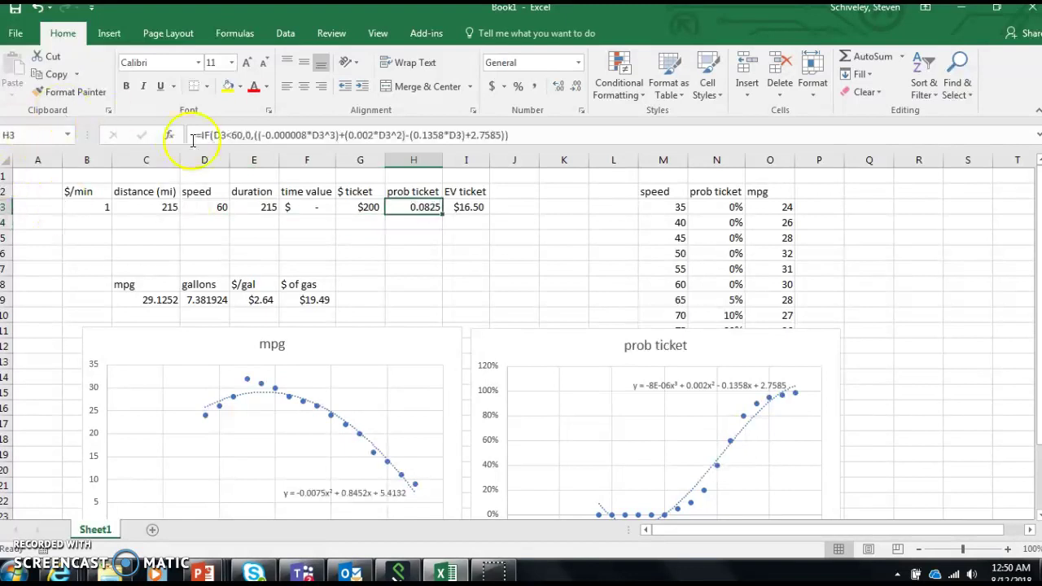
{"action": "left_click", "coordinate": [239, 134]}
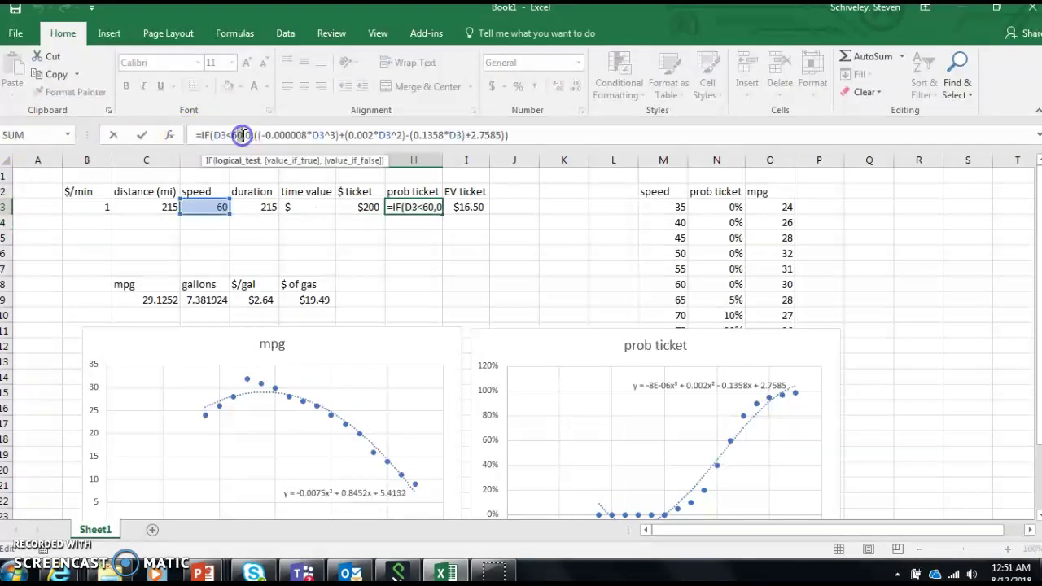
{"action": "type", "text": "="}
{"action": "key", "text": "Return"}
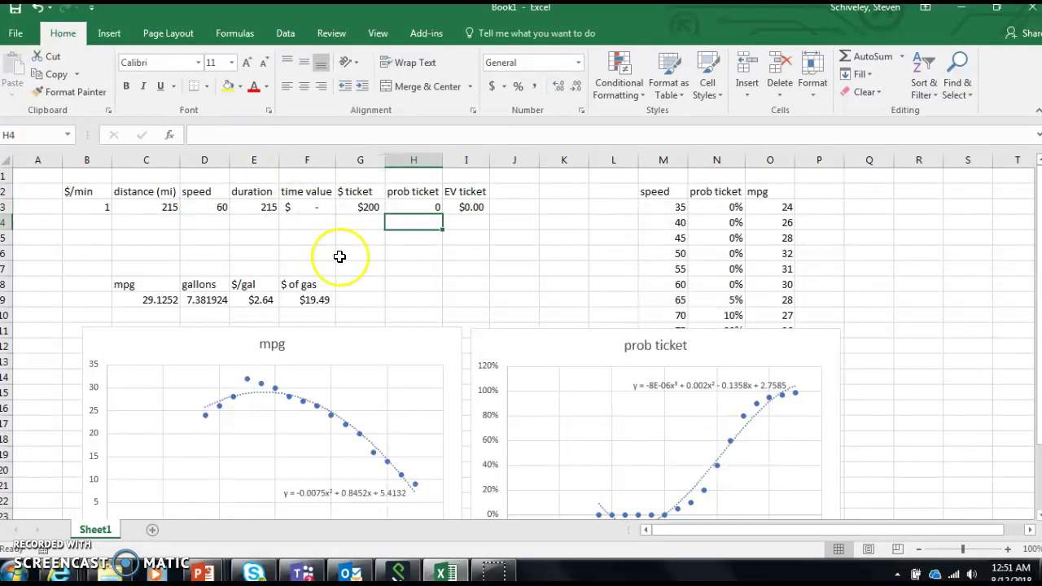
Step: Set the speed in D3 to 65 mph and label I8 'Total EV'
{"action": "left_click", "coordinate": [220, 208]}
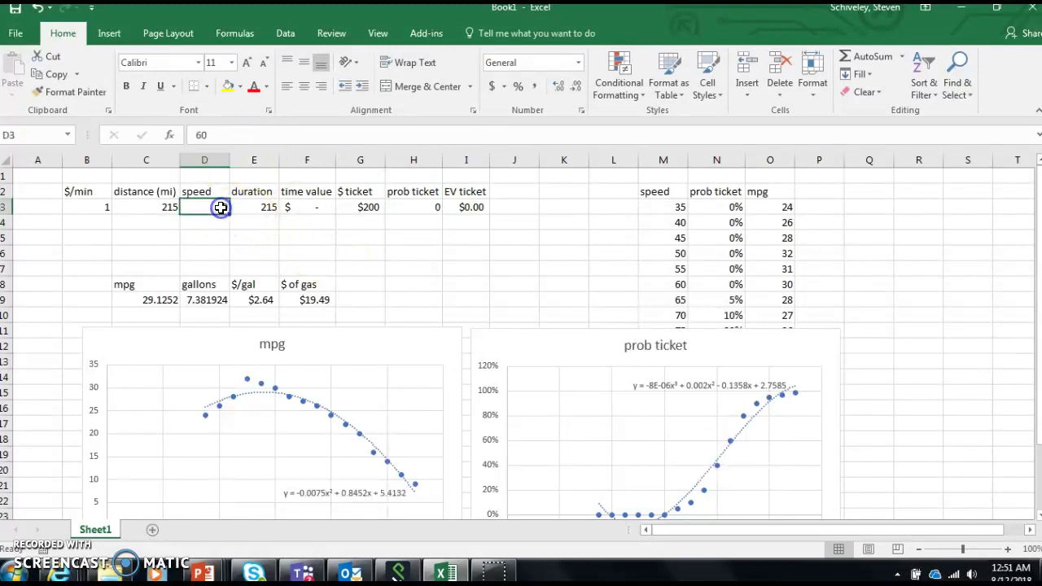
{"action": "type", "text": "65"}
{"action": "key", "text": "Return"}
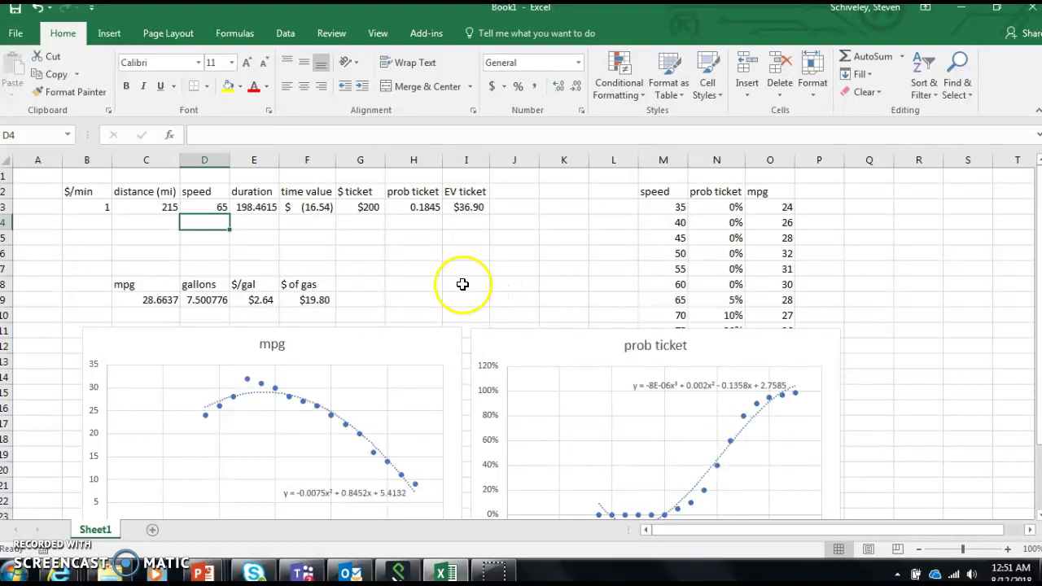
{"action": "left_click", "coordinate": [462, 284]}
{"action": "type", "text": "To"}
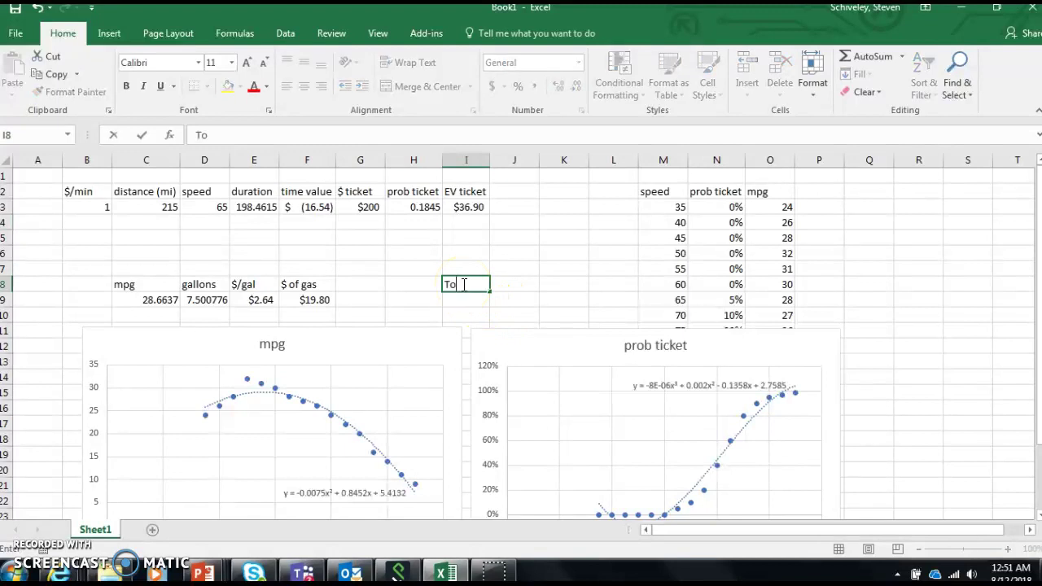
{"action": "type", "text": "tal EV"}
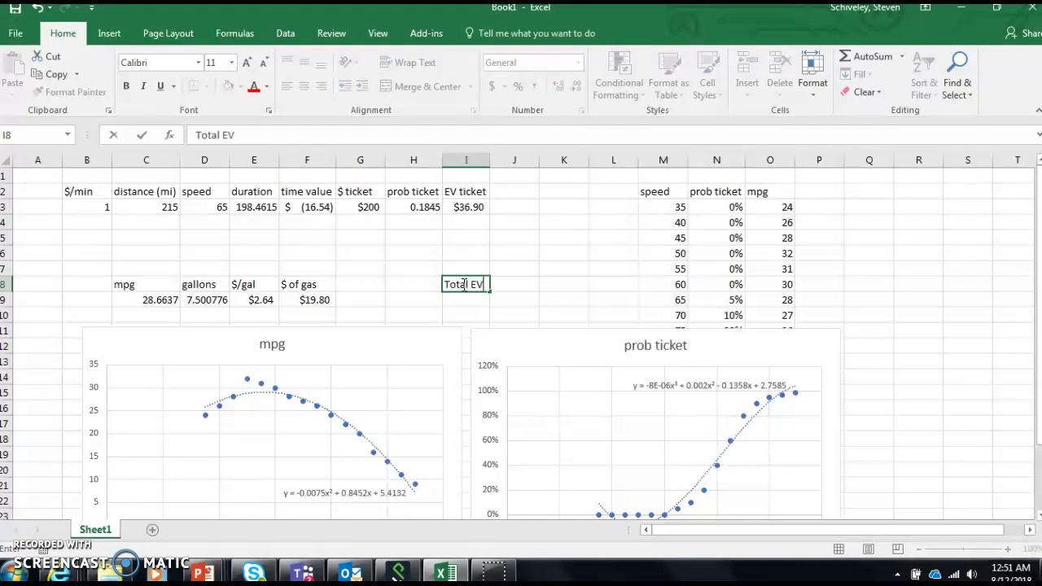
{"action": "key", "text": "Return"}
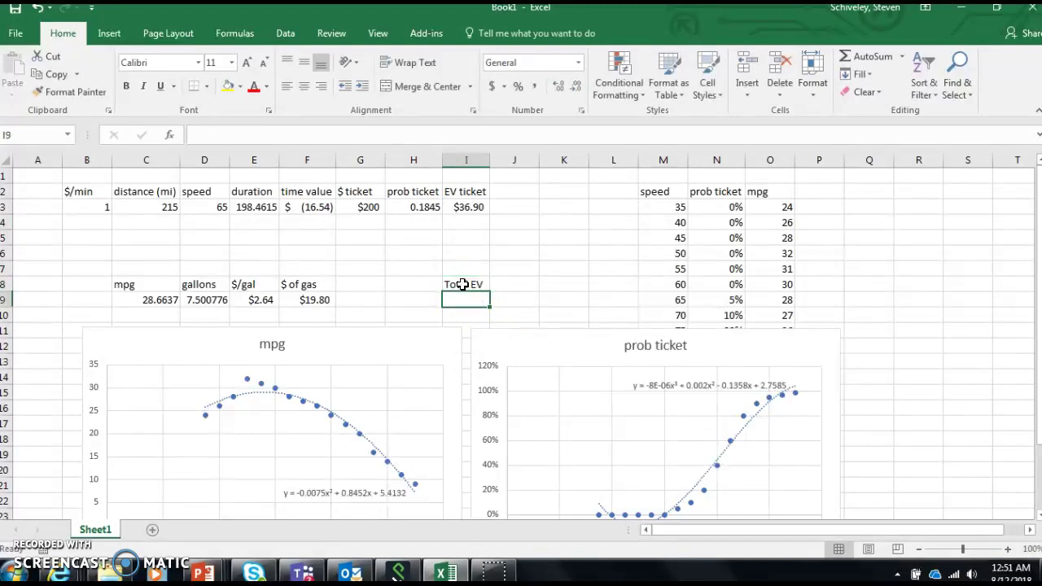
Step: Enter =F3+F9+I3 in I9 to total time value, gas cost and EV ticket
{"action": "type", "text": "="}
{"action": "left_click", "coordinate": [306, 208]}
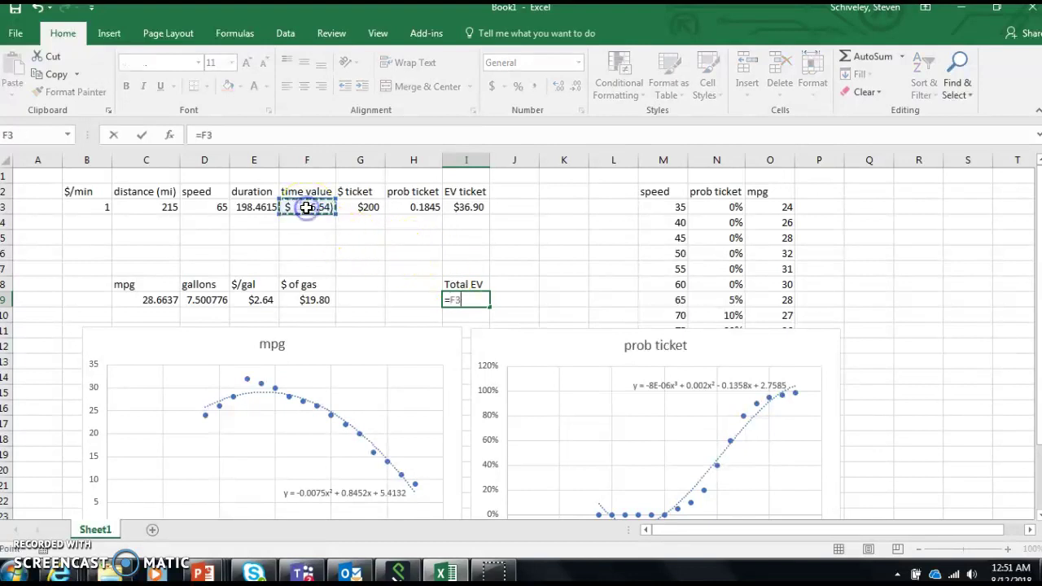
{"action": "type", "text": "+"}
{"action": "left_click", "coordinate": [292, 299]}
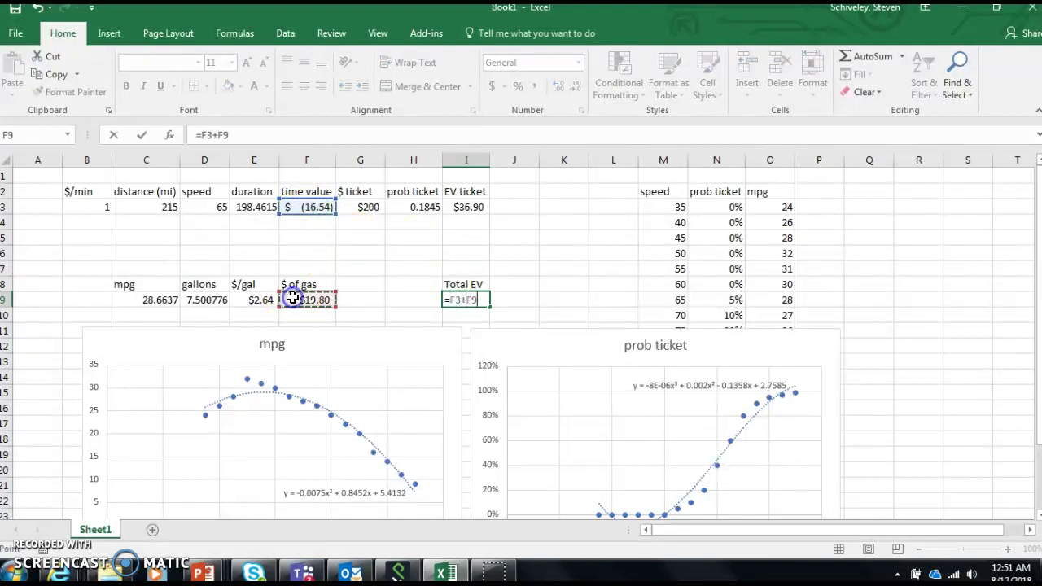
{"action": "type", "text": "+"}
{"action": "left_click", "coordinate": [468, 205]}
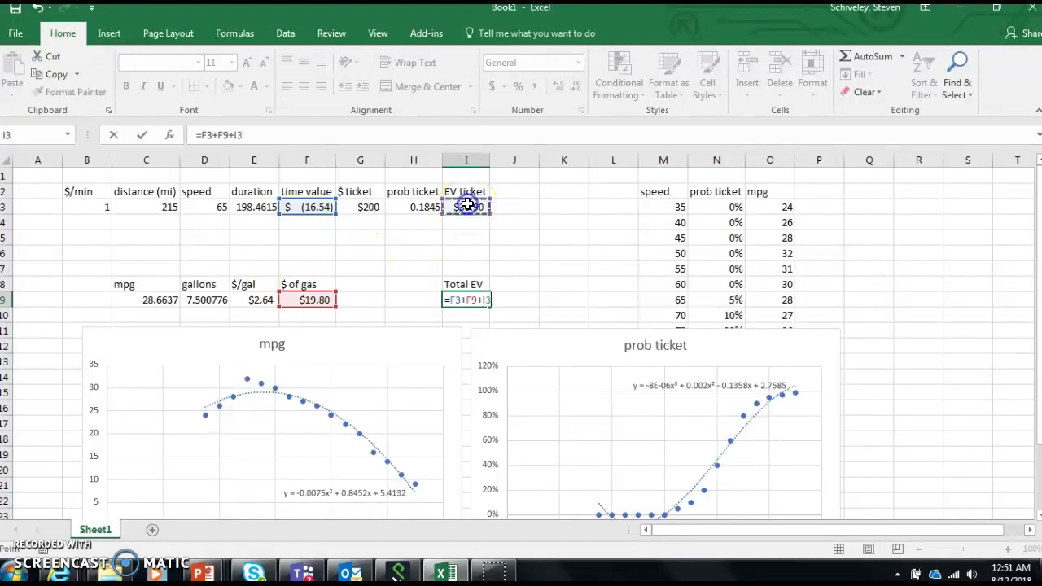
{"action": "key", "text": "Return"}
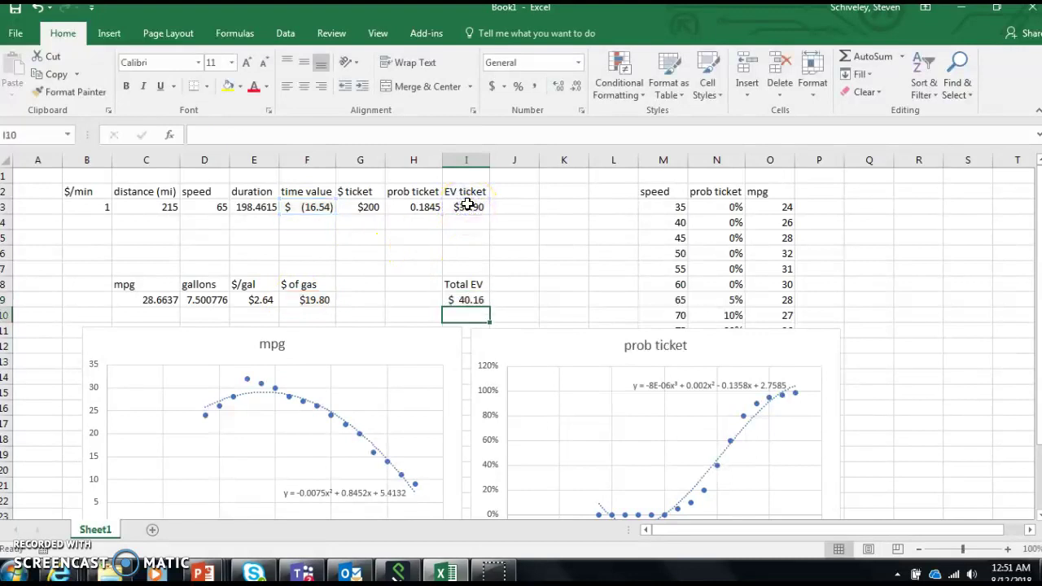
Step: Open Goal Seek from What-If Analysis, then close it without running
{"action": "left_click", "coordinate": [472, 300]}
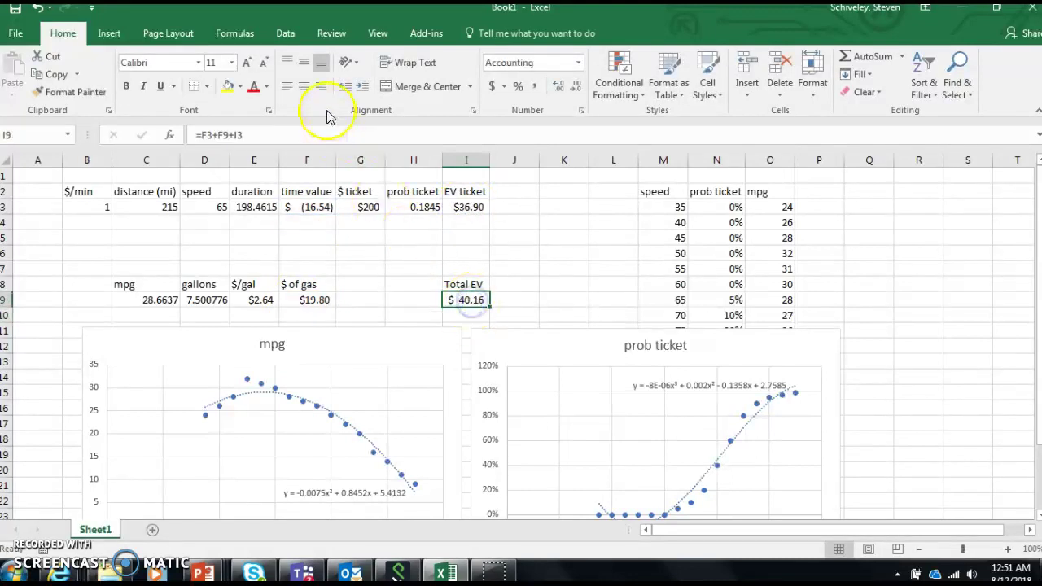
{"action": "left_click", "coordinate": [286, 34]}
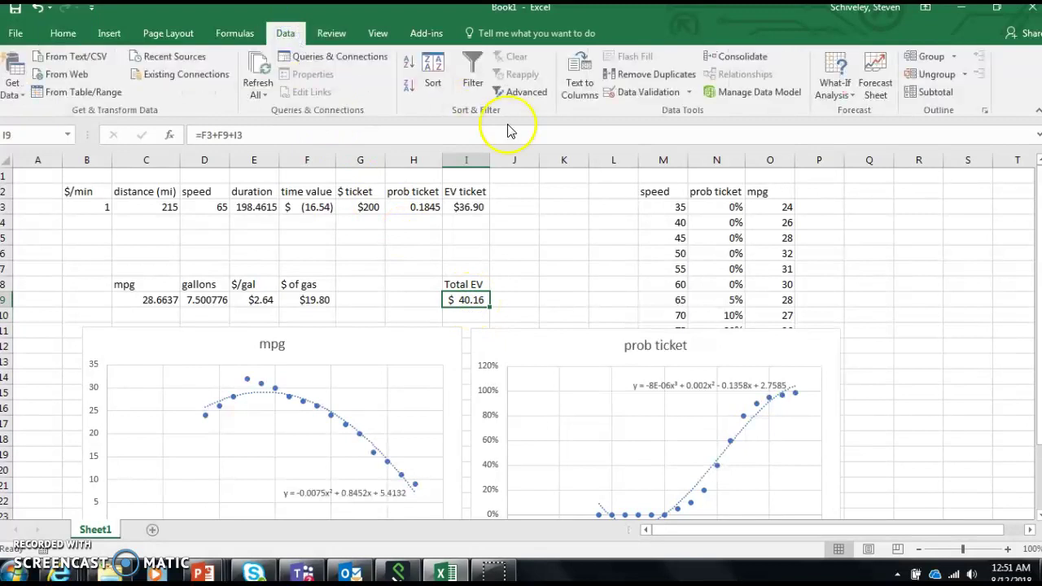
{"action": "left_click", "coordinate": [836, 90]}
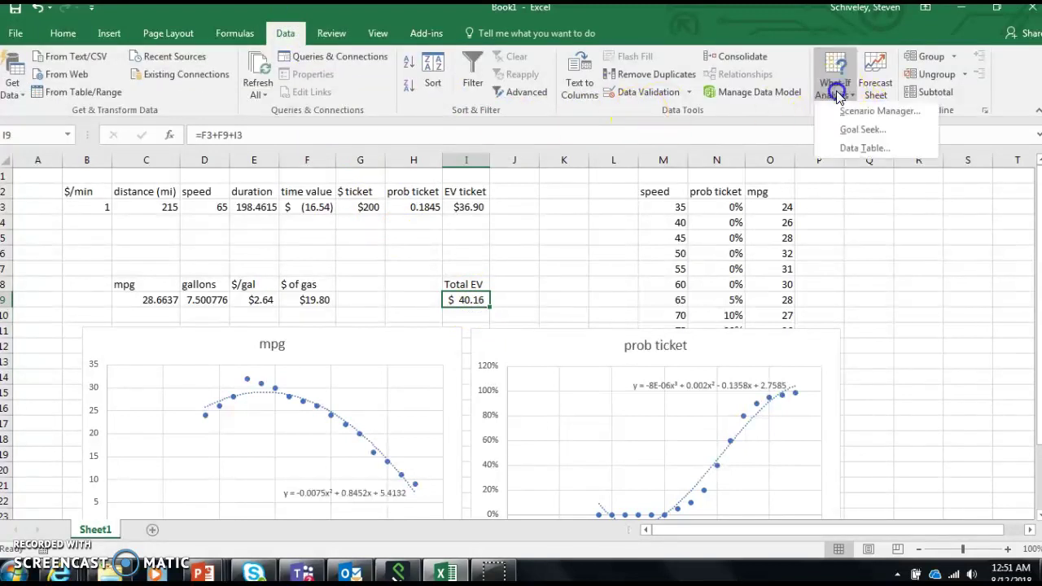
{"action": "left_click", "coordinate": [851, 133]}
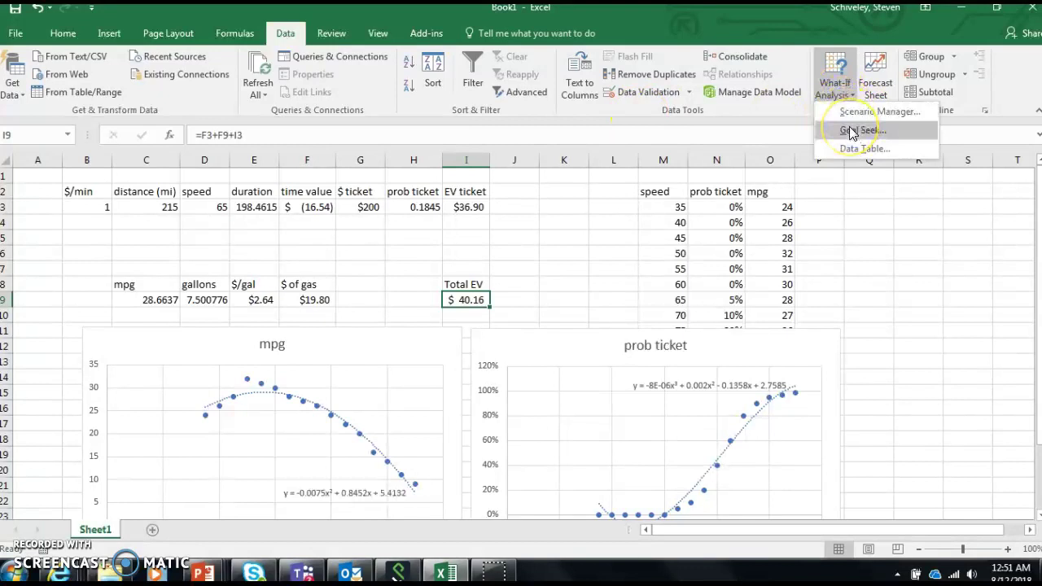
{"action": "left_click", "coordinate": [852, 132]}
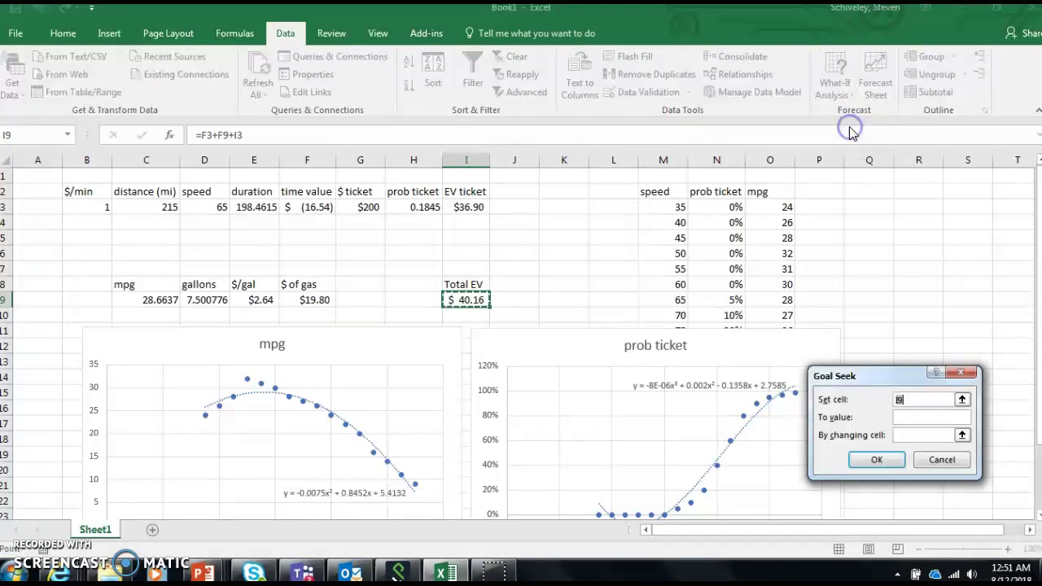
{"action": "left_click", "coordinate": [941, 461]}
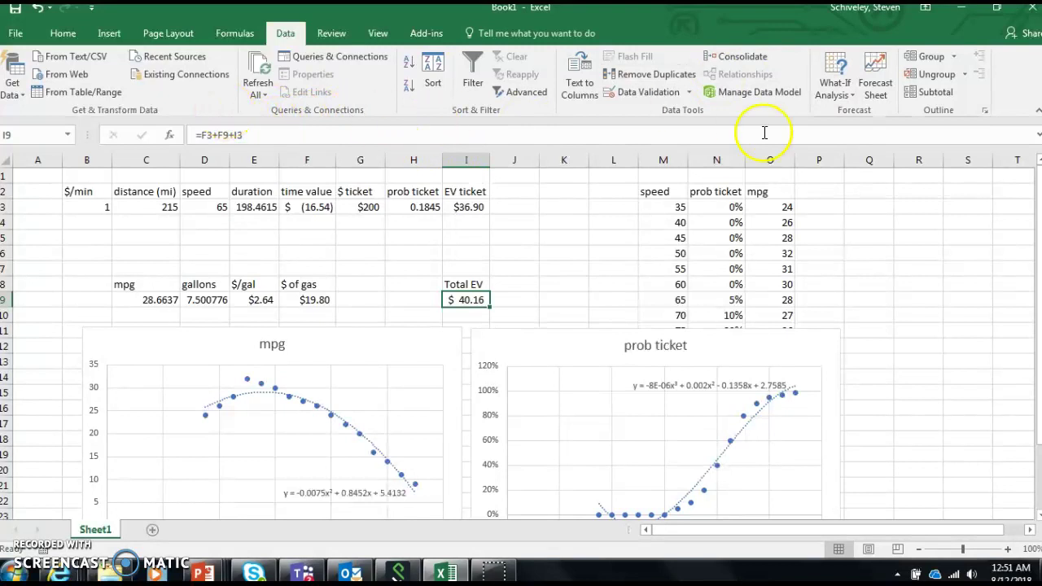
Step: Attempt Goal Seek with changing cell D3 and target 'minimum', then cancel after the error
{"action": "left_click", "coordinate": [840, 96]}
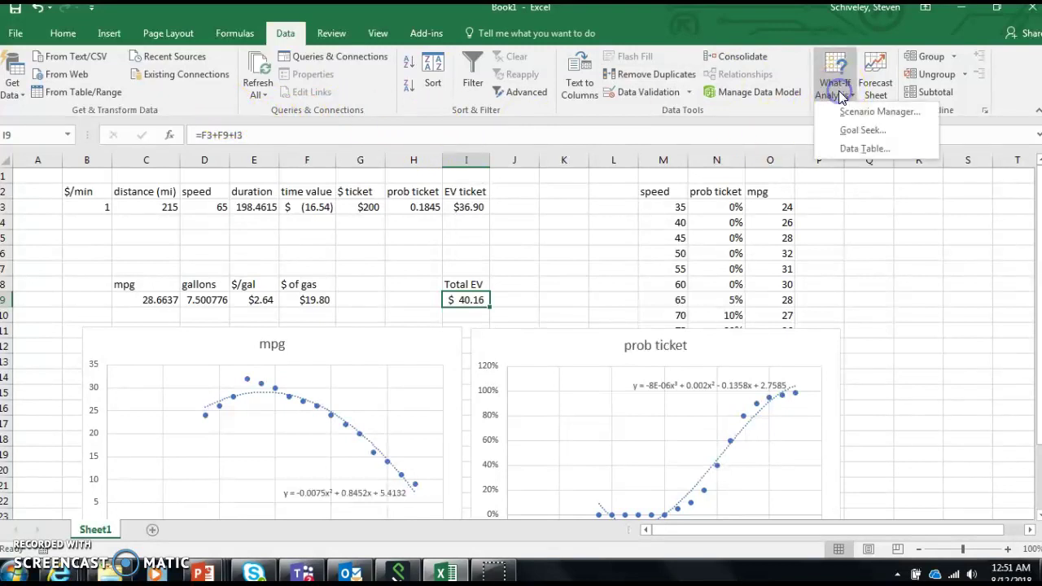
{"action": "left_click", "coordinate": [850, 132]}
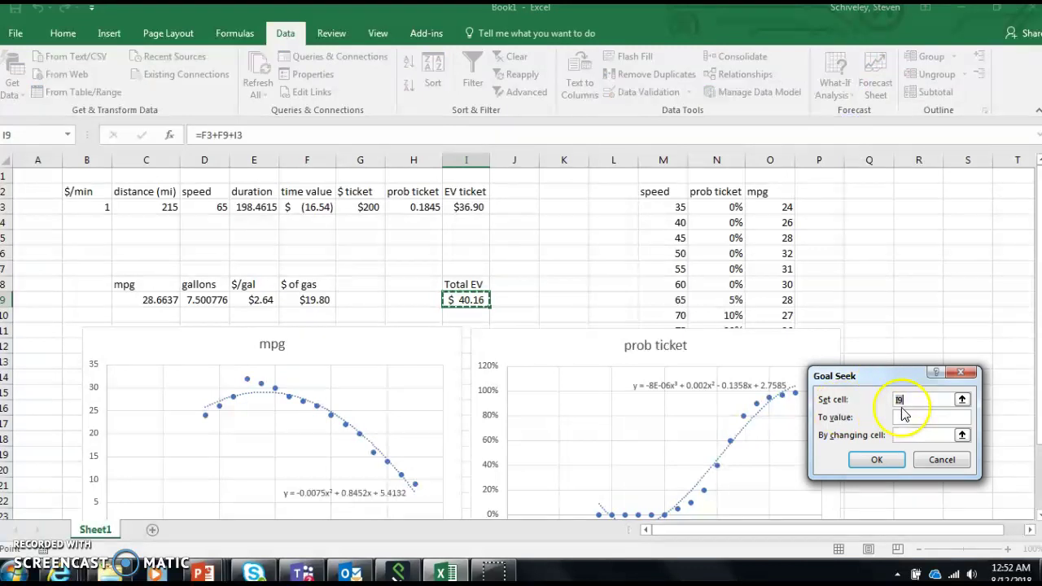
{"action": "left_click", "coordinate": [961, 418]}
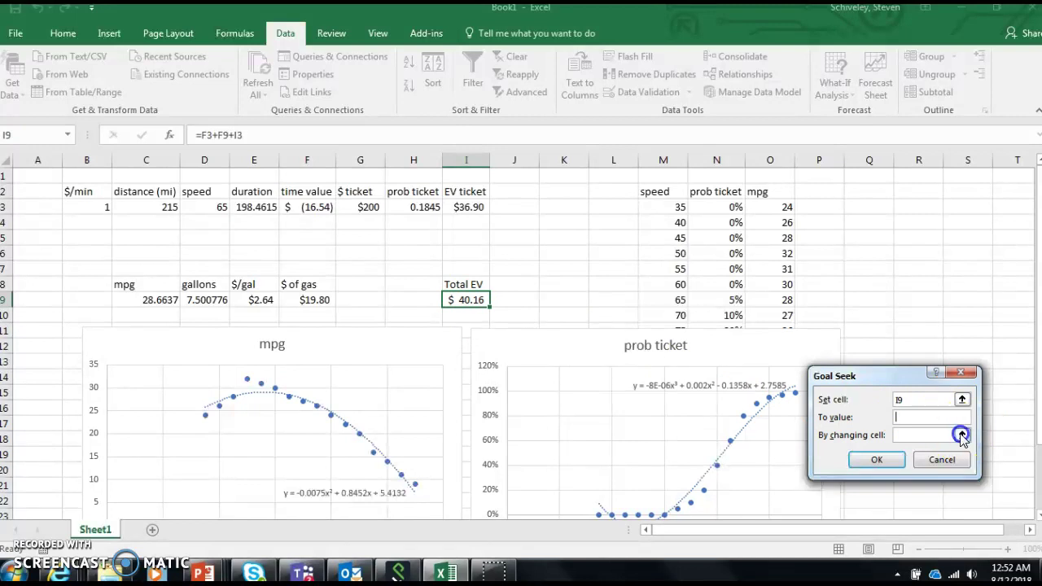
{"action": "left_click", "coordinate": [962, 435]}
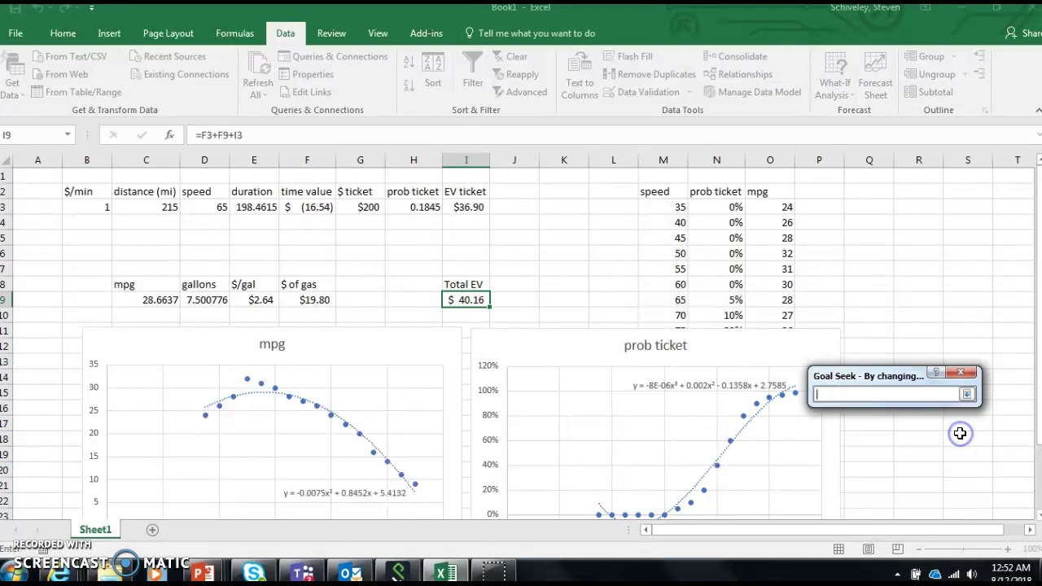
{"action": "left_click", "coordinate": [206, 208]}
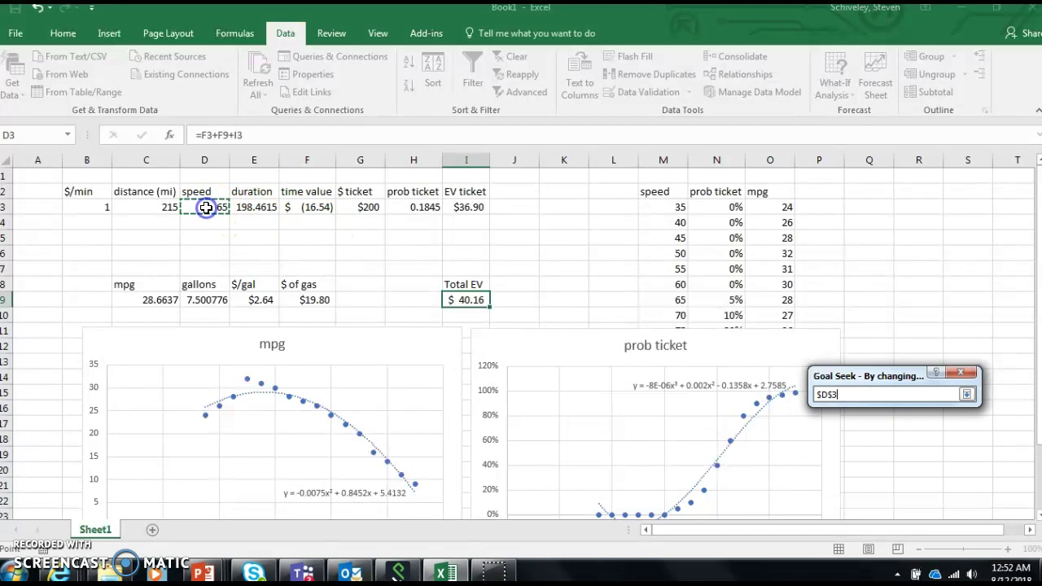
{"action": "left_click", "coordinate": [966, 394]}
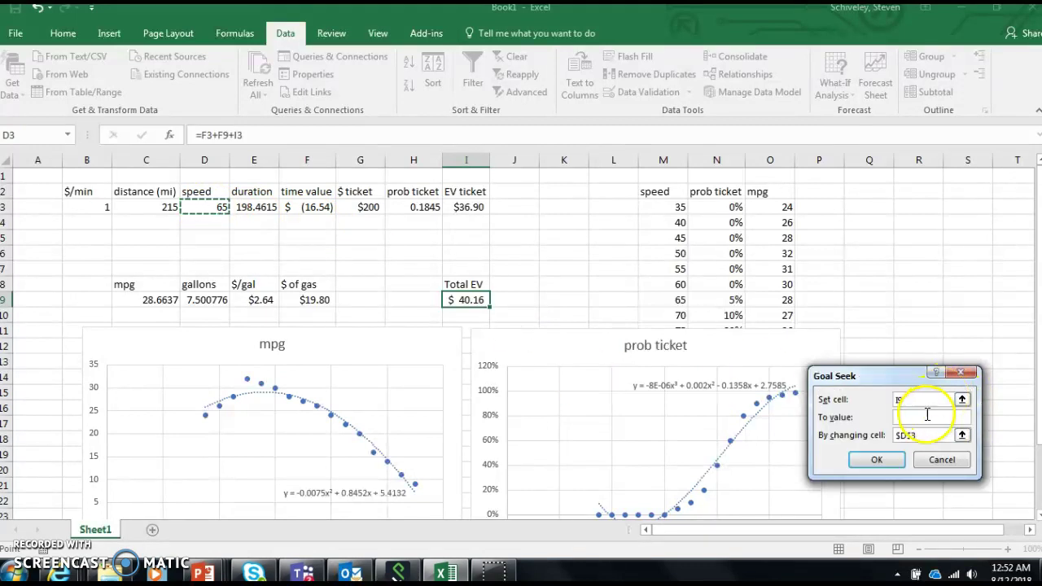
{"action": "left_click", "coordinate": [924, 419]}
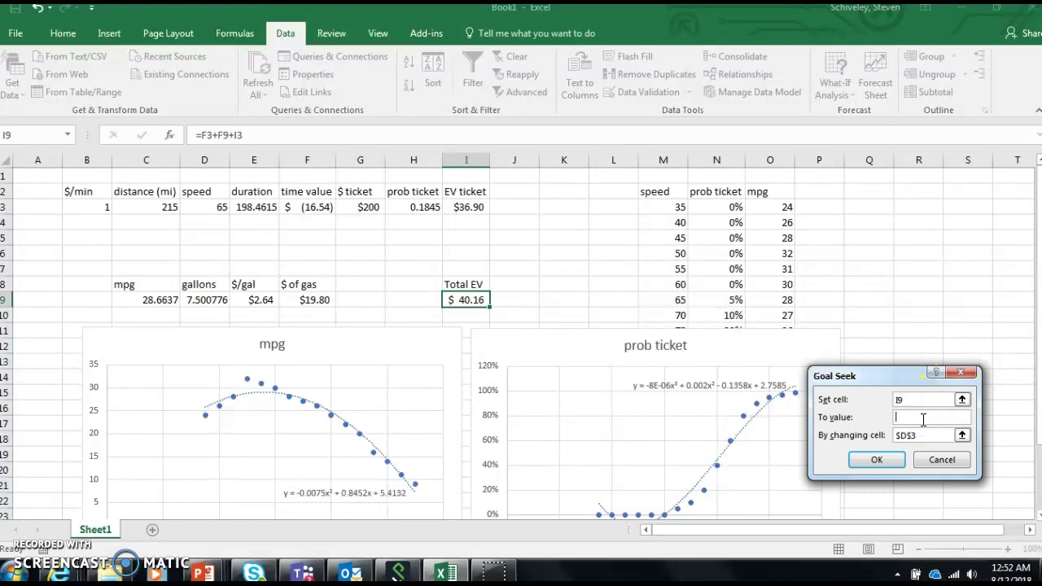
{"action": "type", "text": "minimum"}
{"action": "key", "text": "Return"}
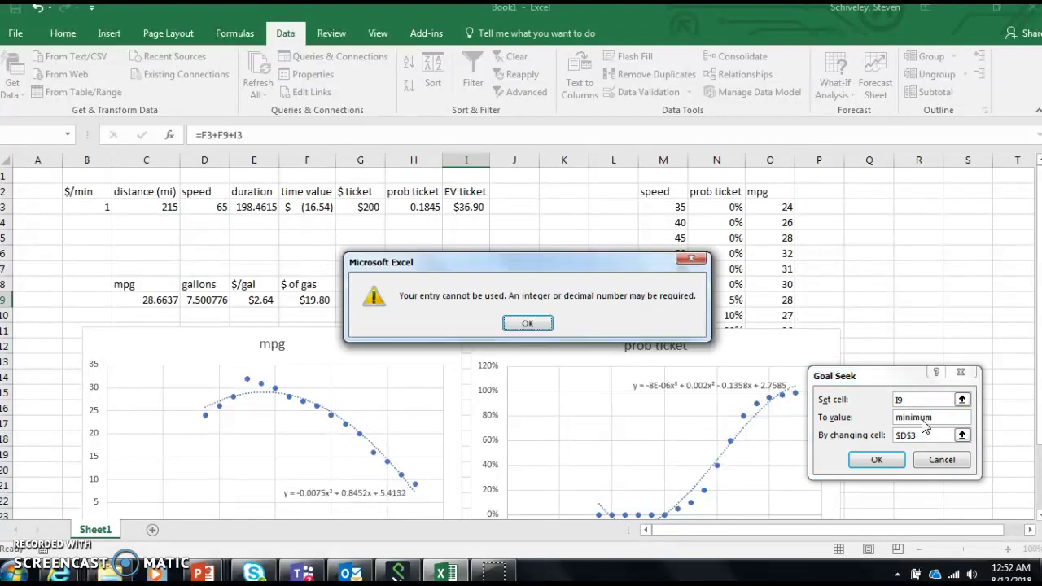
{"action": "left_click", "coordinate": [528, 323]}
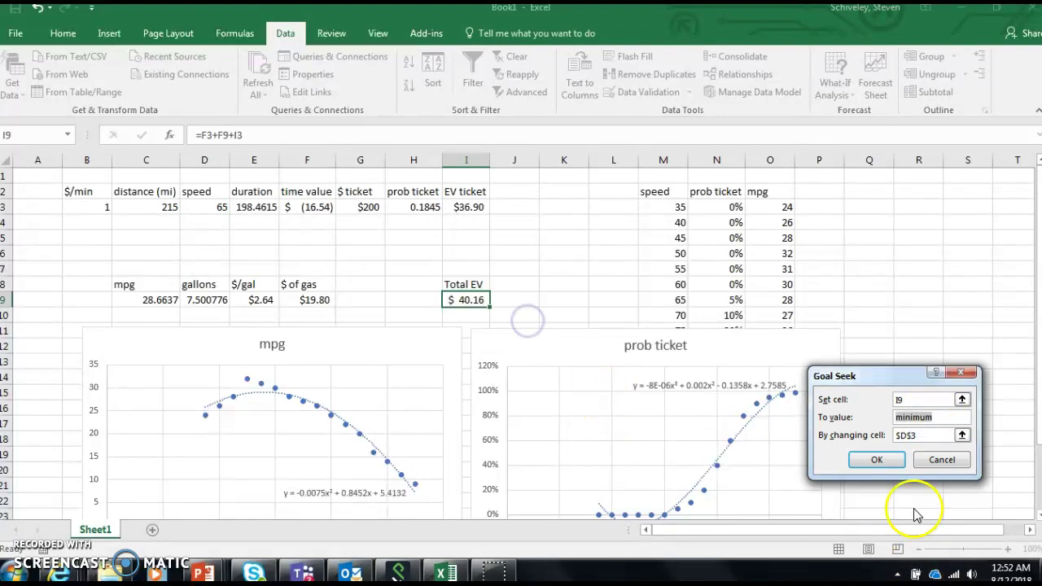
{"action": "left_click", "coordinate": [942, 461]}
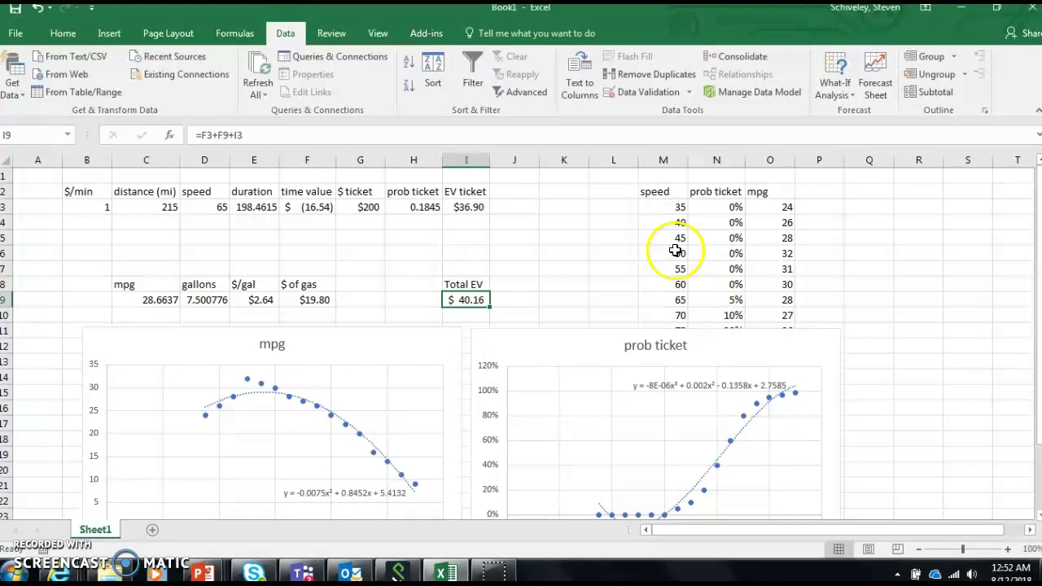
Step: Add a scenario named 'optimal speed' with changing cell I9, accepting the formula warning
{"action": "left_click", "coordinate": [830, 90]}
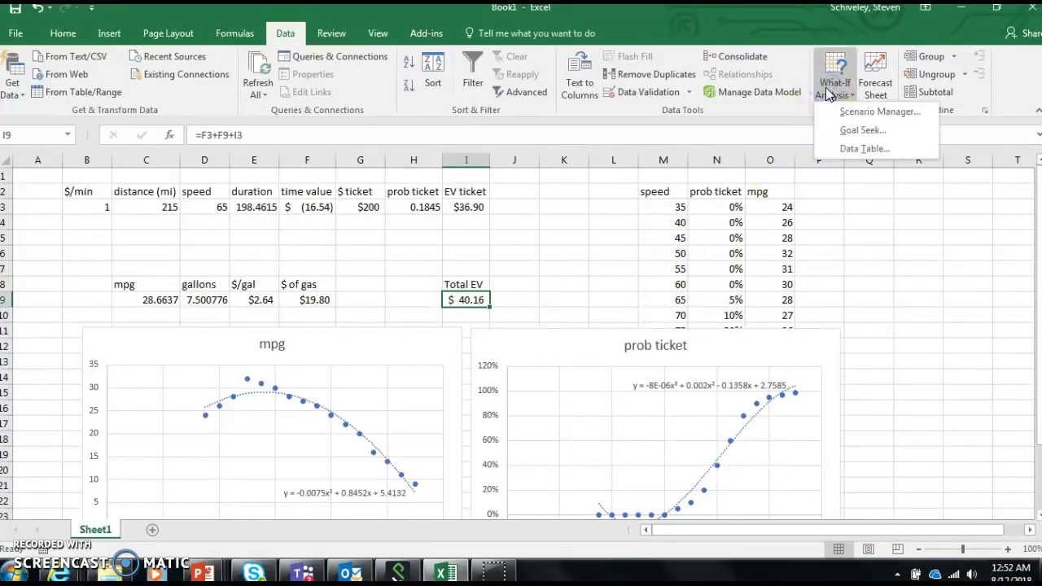
{"action": "left_click", "coordinate": [835, 111]}
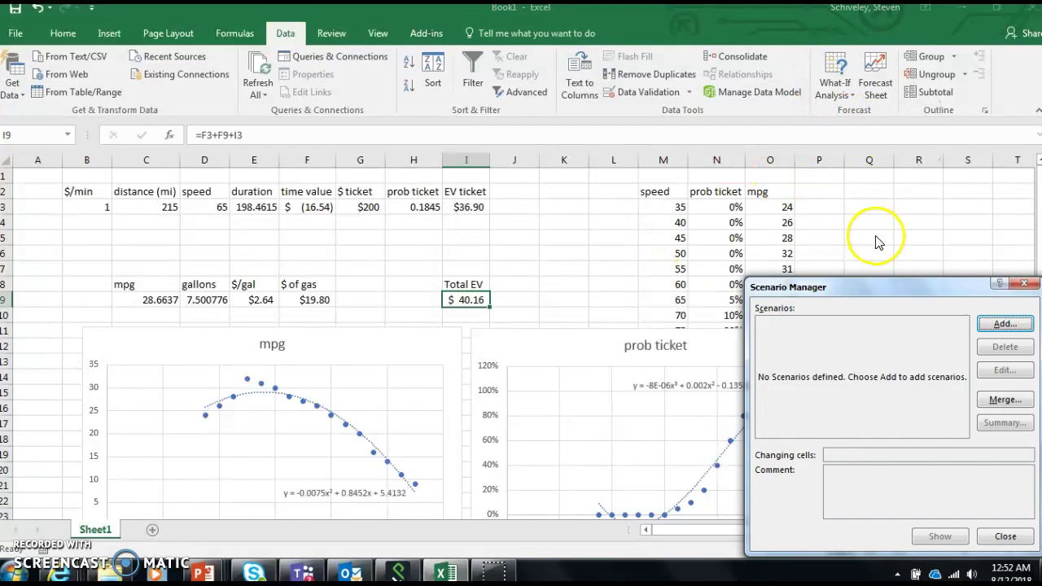
{"action": "left_click_drag", "start_coordinate": [875, 283], "coordinate": [753, 180]}
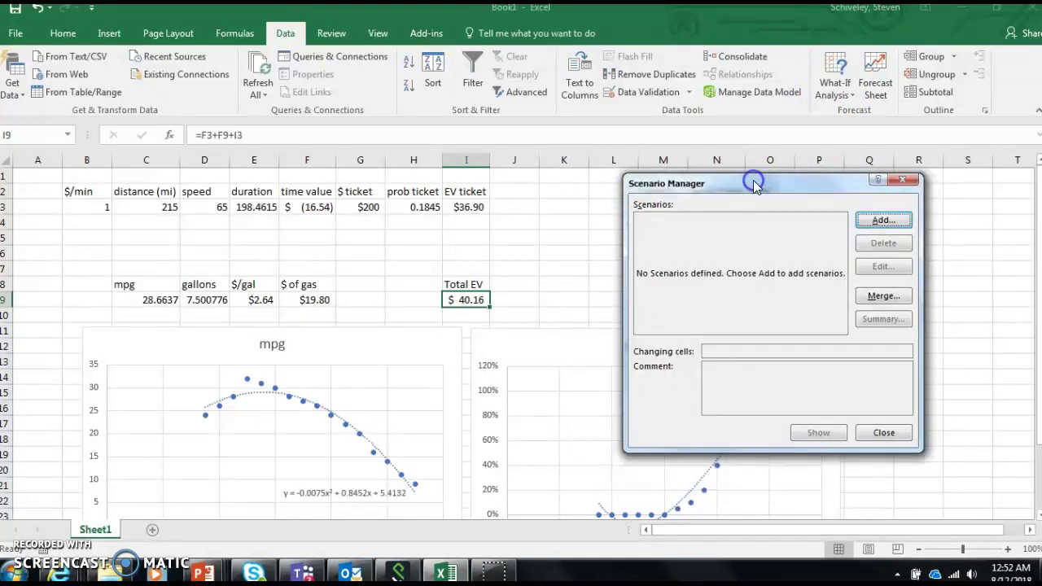
{"action": "left_click", "coordinate": [889, 228]}
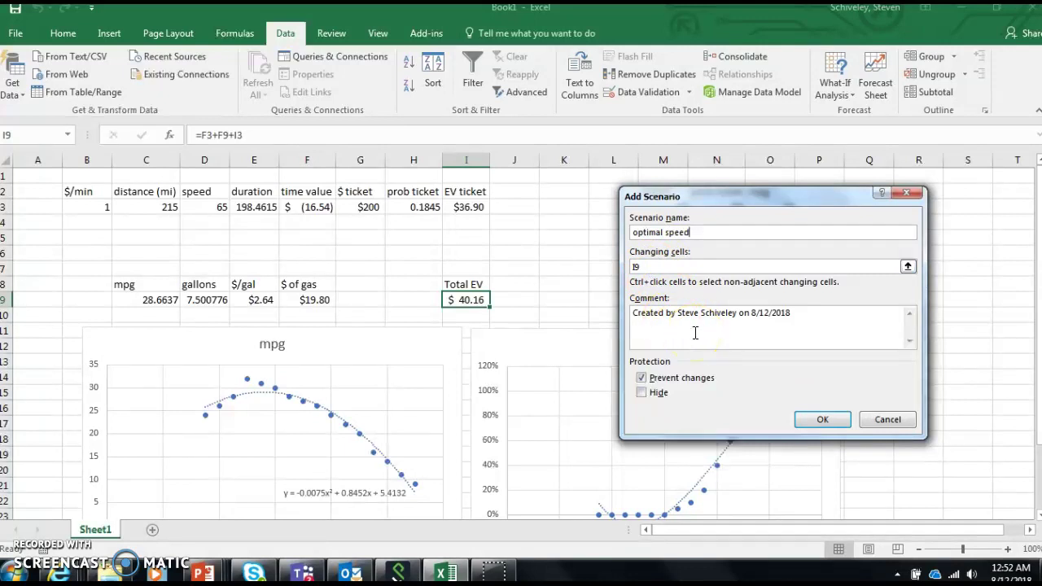
{"action": "left_click", "coordinate": [822, 420]}
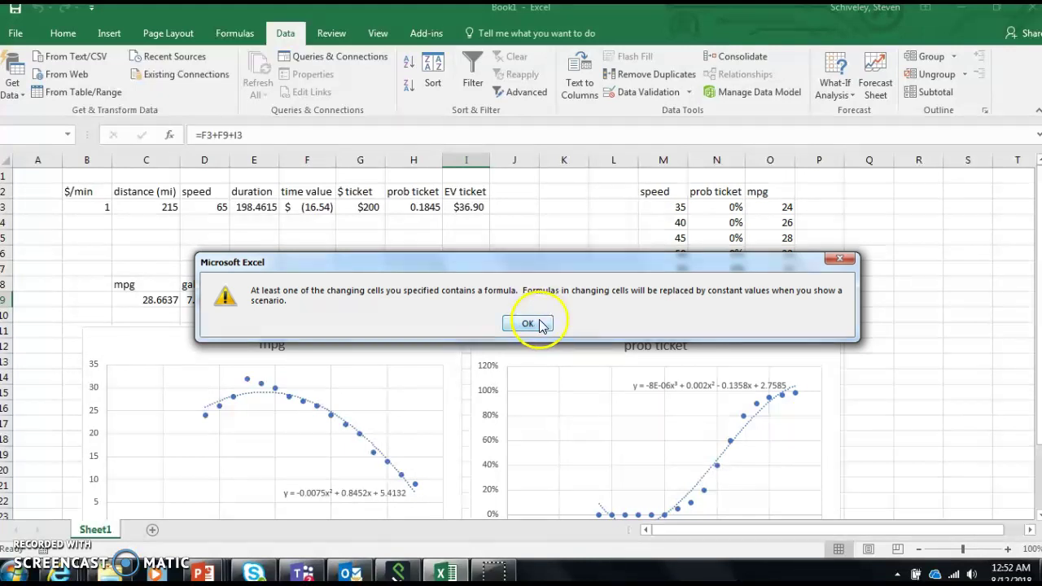
{"action": "left_click", "coordinate": [529, 324]}
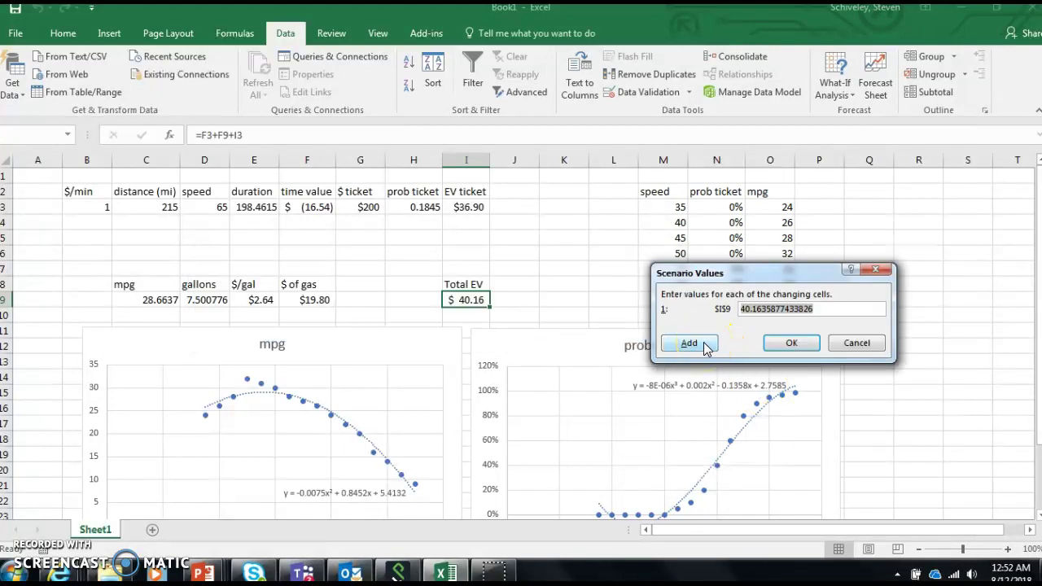
Step: Save the scenario values, discard the extra scenario and close Scenario Manager
{"action": "left_click", "coordinate": [689, 343]}
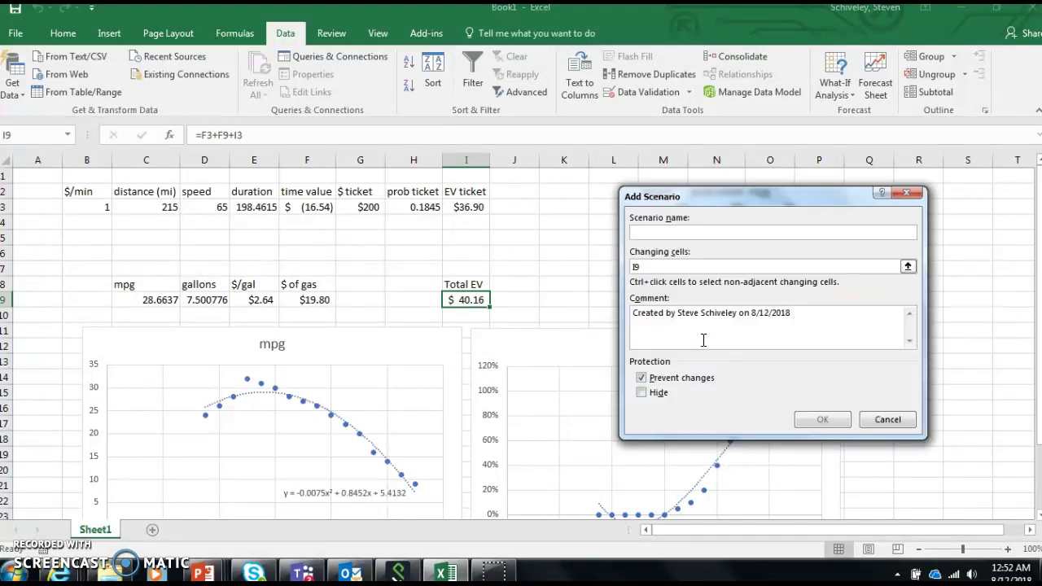
{"action": "left_click", "coordinate": [908, 266]}
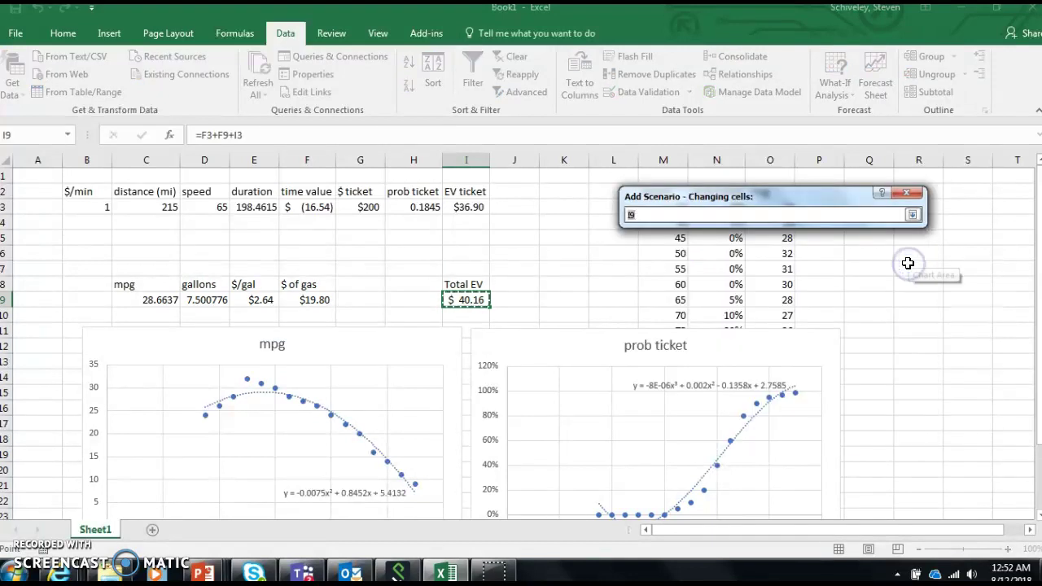
{"action": "left_click", "coordinate": [912, 215]}
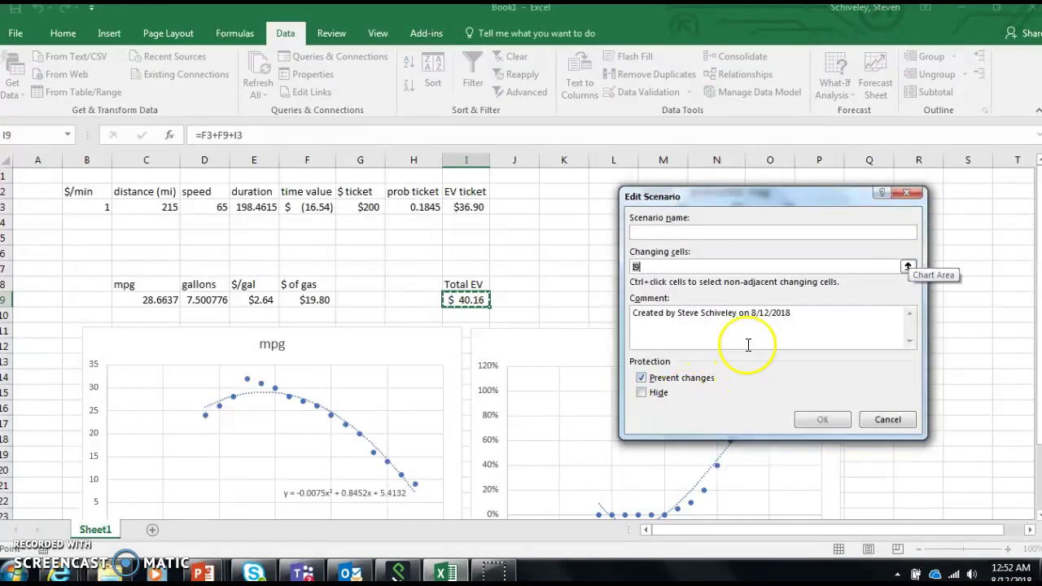
{"action": "left_click", "coordinate": [756, 314]}
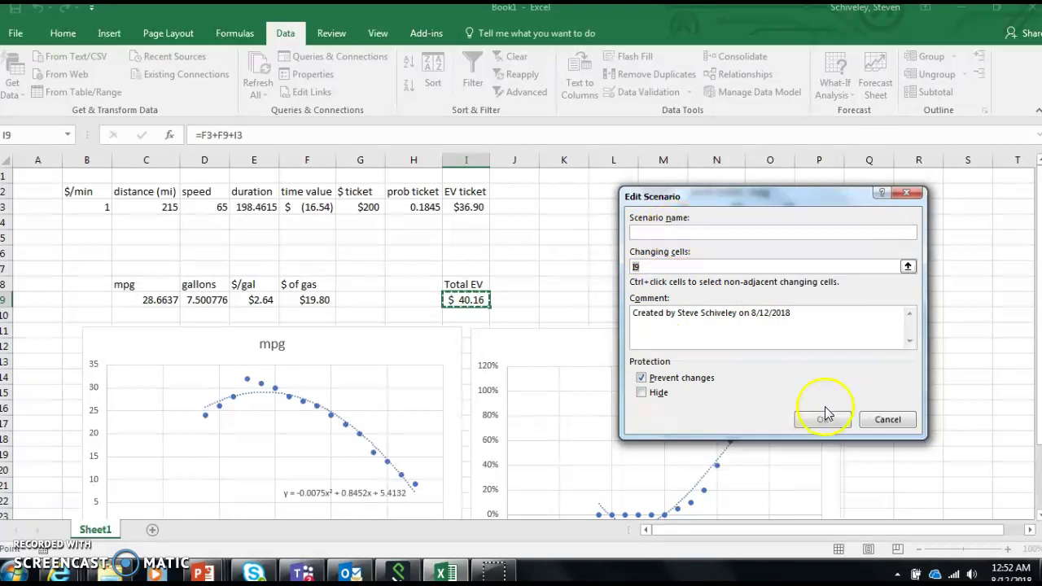
{"action": "left_click", "coordinate": [872, 421]}
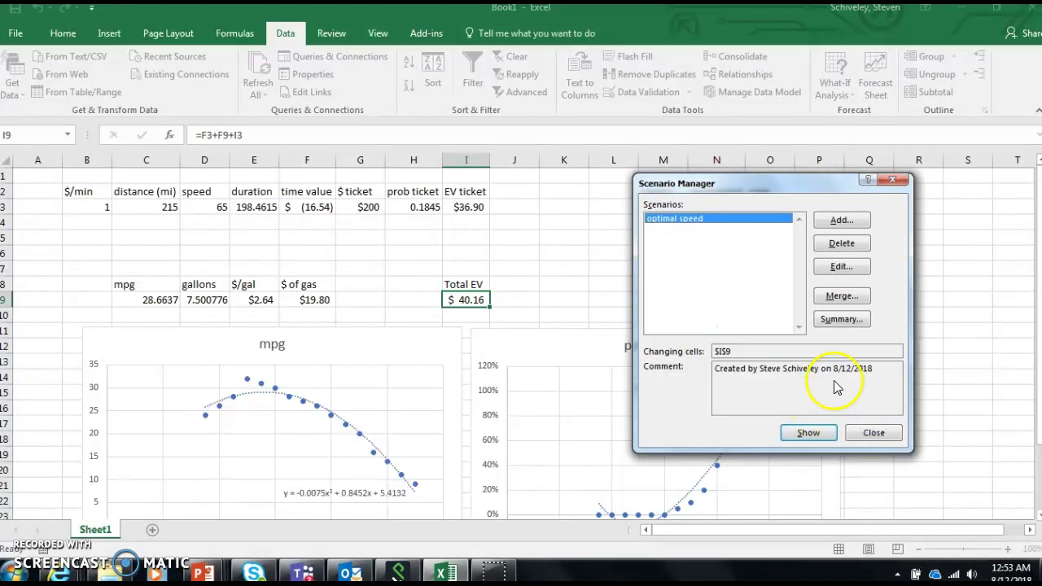
{"action": "left_click", "coordinate": [872, 432]}
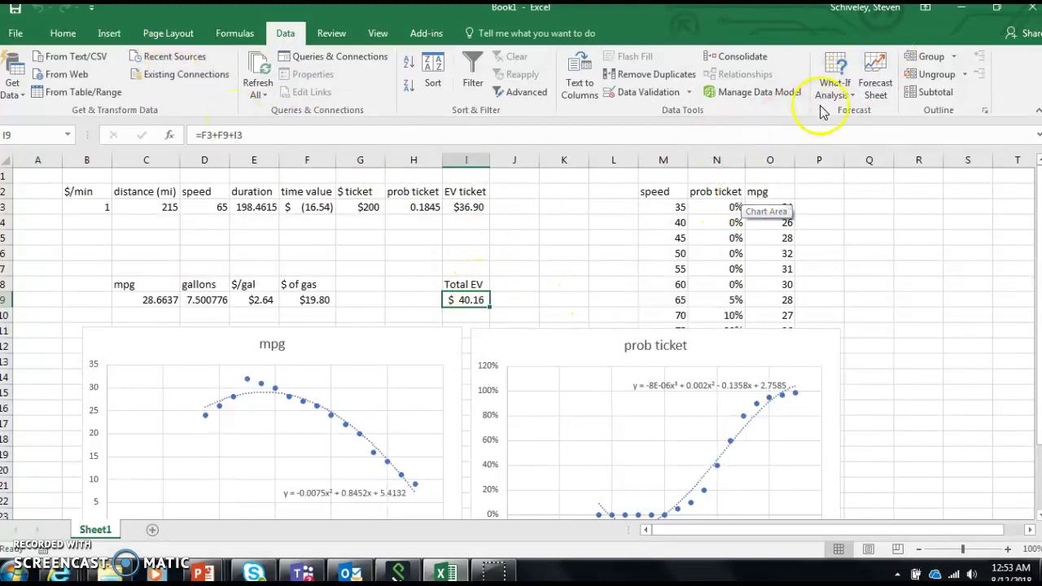
{"action": "left_click", "coordinate": [845, 71]}
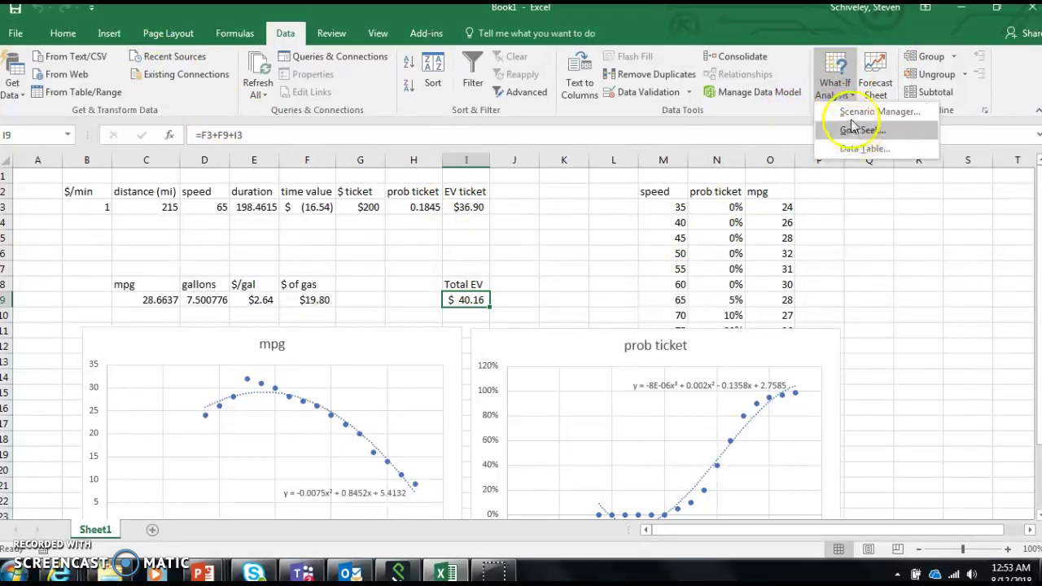
{"action": "left_click", "coordinate": [856, 130]}
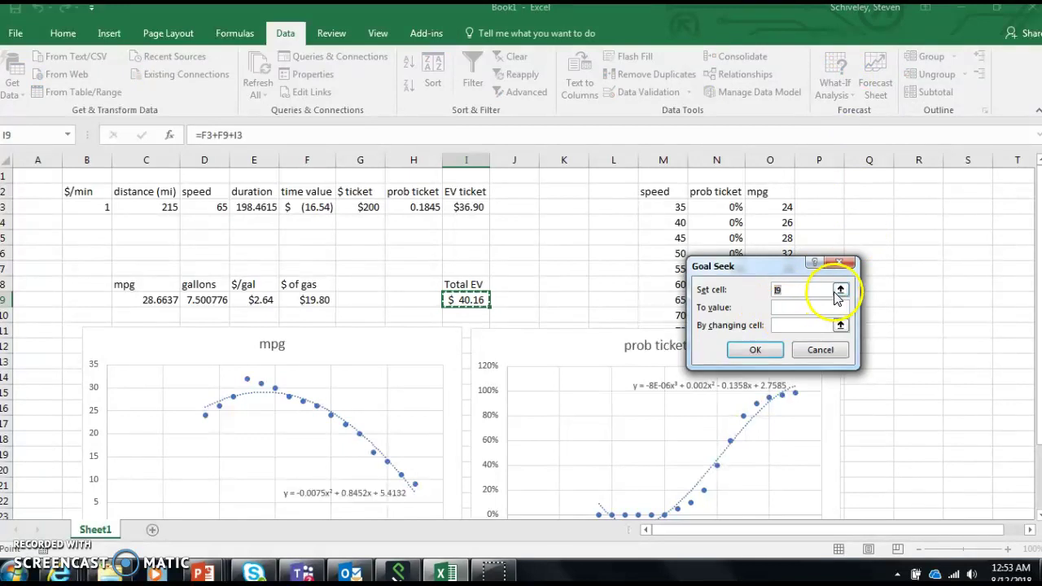
{"action": "left_click", "coordinate": [839, 262]}
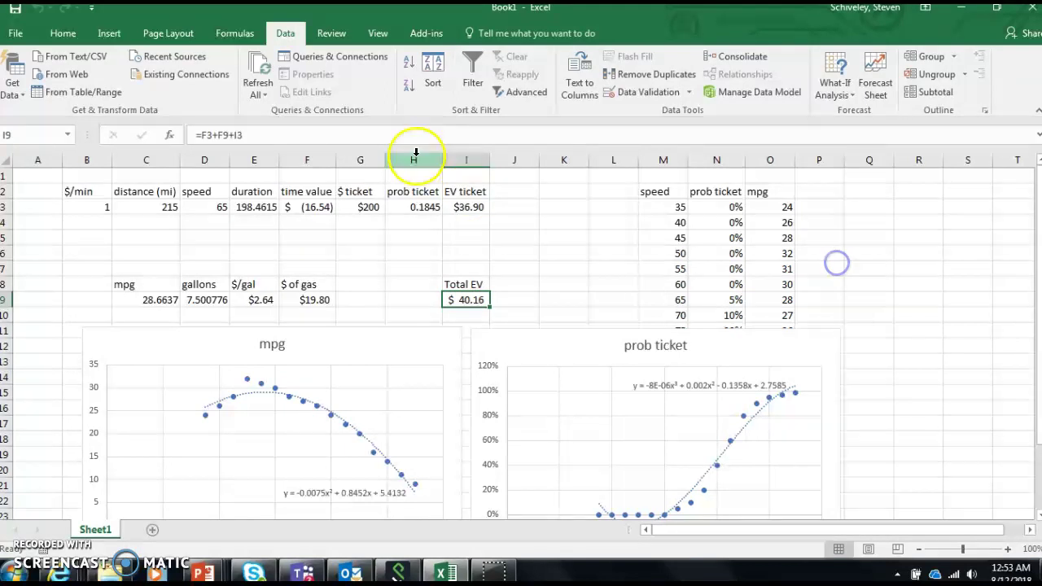
{"action": "left_click", "coordinate": [519, 92]}
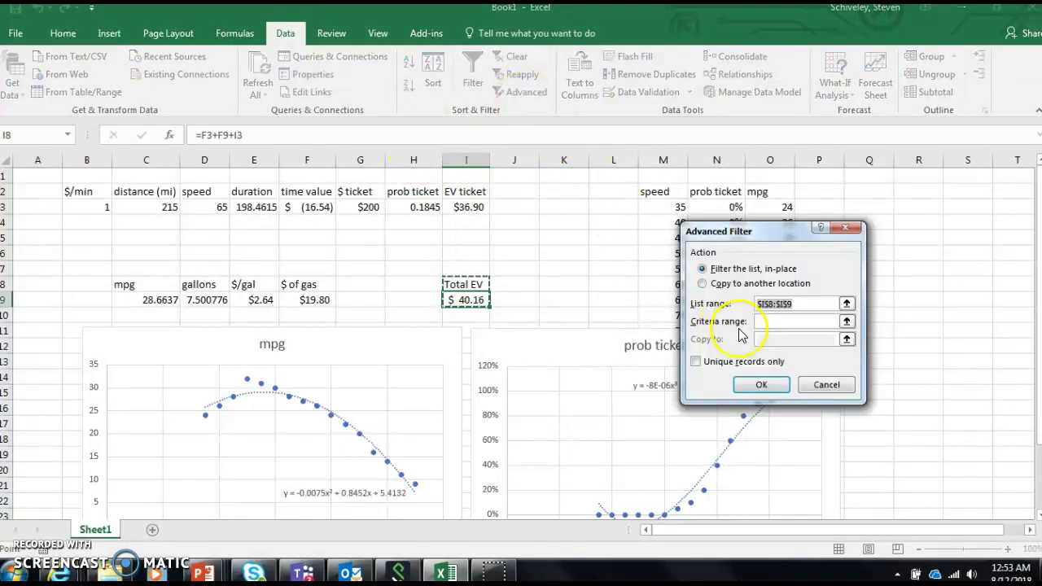
{"action": "left_click", "coordinate": [811, 387]}
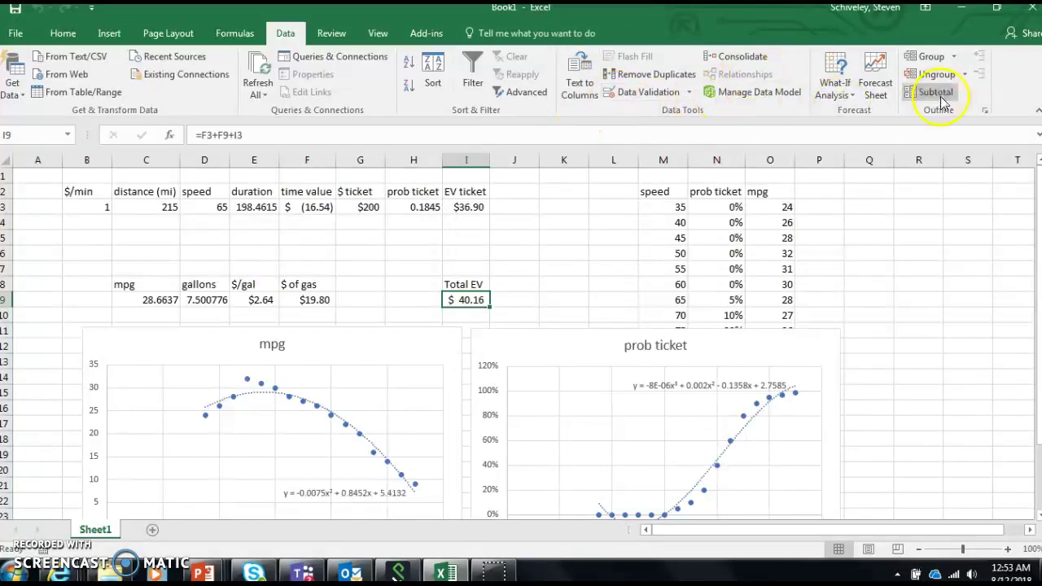
Step: Search 'solver' in Tell me and enable the Solver Add-in from the Add-ins list
{"action": "left_click", "coordinate": [486, 32]}
{"action": "type", "text": "solver"}
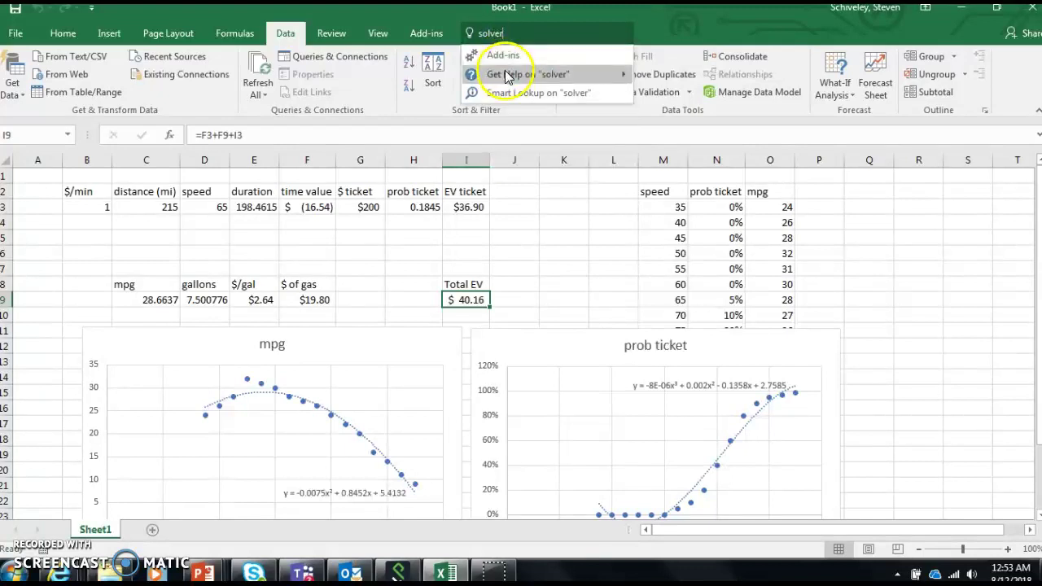
{"action": "left_click", "coordinate": [503, 55]}
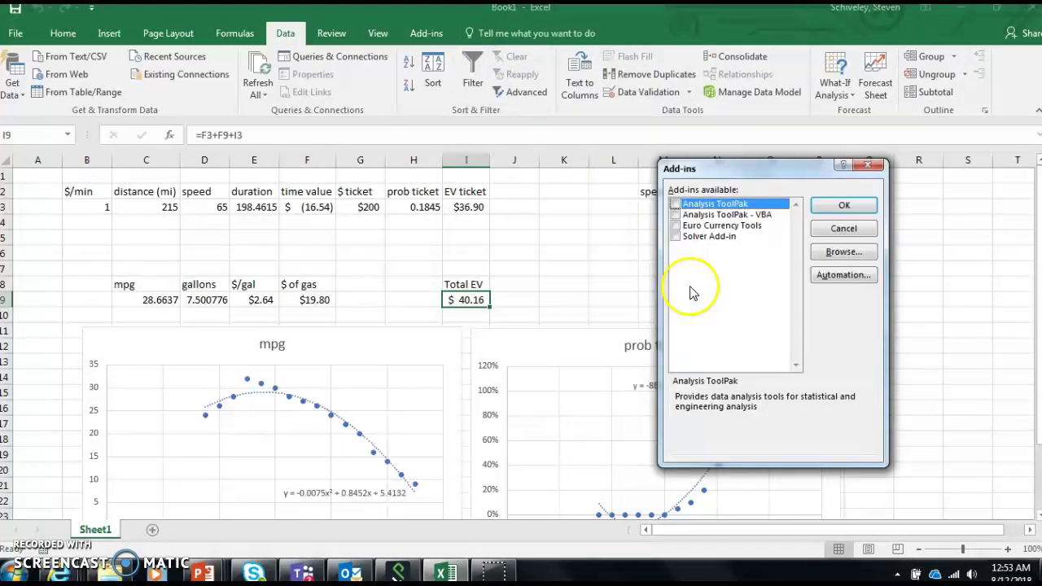
{"action": "left_click", "coordinate": [677, 238]}
{"action": "left_click", "coordinate": [844, 205]}
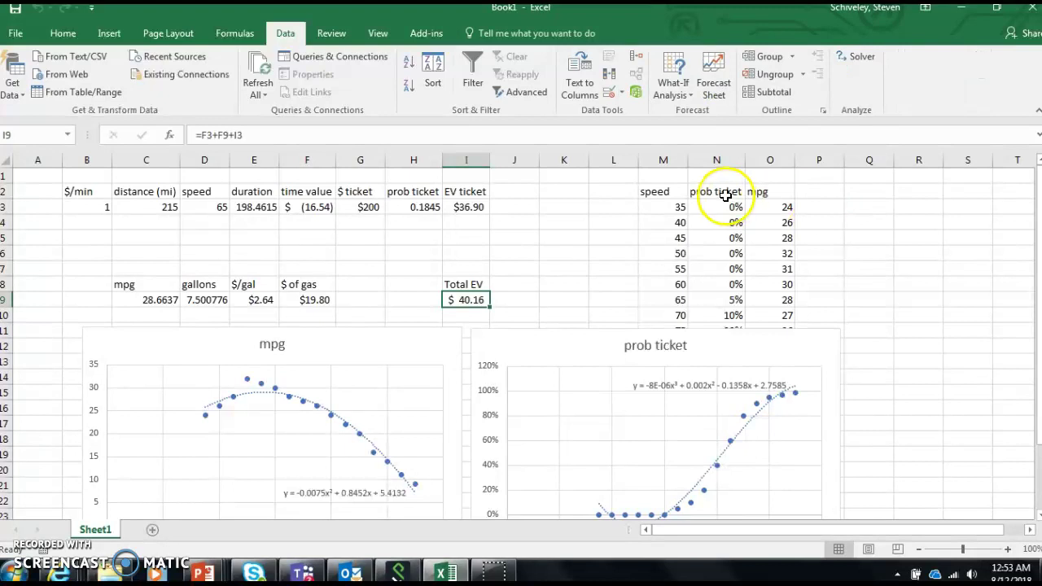
Step: Run Solver to minimise $I$9 by changing D3, keeping the ~61 mph, $16 solution
{"action": "left_click", "coordinate": [857, 58]}
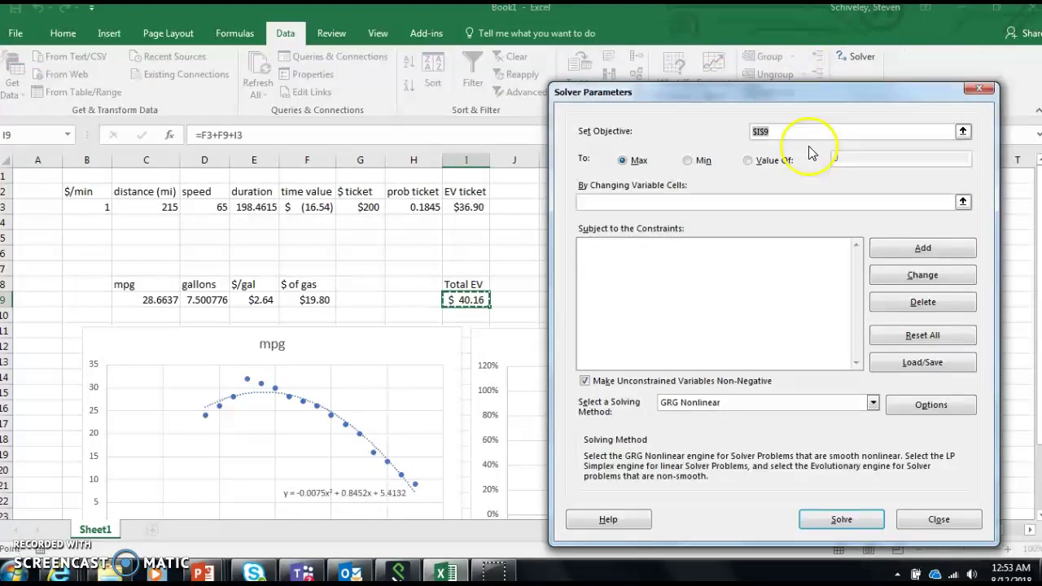
{"action": "left_click", "coordinate": [688, 161]}
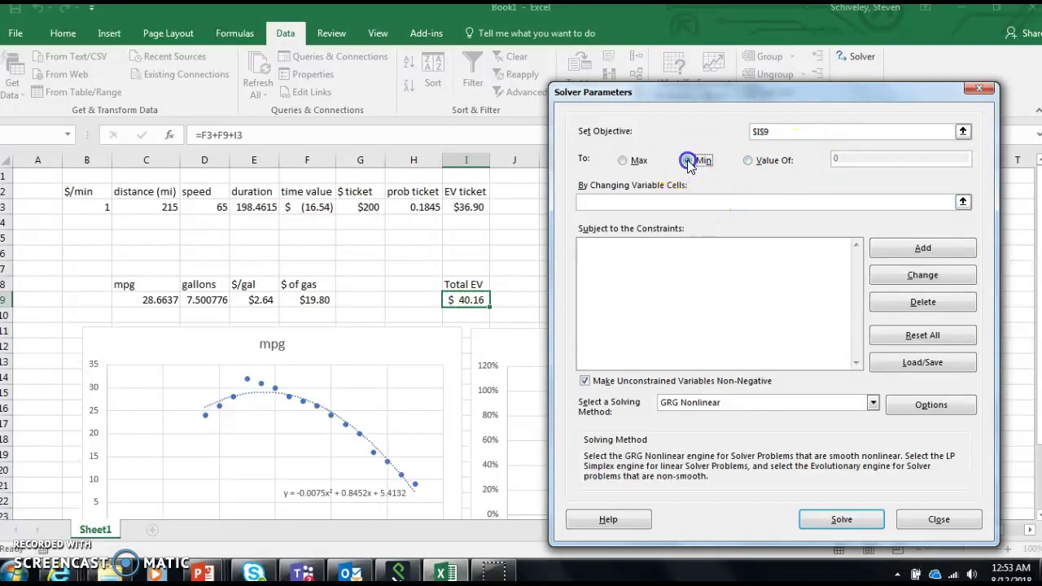
{"action": "left_click", "coordinate": [790, 201]}
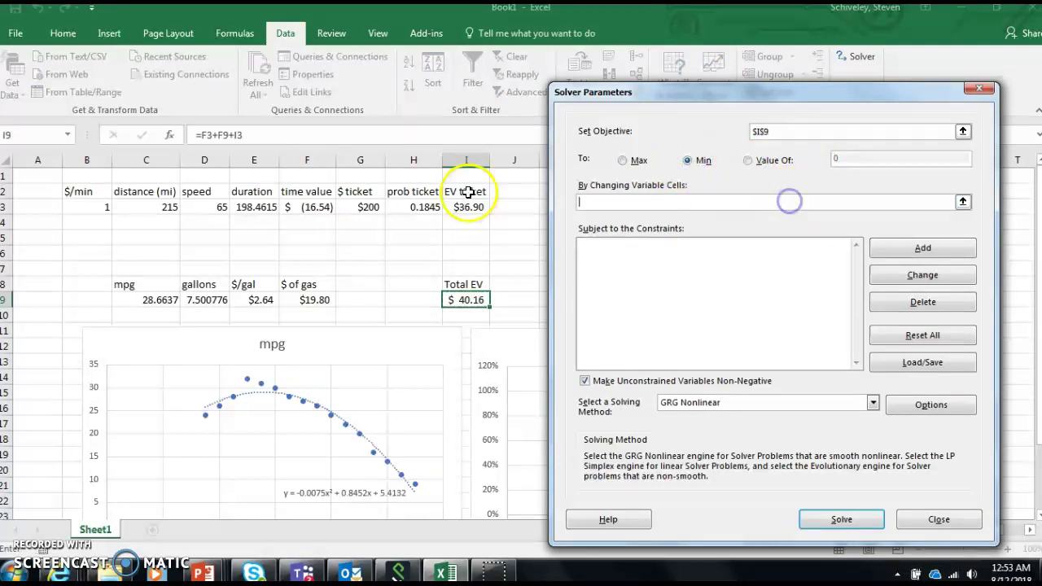
{"action": "left_click", "coordinate": [212, 206]}
{"action": "left_click", "coordinate": [838, 518]}
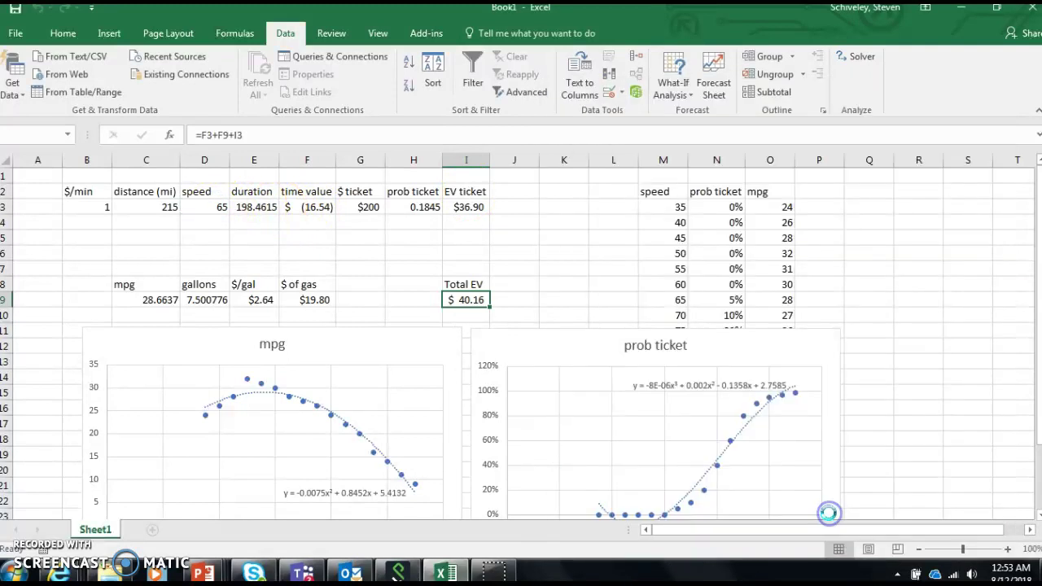
{"action": "left_click", "coordinate": [340, 313]}
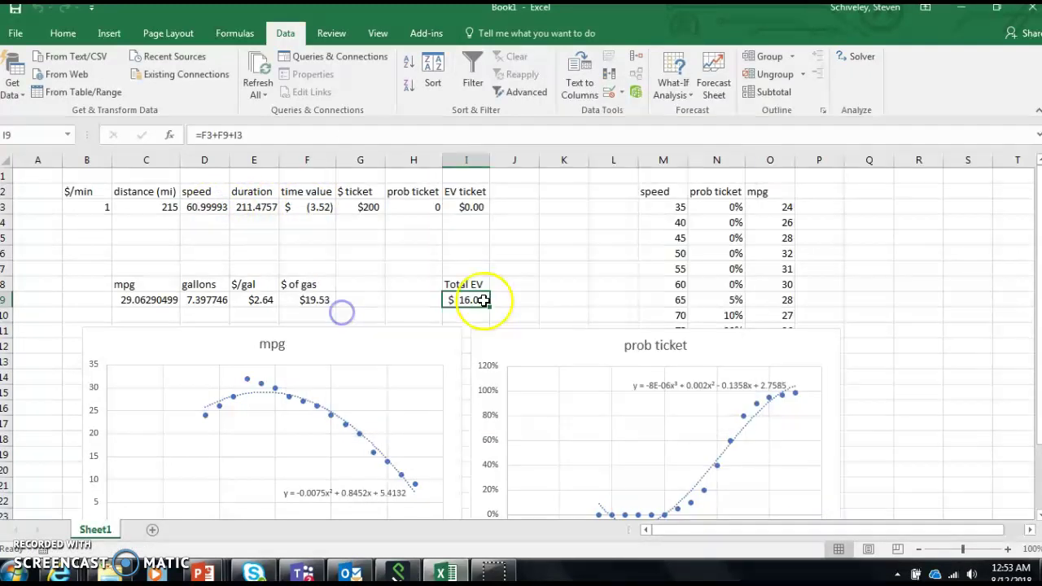